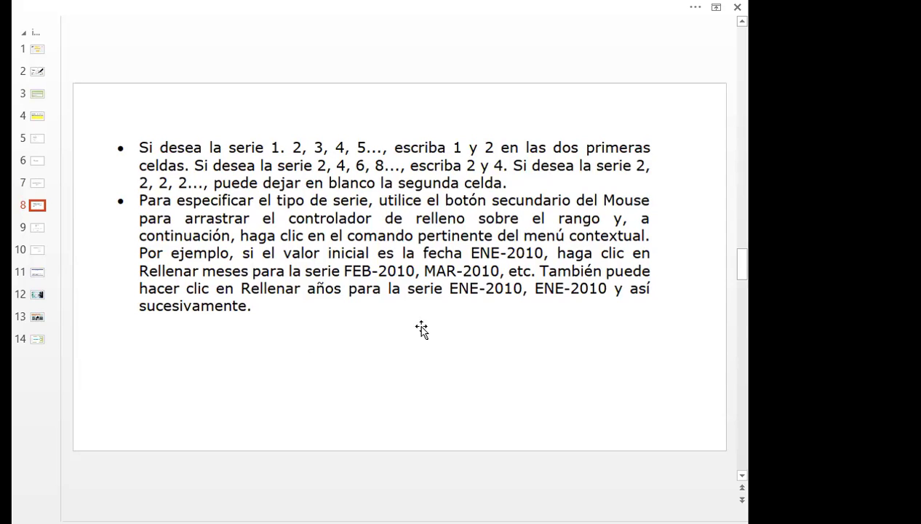
Step: Display slide 9 of the presentation, and switch to the Excel workbook to view the fill-series sheet from column A
left_click(36, 232)
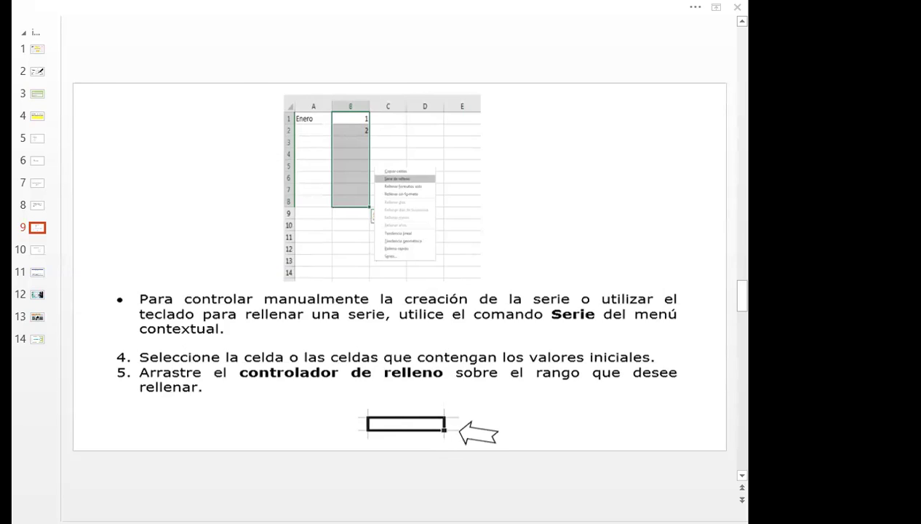
key("alt+Tab")
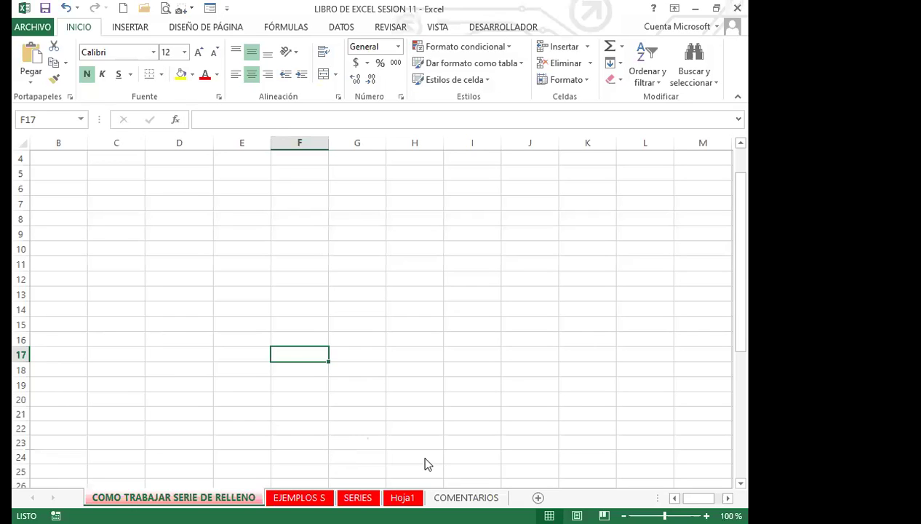
scroll(254, 320, "up", 1)
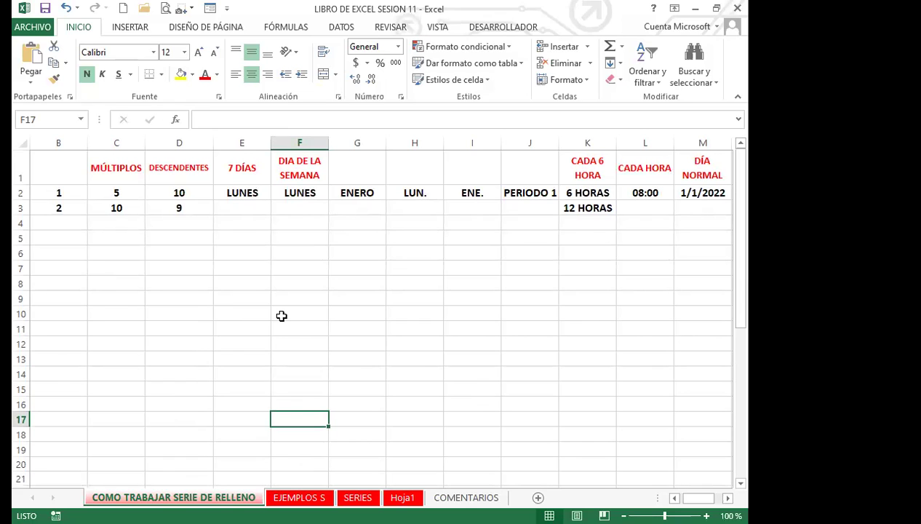
left_click(166, 282)
key("Left")
key("Left")
key("Left")
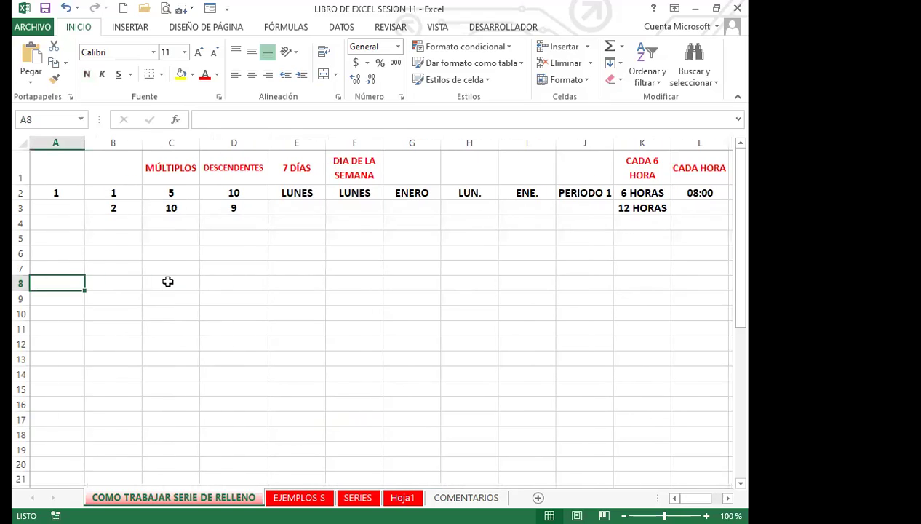
left_click(108, 272)
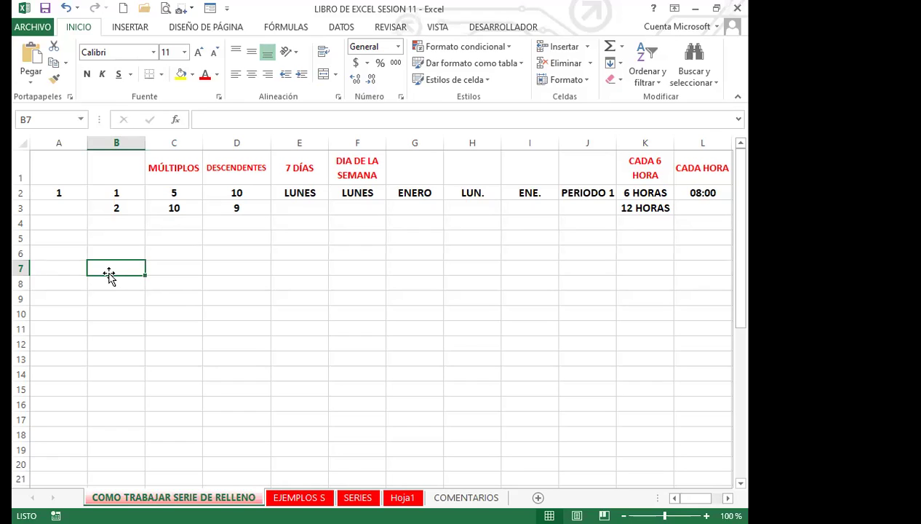
Step: Enter 2, 3, 4, 5 and 5 manually in cells A3 to A7, below the 1 in A2
left_click(73, 194)
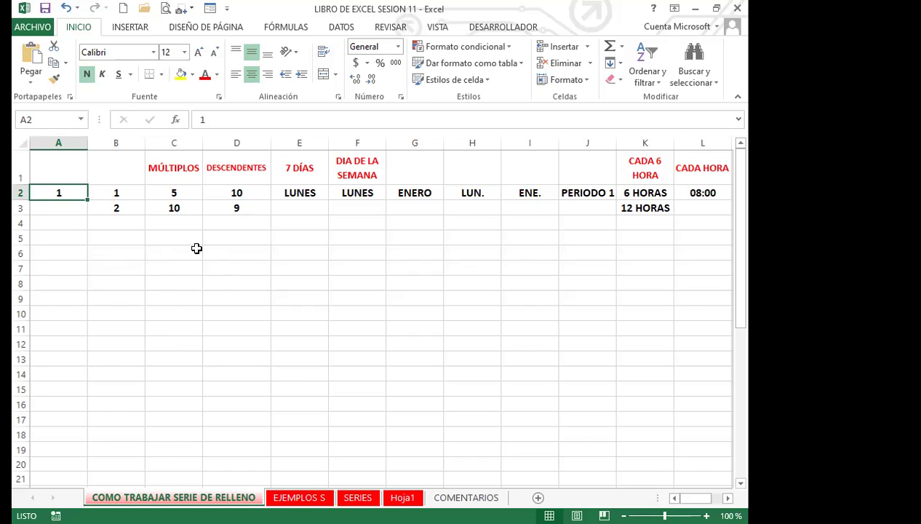
key("Return")
type("2")
key("Return")
type("3")
key("Return")
type("4")
key("Return")
type("5")
key("Return")
type("5")
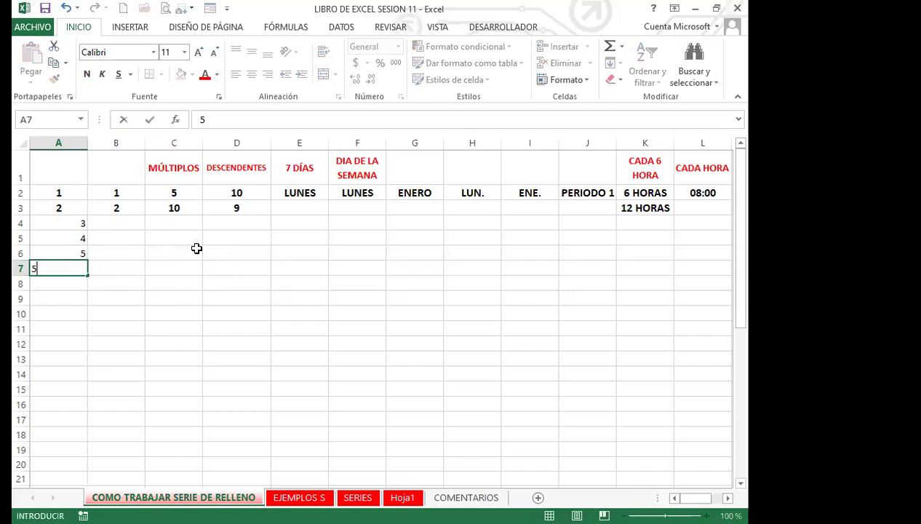
key("Return")
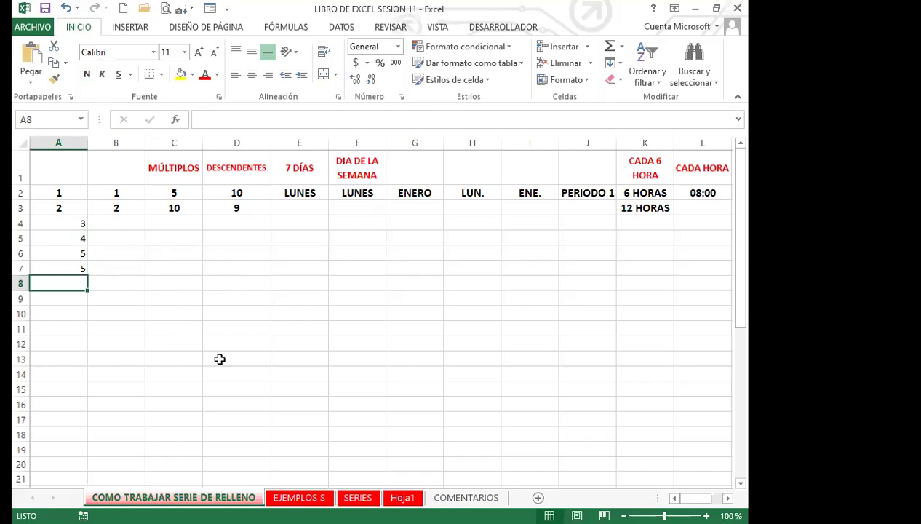
Step: Clear the manually entered numbers below A2, from A3 through A8
left_click_drag(62, 229, 63, 282)
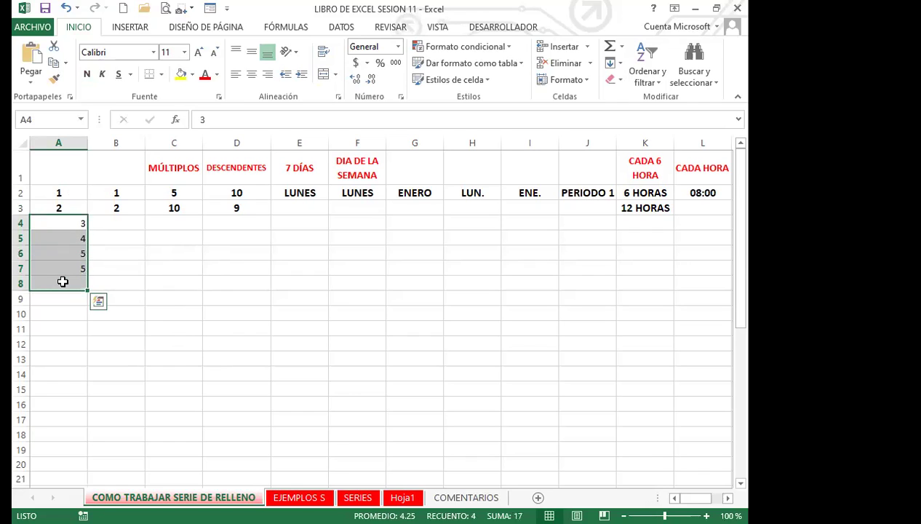
key("Delete")
left_click(115, 287)
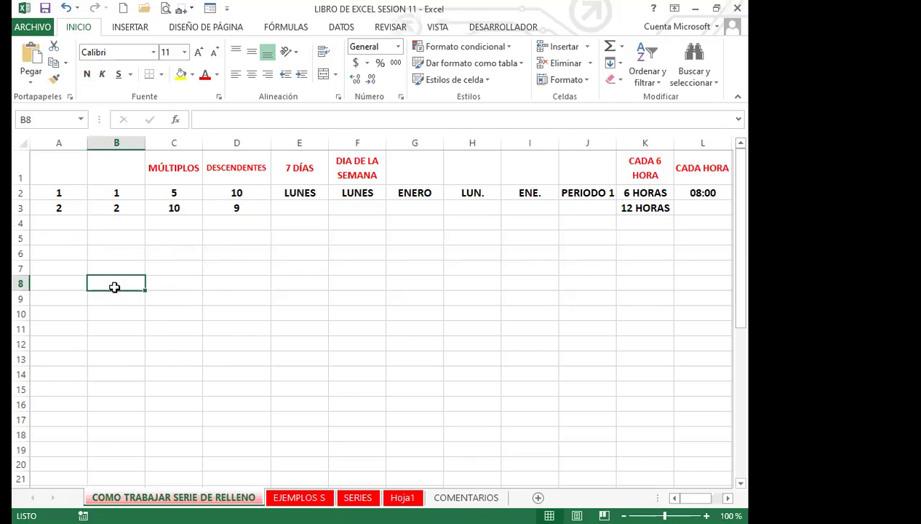
left_click(73, 215)
key("Delete")
left_click(72, 236)
Step: Copy the 1 in A2 down column A to row 20 with the fill handle
left_click(61, 194)
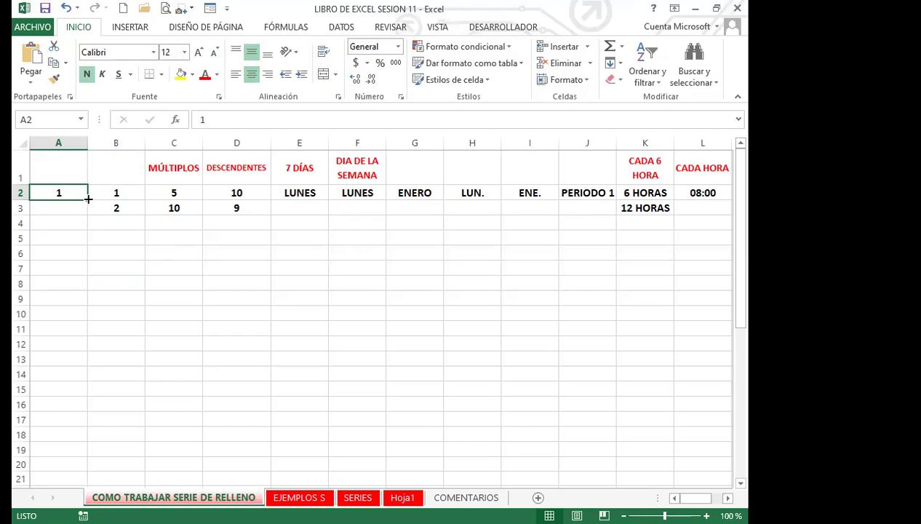
left_click_drag(87, 198, 88, 224)
left_click_drag(87, 300, 86, 461)
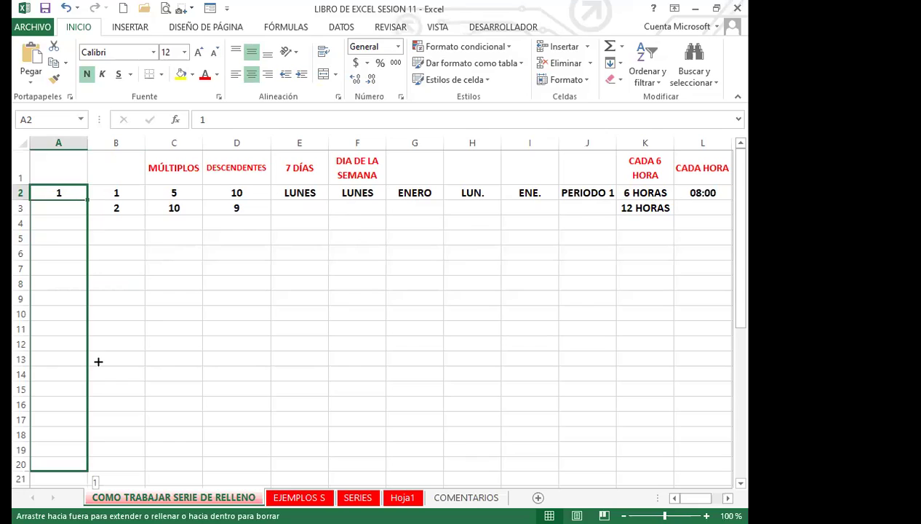
left_click_drag(89, 283, 90, 299)
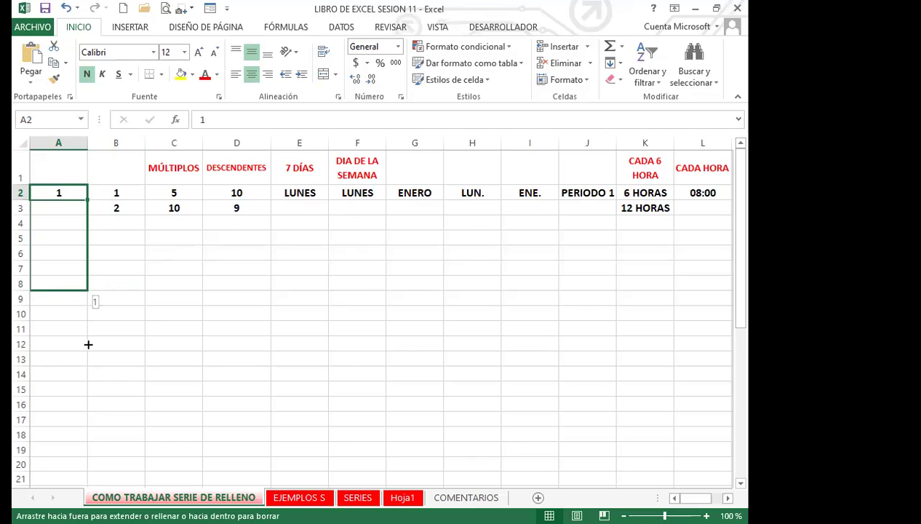
left_click_drag(90, 443, 89, 443)
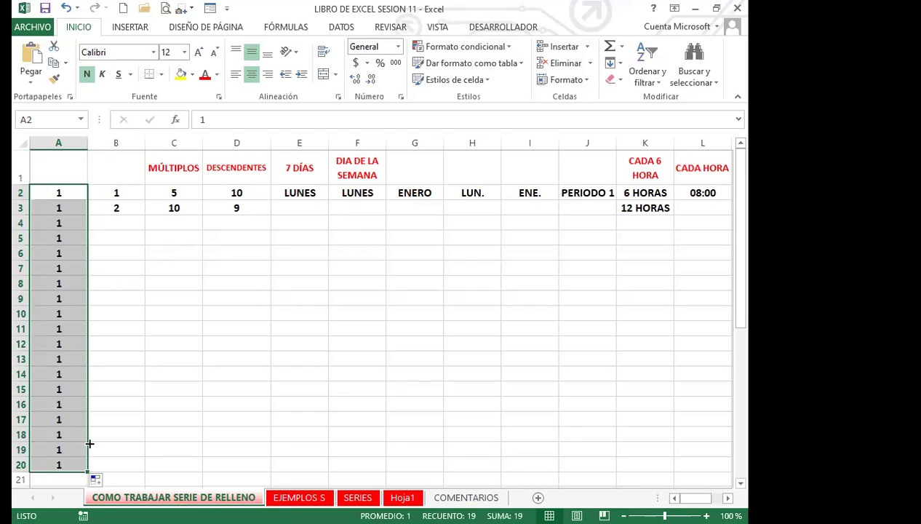
Step: Change the fill option of A2:A20 to Serie de relleno so the numbers run from 1 to 19
scroll(143, 435, "down", 1)
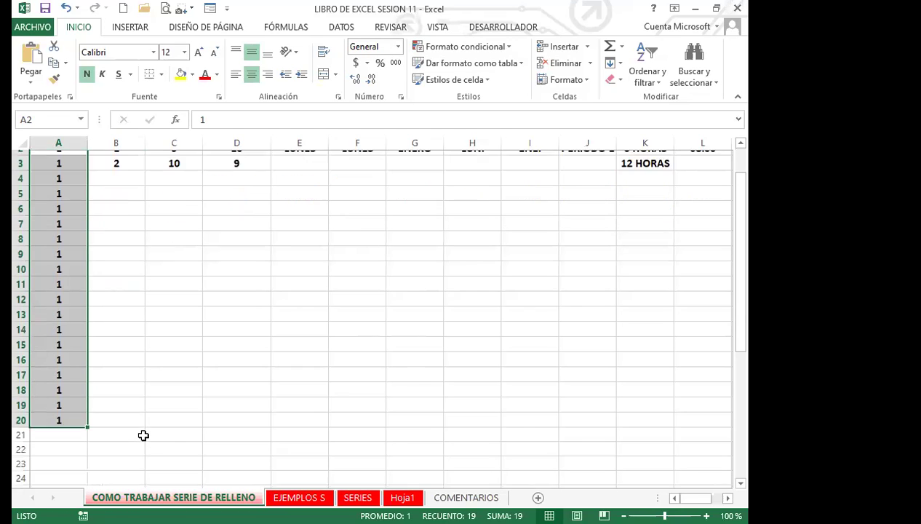
scroll(139, 426, "up", 1)
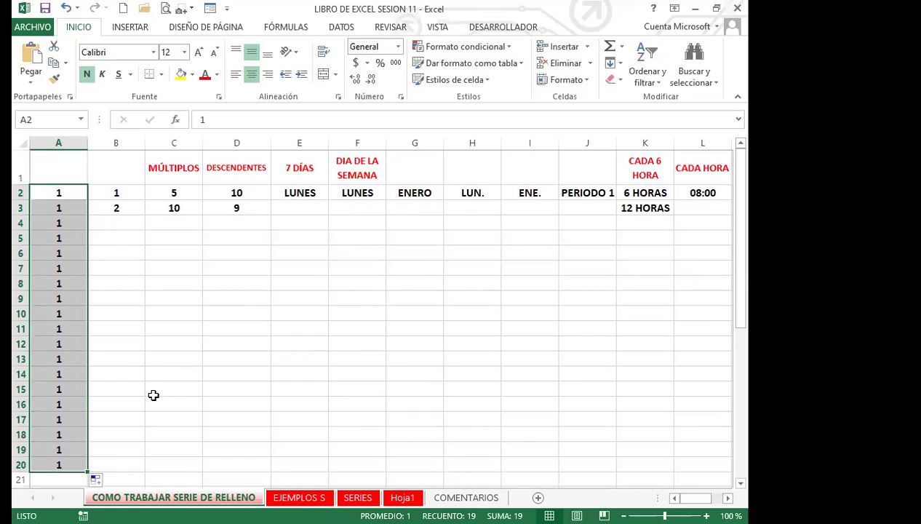
scroll(121, 352, "down", 1)
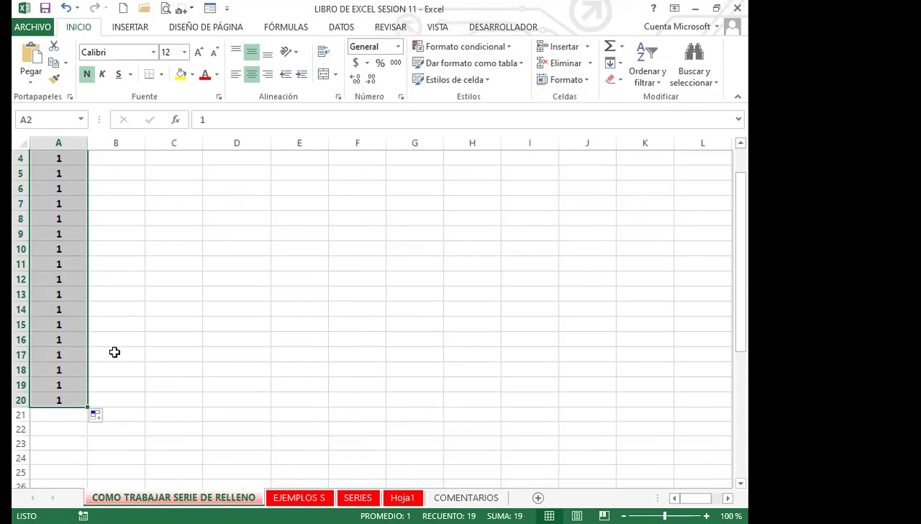
left_click(108, 419)
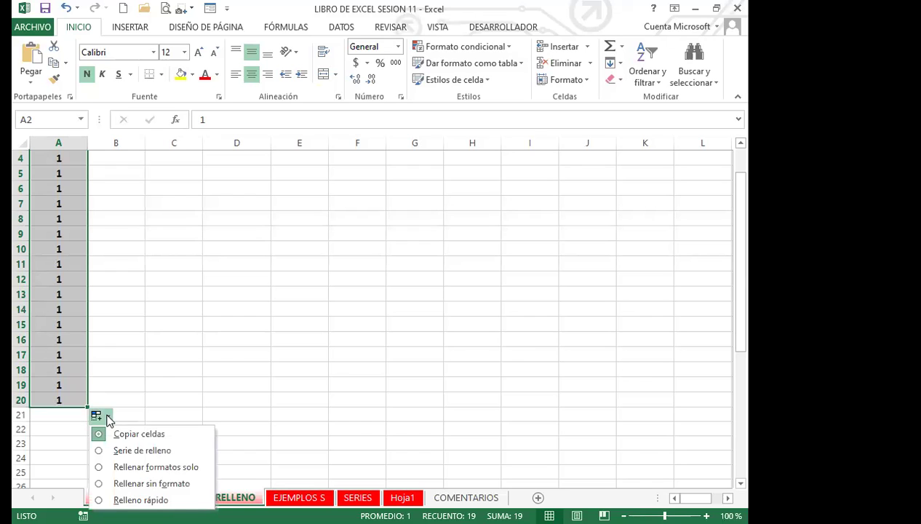
left_click(101, 452)
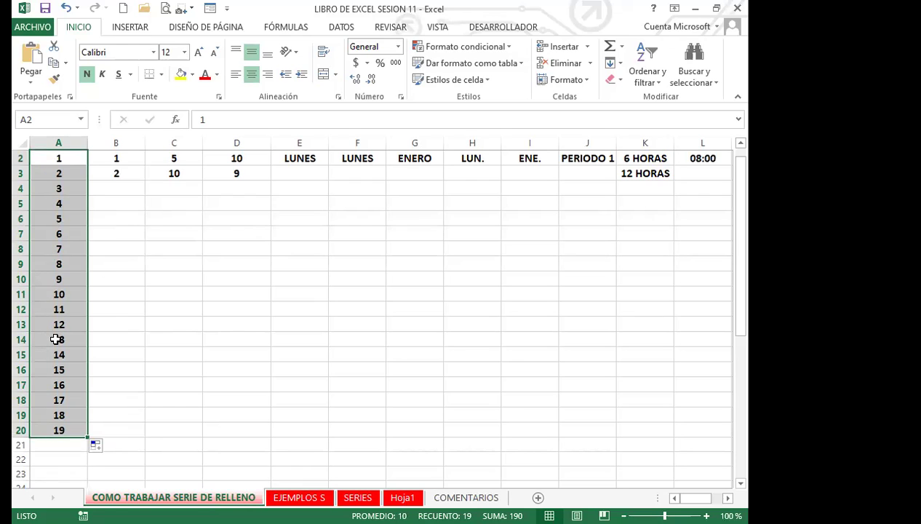
Step: Delete the filled numbers in A3:A20, keeping only the starting 1 in A2
left_click(57, 389)
left_click_drag(58, 173, 68, 438)
key("Delete")
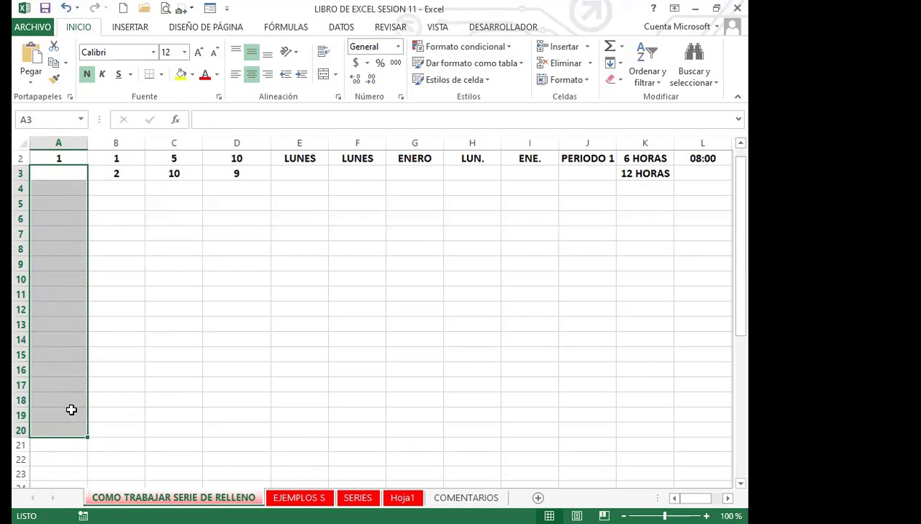
Step: Fill column A from A2 down to row 20 using the Serie de relleno option offered by the fill handle
scroll(91, 301, "up", 1)
left_click(76, 192)
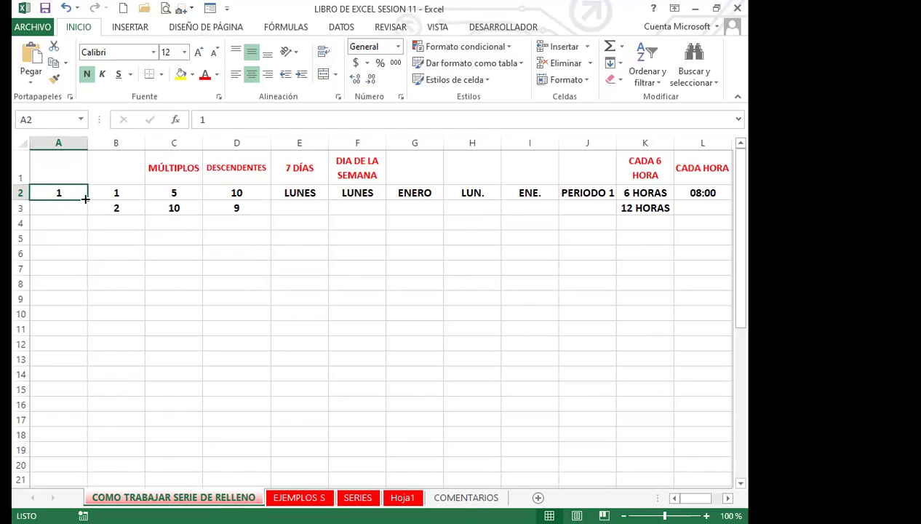
left_click_drag(87, 199, 86, 222)
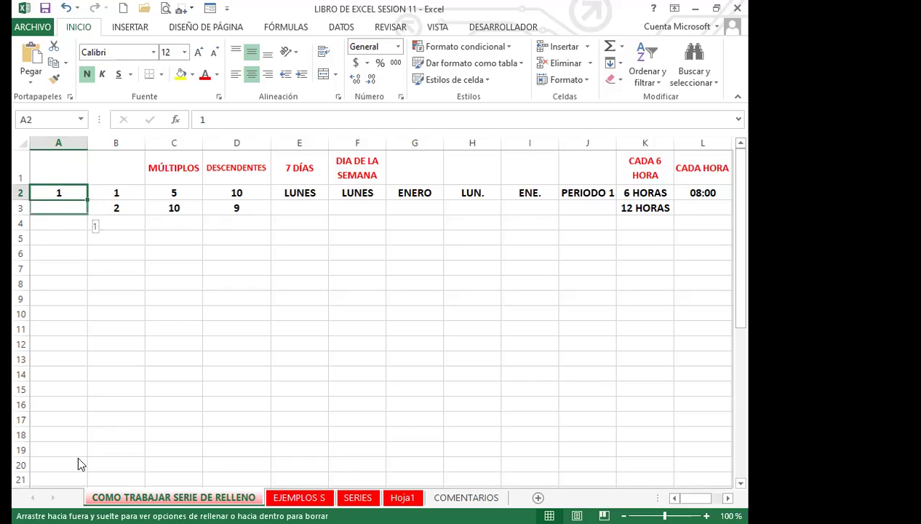
left_click_drag(80, 465, 82, 466)
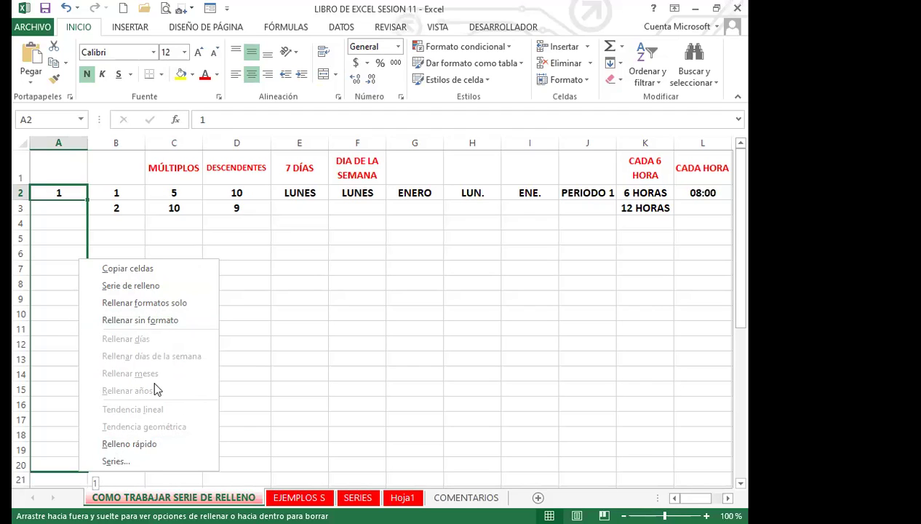
left_click(133, 285)
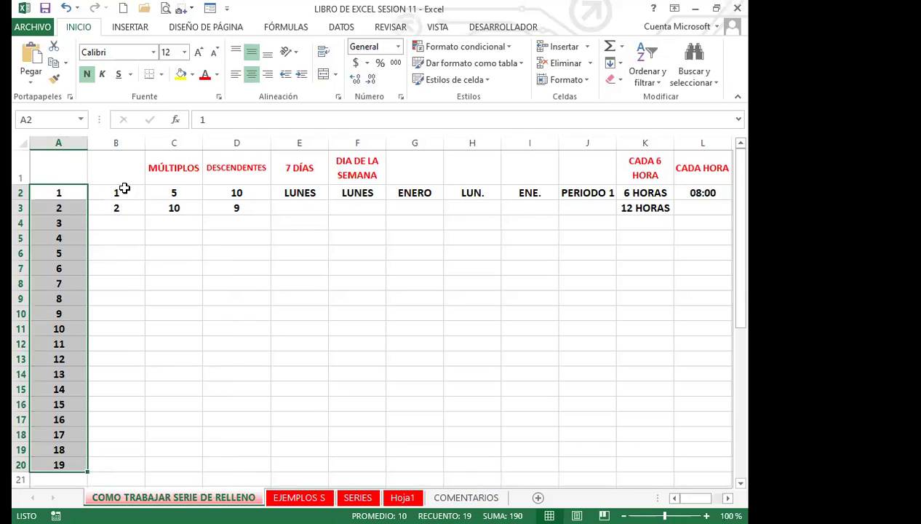
Step: Extend the series 1, 2 in B2:B3 down to row 20 with the fill handle
left_click_drag(127, 192, 127, 207)
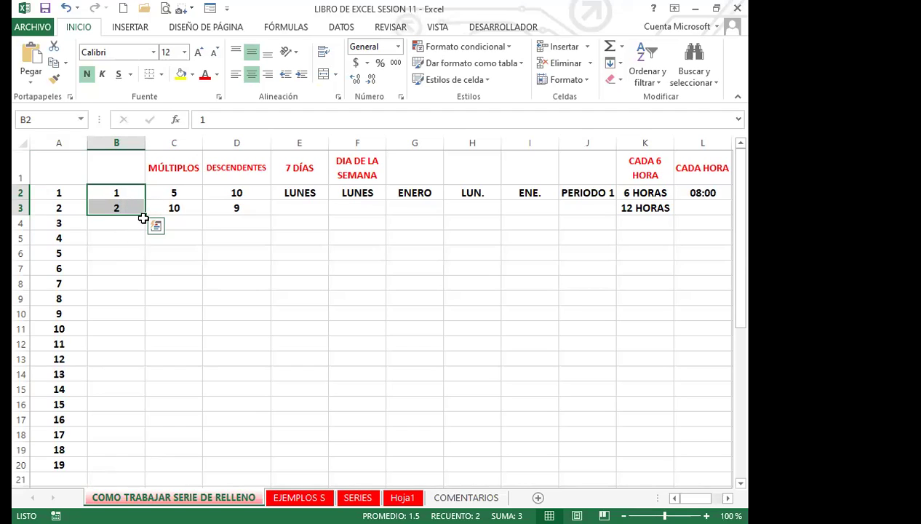
left_click_drag(144, 216, 146, 238)
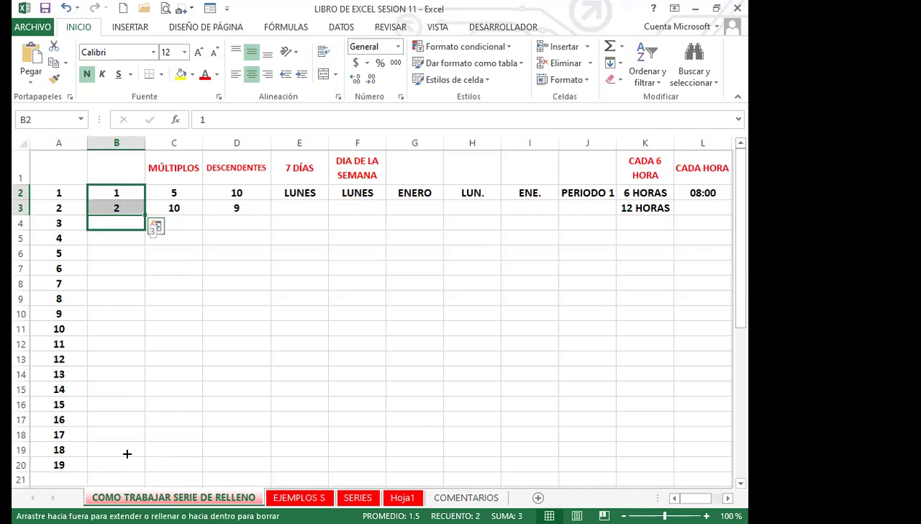
left_click_drag(126, 453, 128, 464)
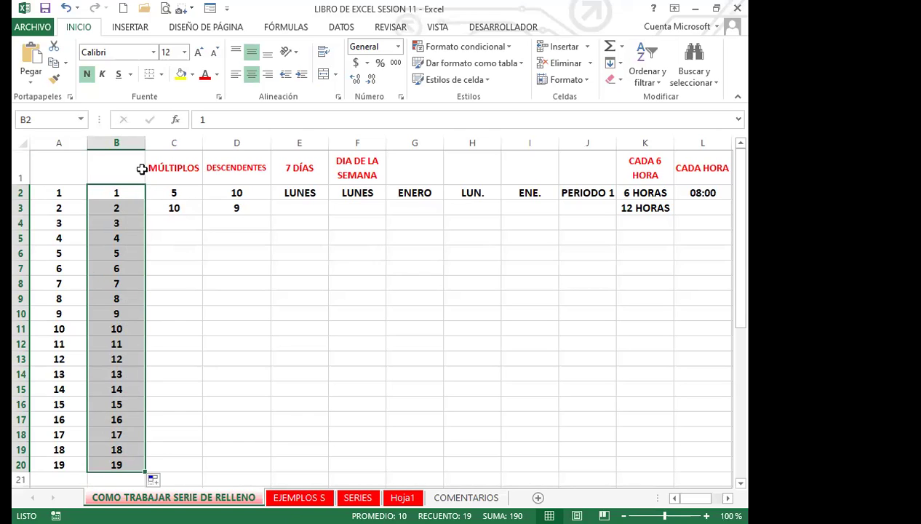
Step: Auto-fill the MÚLTIPLOS column from 5 and 10 in C2:C3 down to row 20 as multiples of 5
left_click(187, 193)
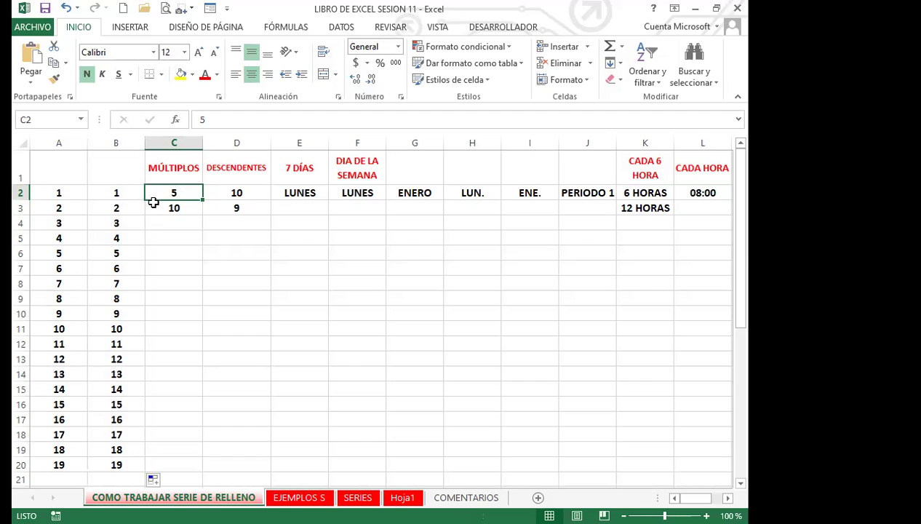
left_click_drag(189, 191, 175, 207)
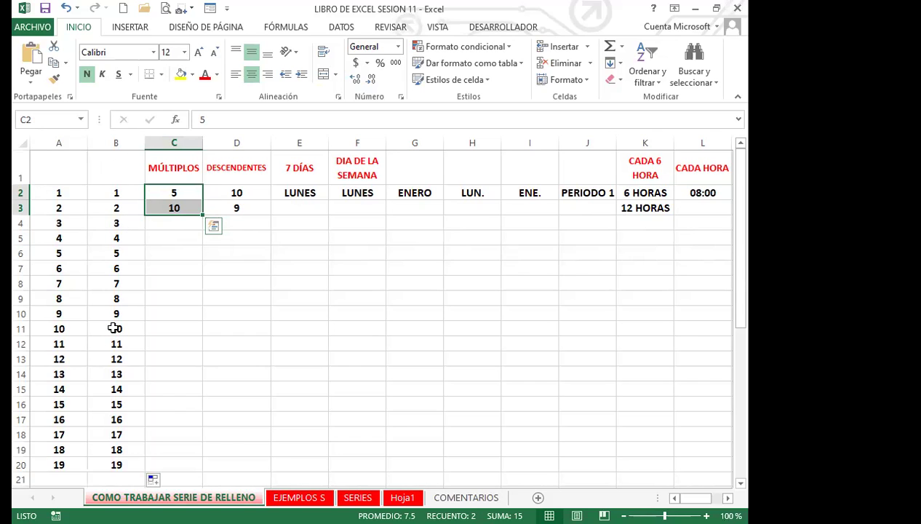
double_click(202, 215)
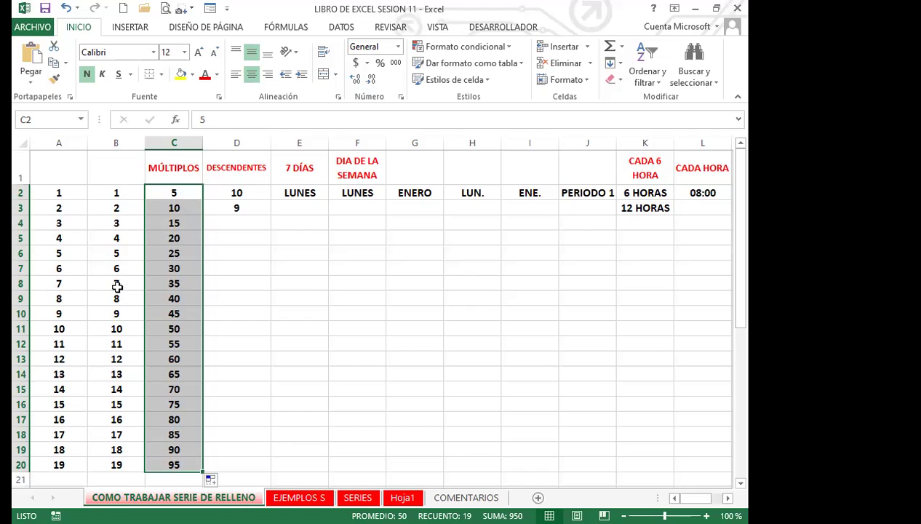
Step: Fill the DESCENDENTES column from D2:D3 to row 20 with Serie de relleno, undo it, and refill the same range with AutoFill
left_click(255, 196)
left_click_drag(255, 197, 253, 204)
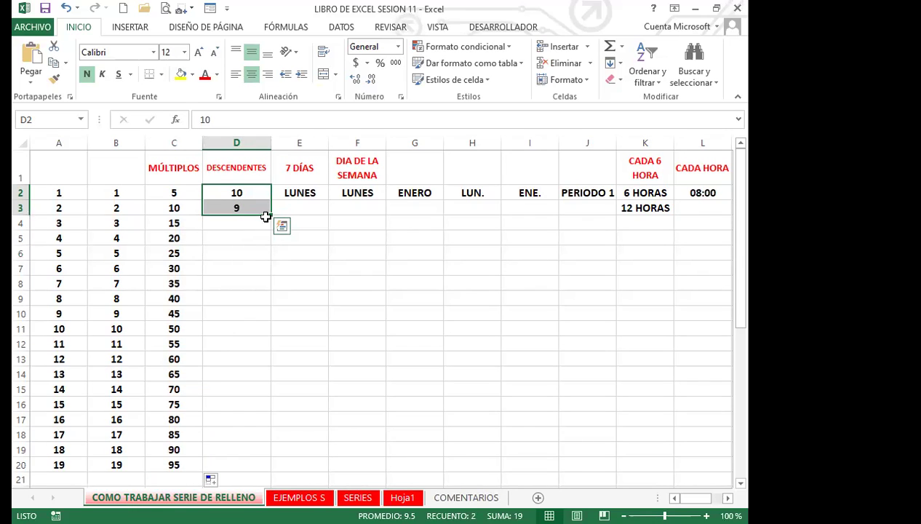
left_click_drag(271, 216, 326, 343)
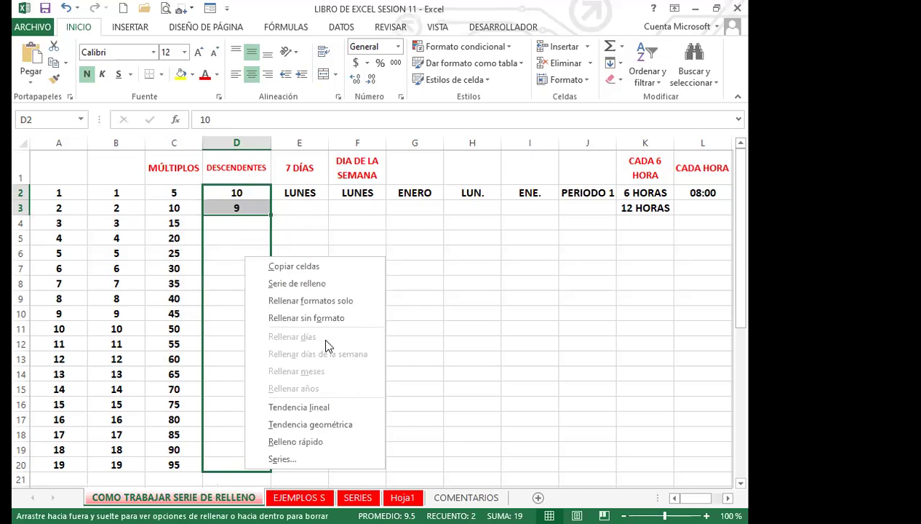
left_click(320, 283)
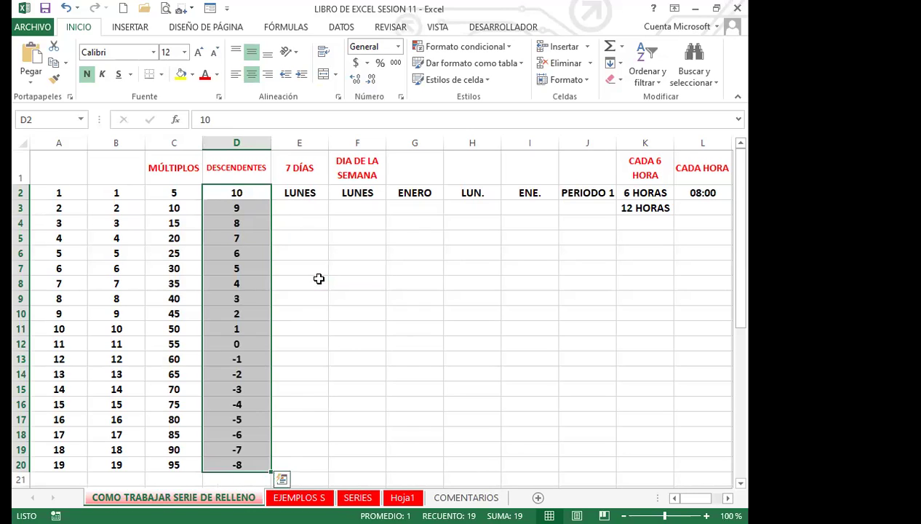
key("ctrl+z")
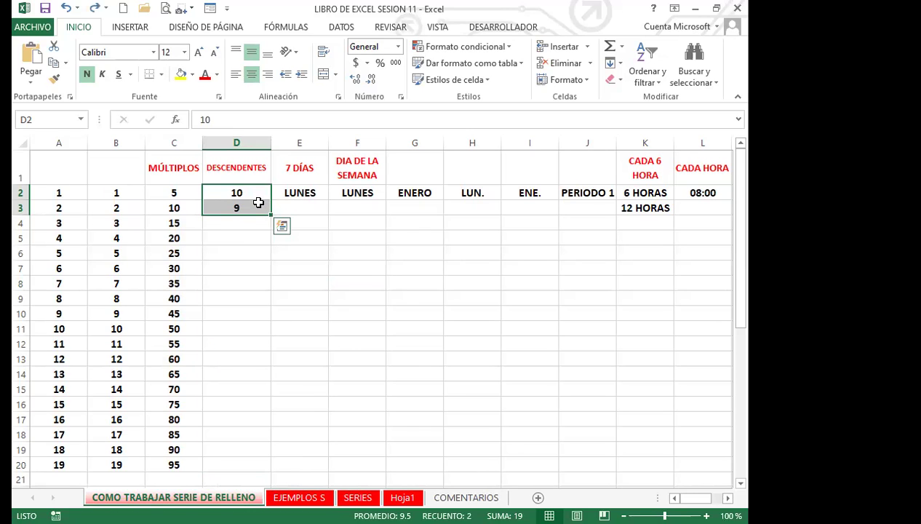
double_click(271, 216)
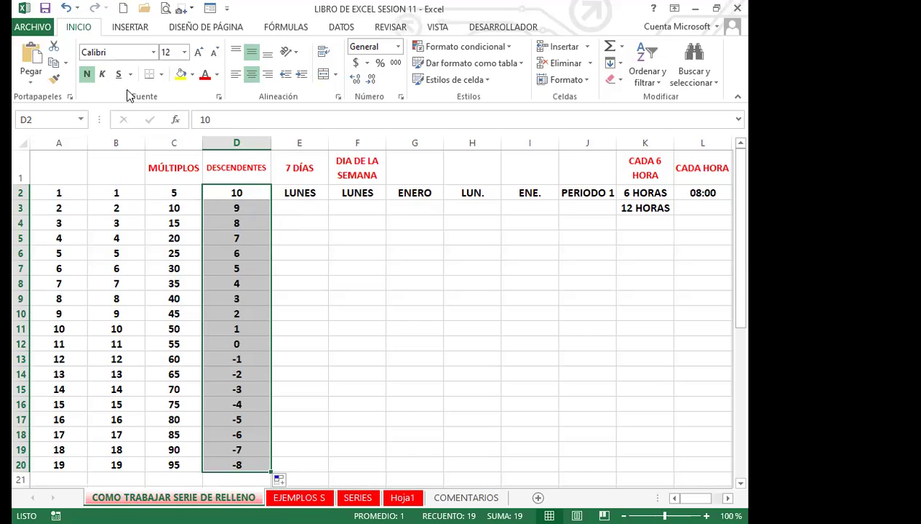
Step: Collapse the ribbon so that more worksheet rows are visible
double_click(83, 28)
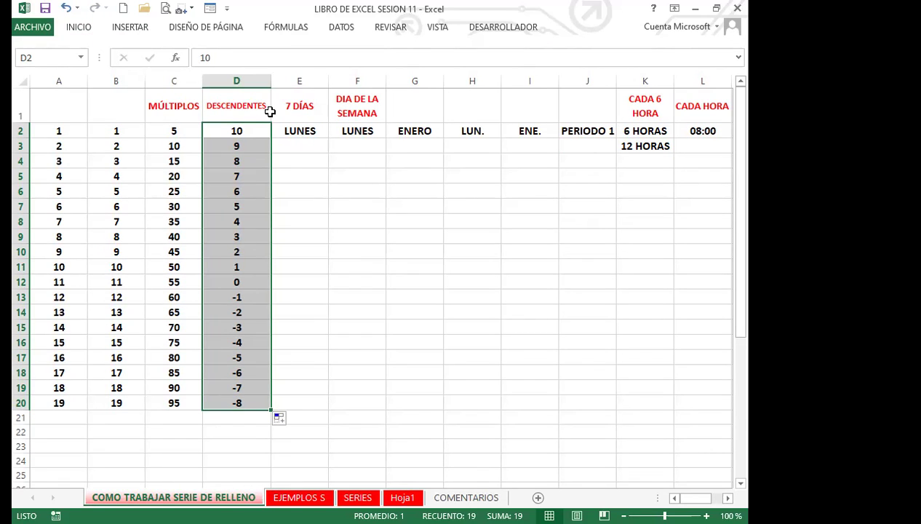
left_click(309, 131)
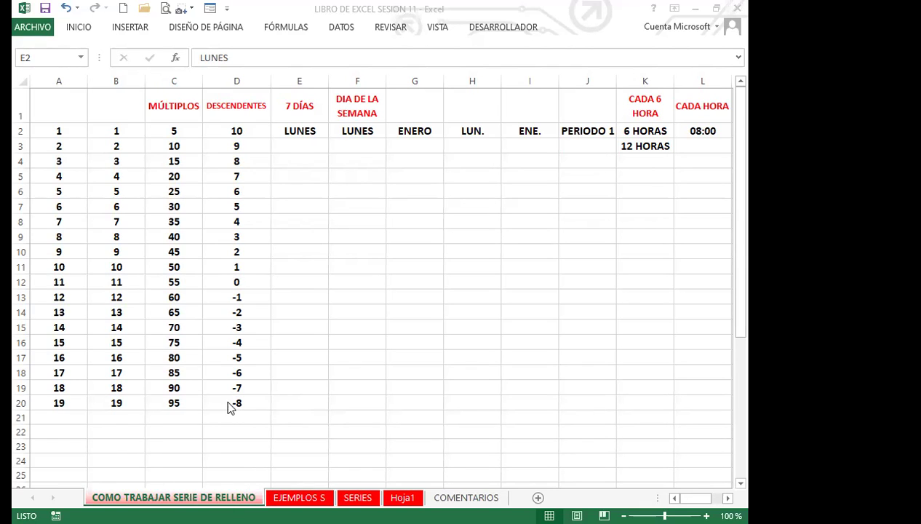
scroll(216, 430, "down", 3)
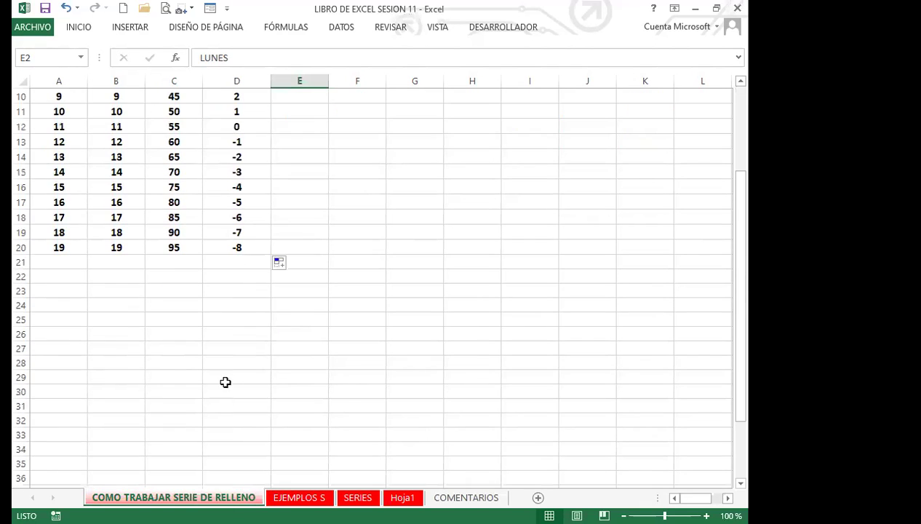
left_click(232, 321)
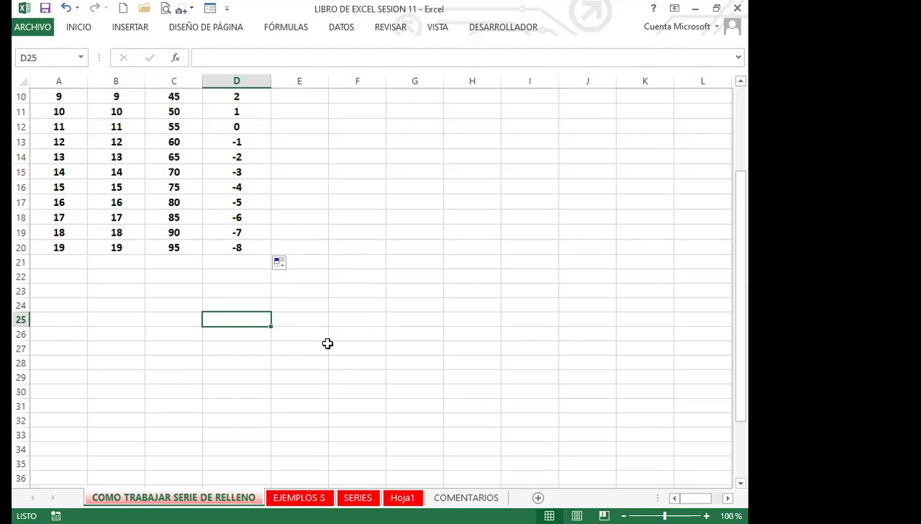
scroll(327, 344, "up", 3)
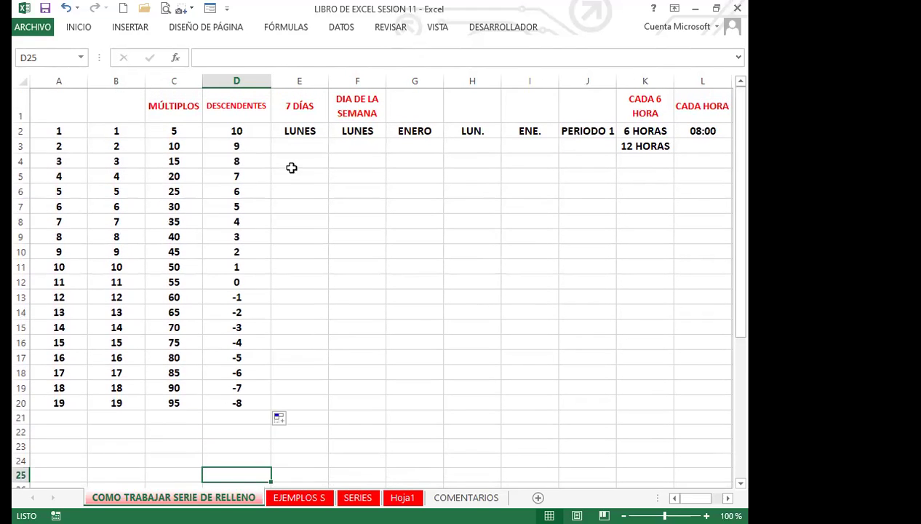
Step: Auto-fill the 7 DÍAS column from LUNES in E2 down to row 20 with consecutive days
left_click(300, 131)
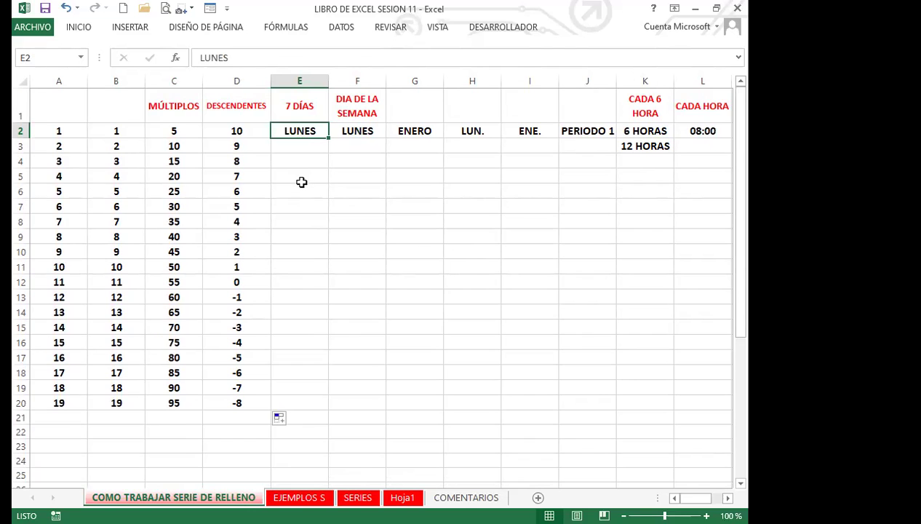
double_click(327, 138)
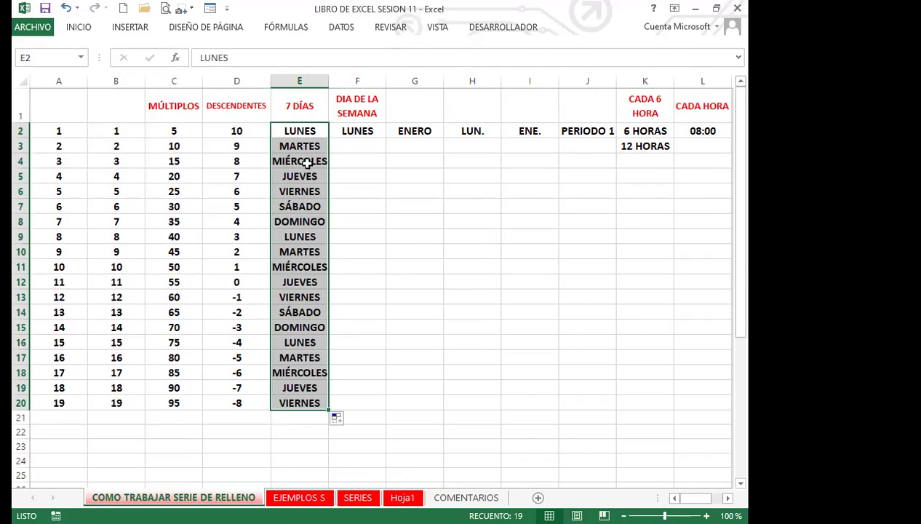
left_click(300, 221)
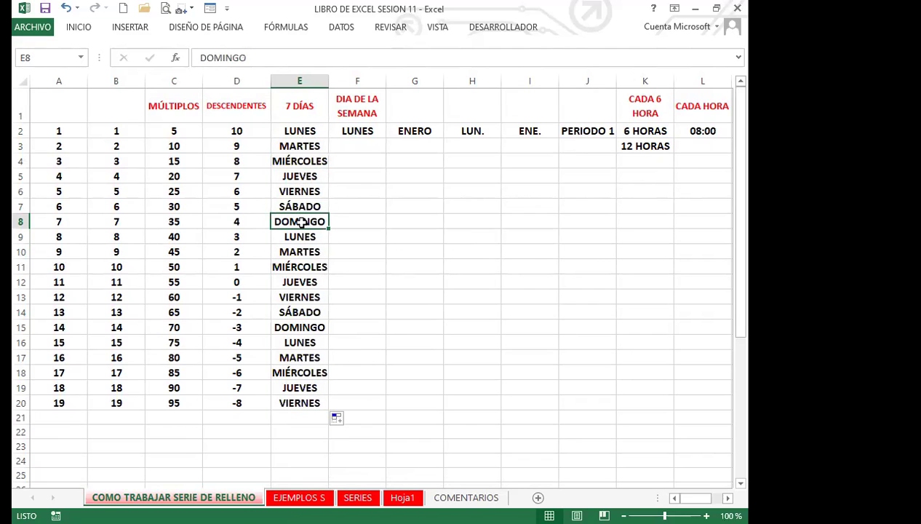
left_click(301, 236)
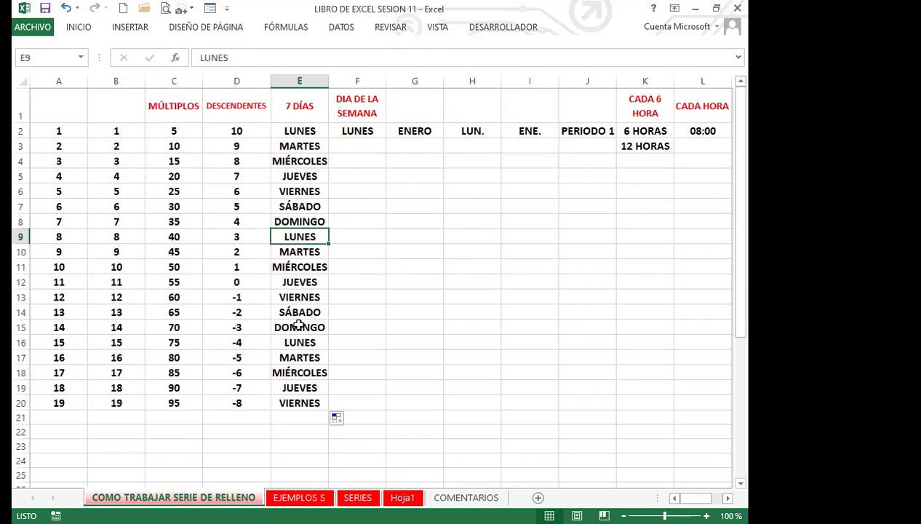
left_click(293, 402)
left_click_drag(300, 125, 294, 406)
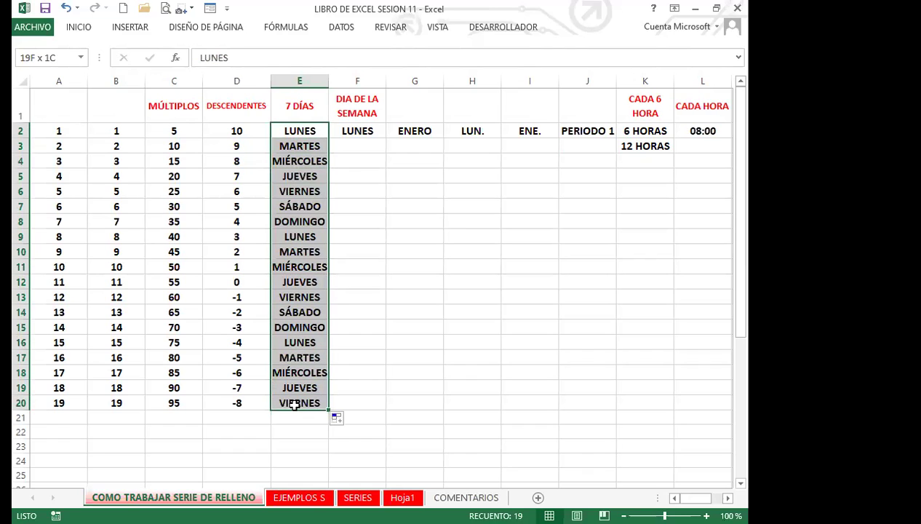
left_click(307, 115)
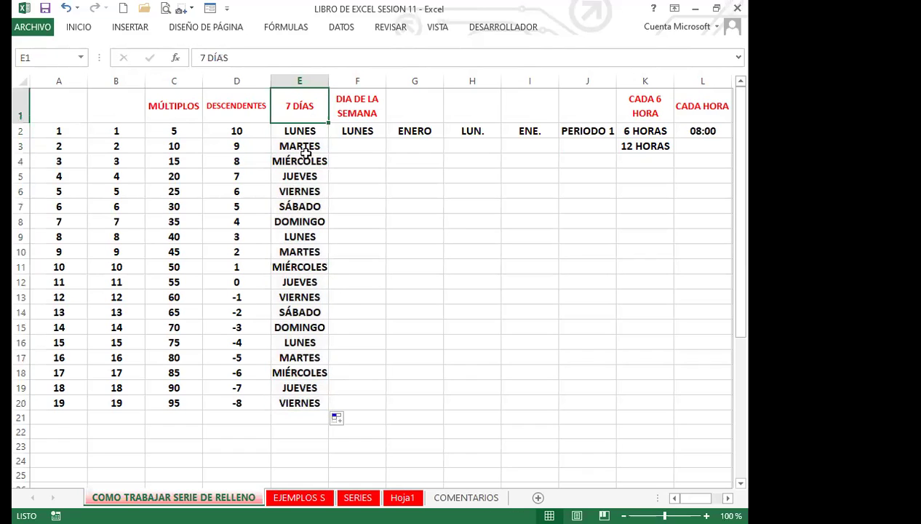
Step: Fill the DIA DE LA SEMANA column from LUNES in F2 to row 20 using Rellenar días de la semana
left_click(356, 132)
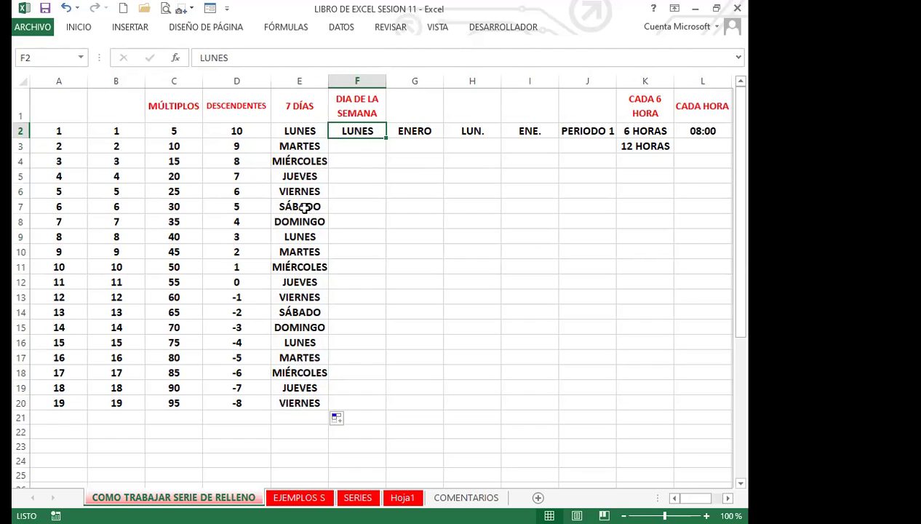
left_click_drag(384, 139, 364, 411)
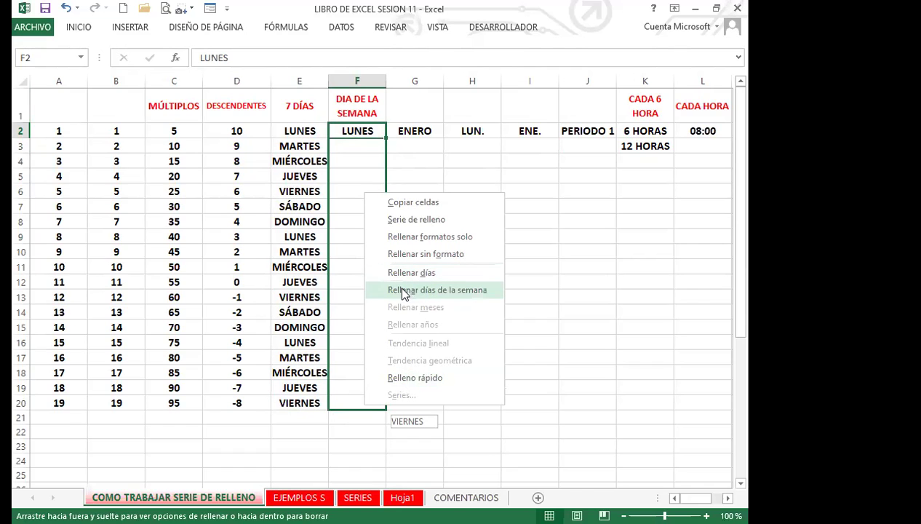
left_click(460, 298)
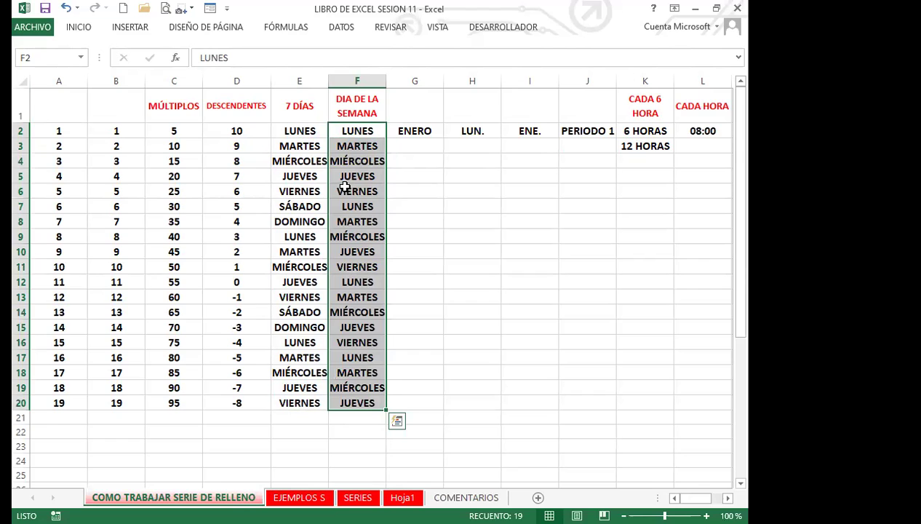
Step: Examine the day sequence in the DIA DE LA SEMANA column and compare it with the 7 DÍAS column
left_click(363, 131)
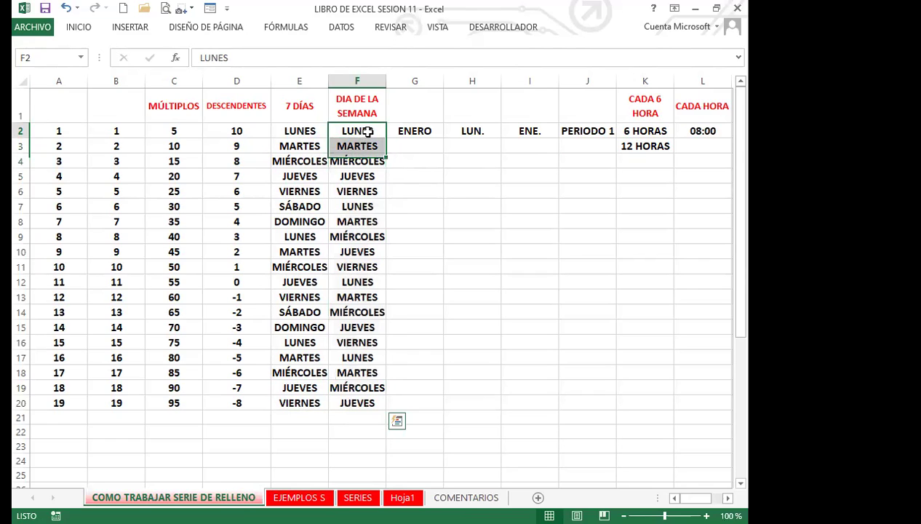
left_click(370, 145)
left_click(363, 161)
left_click(360, 176)
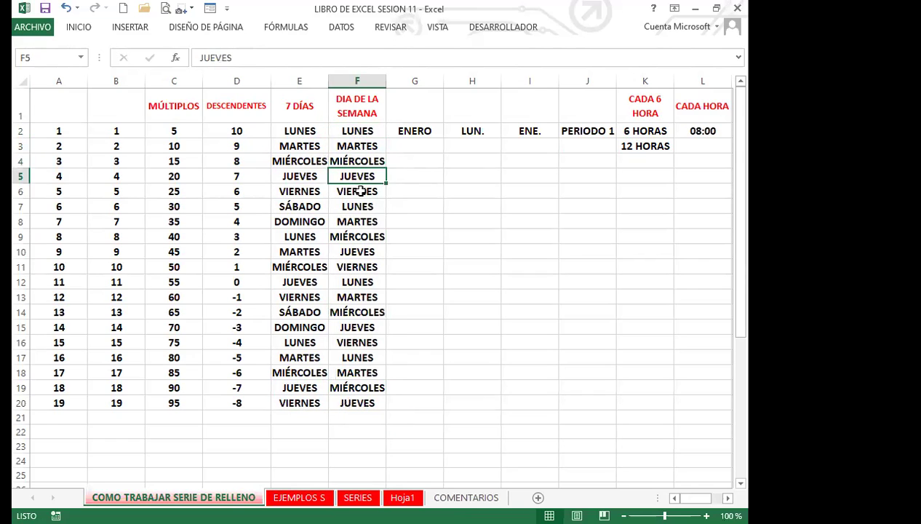
left_click(360, 190)
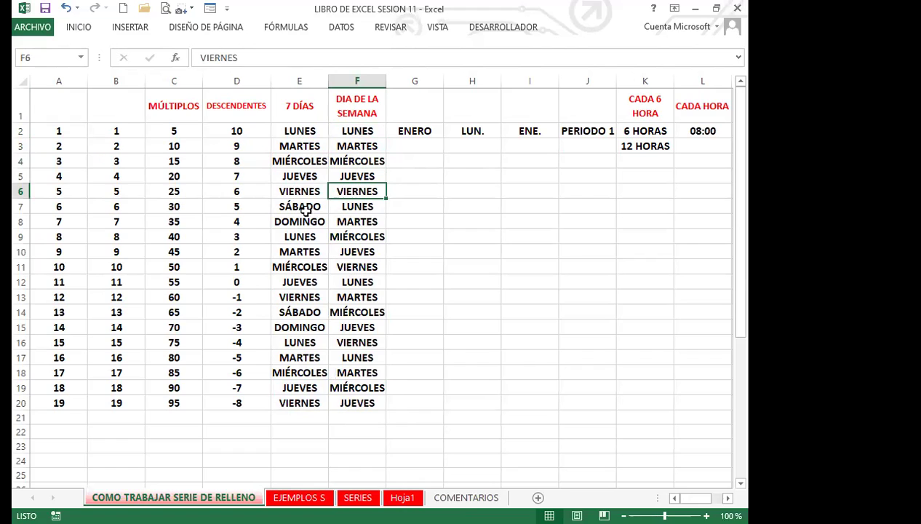
left_click(359, 206)
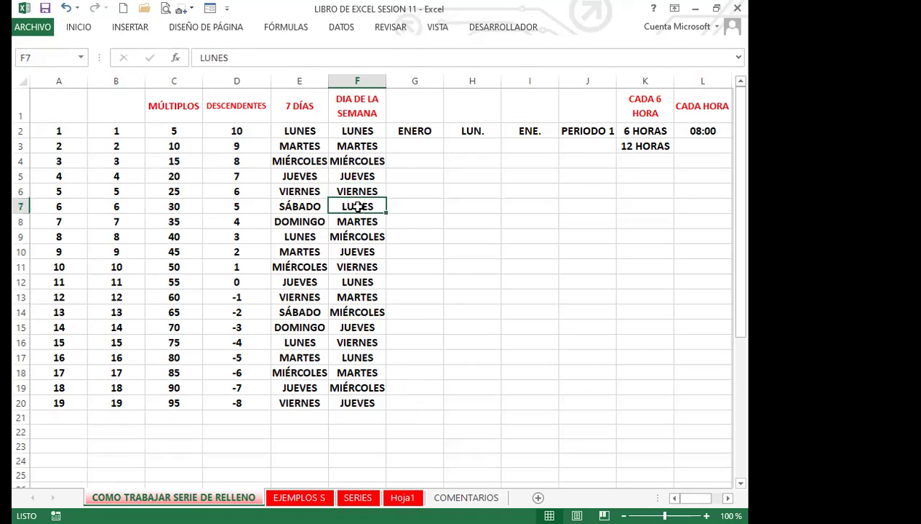
left_click(357, 220)
left_click(351, 236)
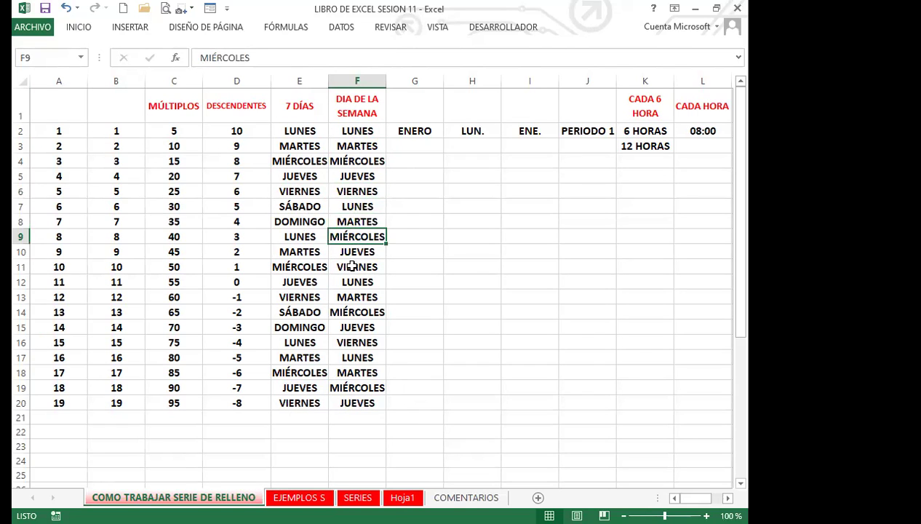
left_click(354, 267)
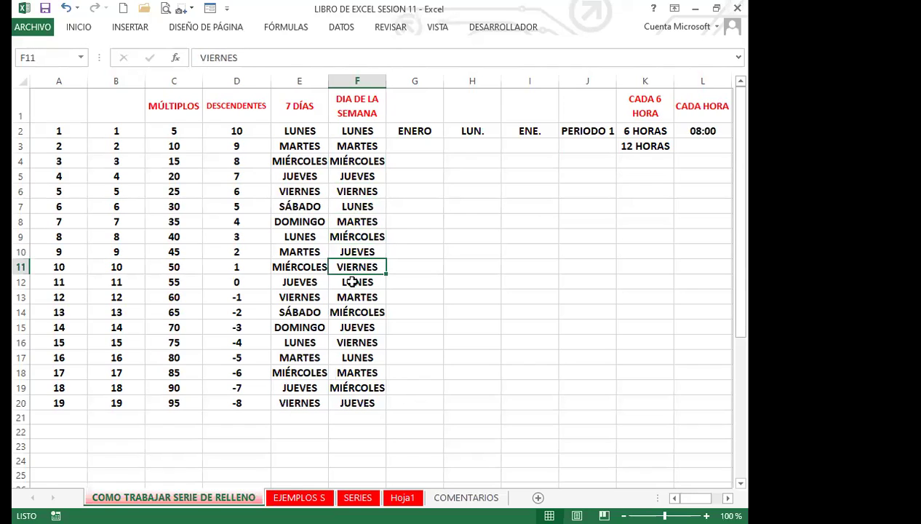
left_click_drag(304, 130, 348, 131)
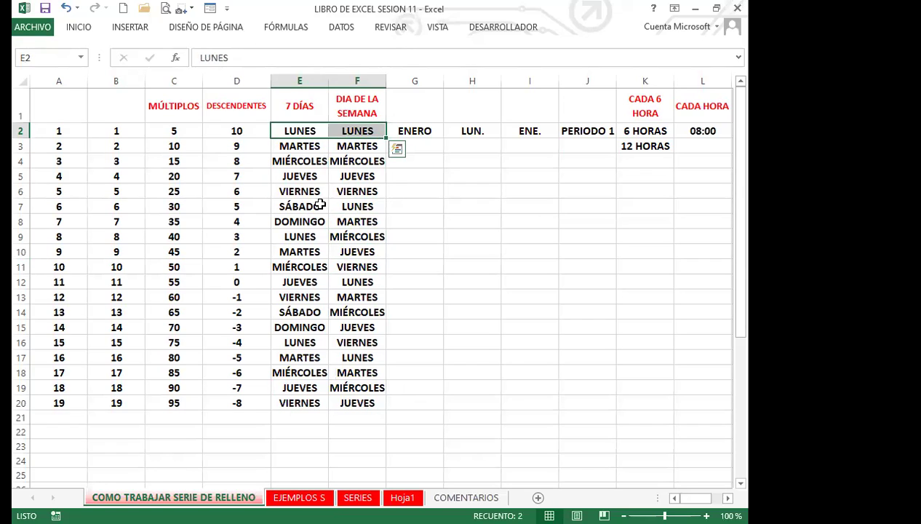
left_click(313, 204)
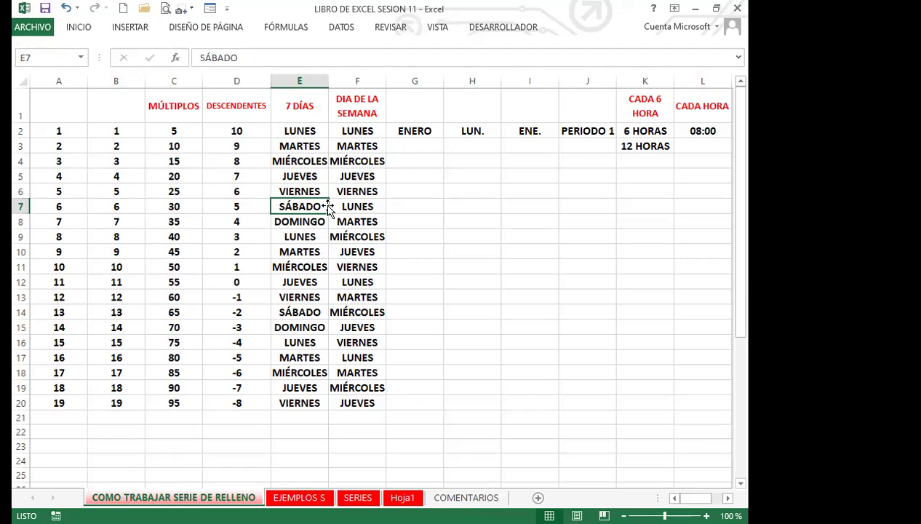
left_click(366, 129)
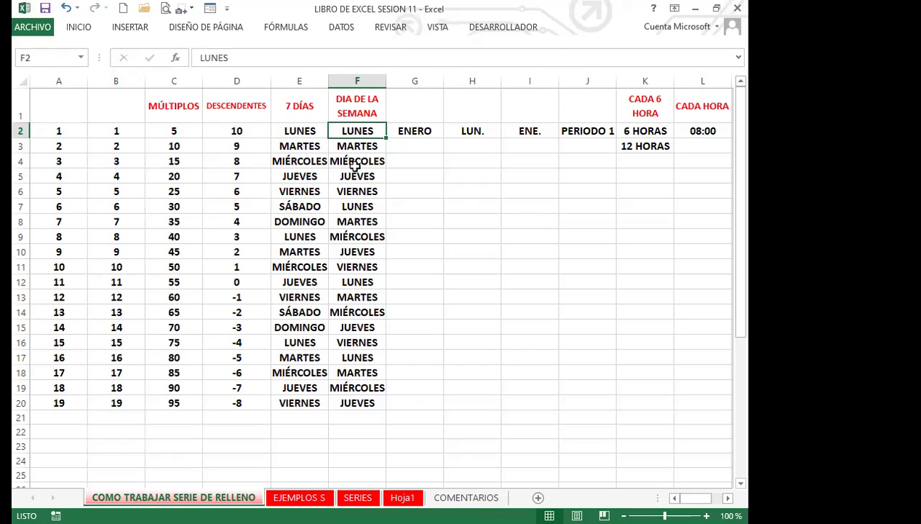
Step: Auto-fill column G with months from ENERO in G2 down to row 20 and widen the column to fit the names
left_click(417, 130)
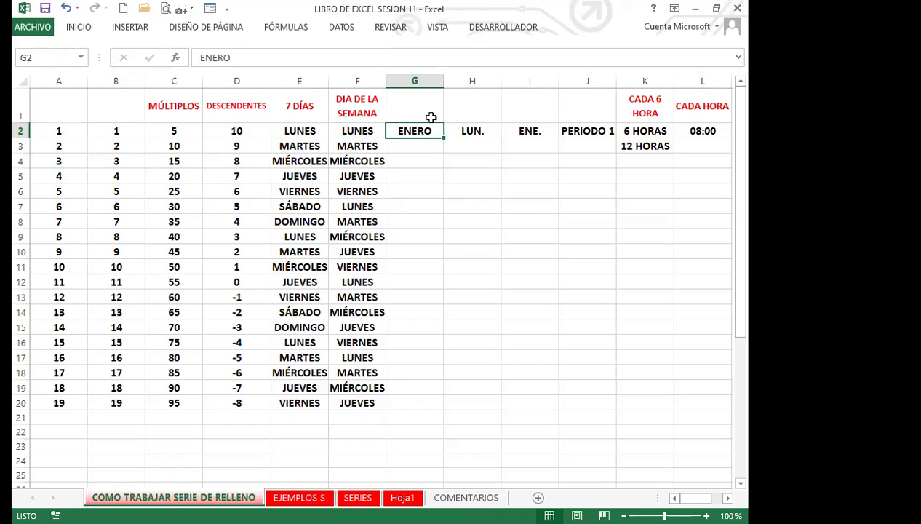
double_click(445, 137)
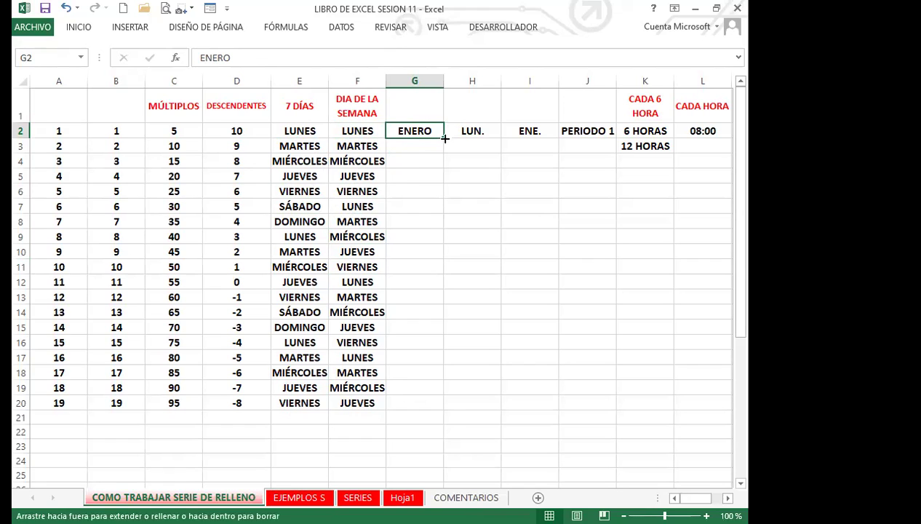
left_click_drag(436, 95, 457, 82)
left_click(428, 135)
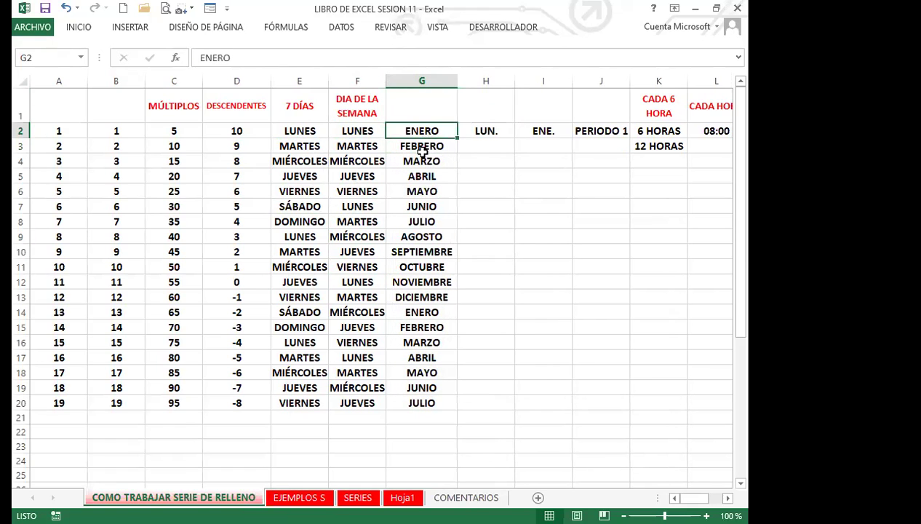
left_click(427, 300)
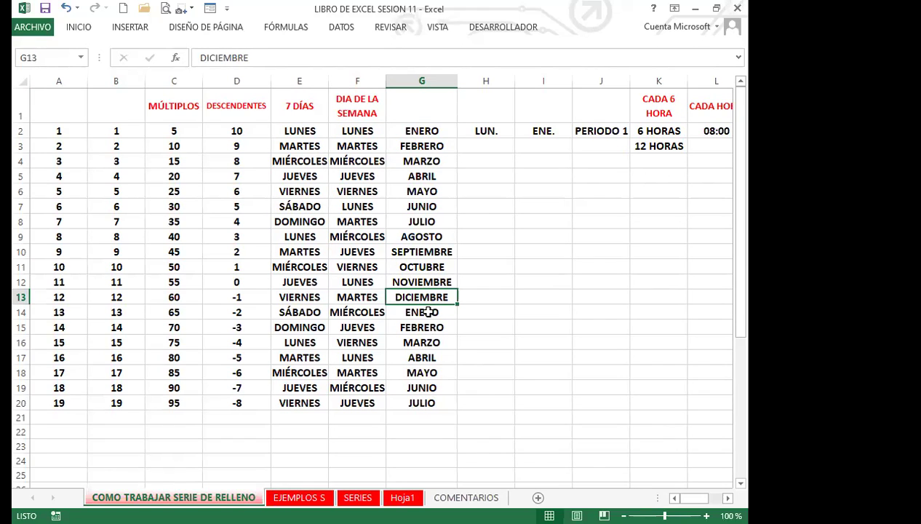
left_click(429, 311)
left_click(422, 399)
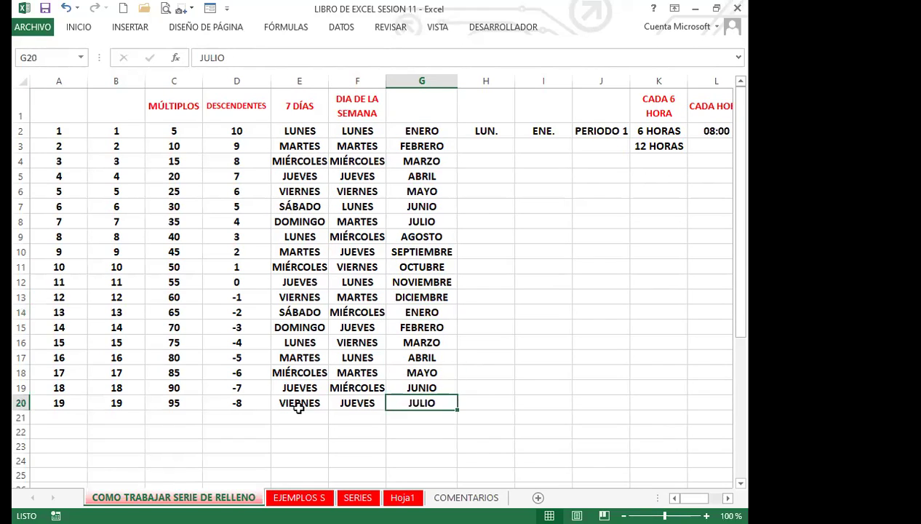
left_click(20, 404)
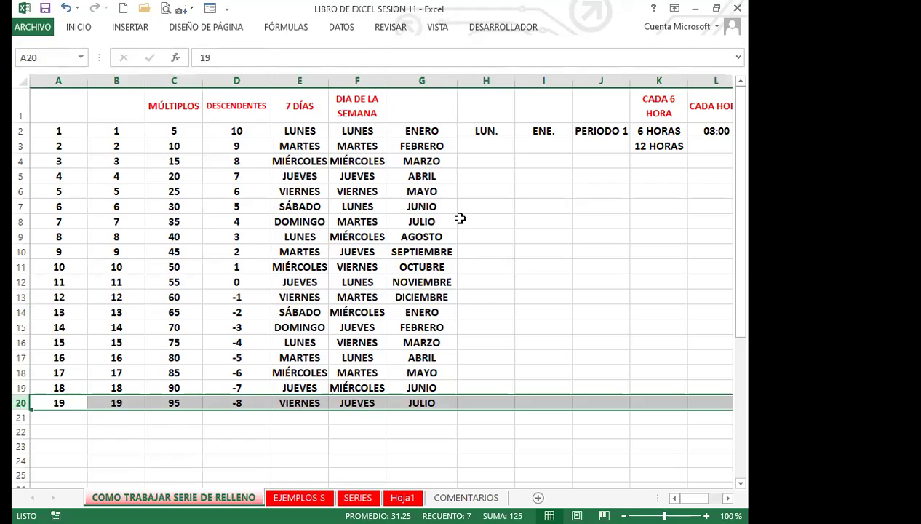
Step: Auto-fill column H with abbreviated weekdays from LUN. in H2 down to row 20
left_click(481, 134)
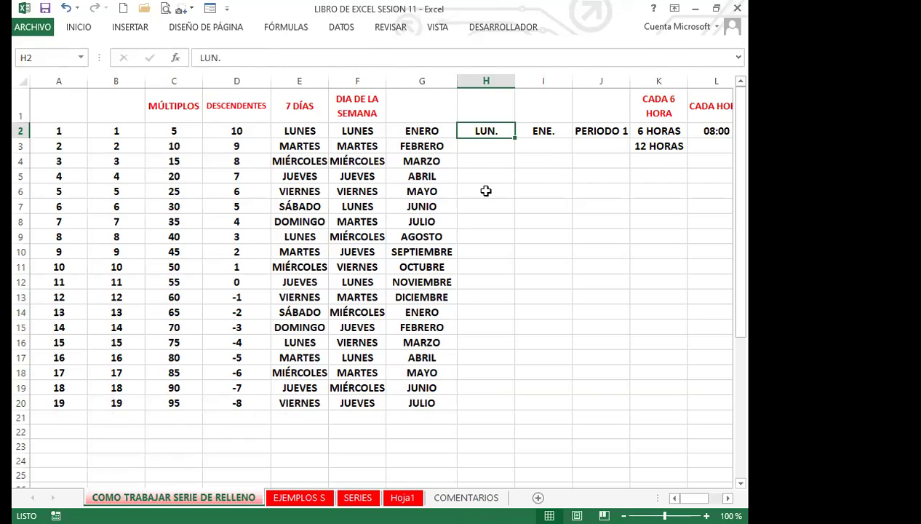
double_click(515, 138)
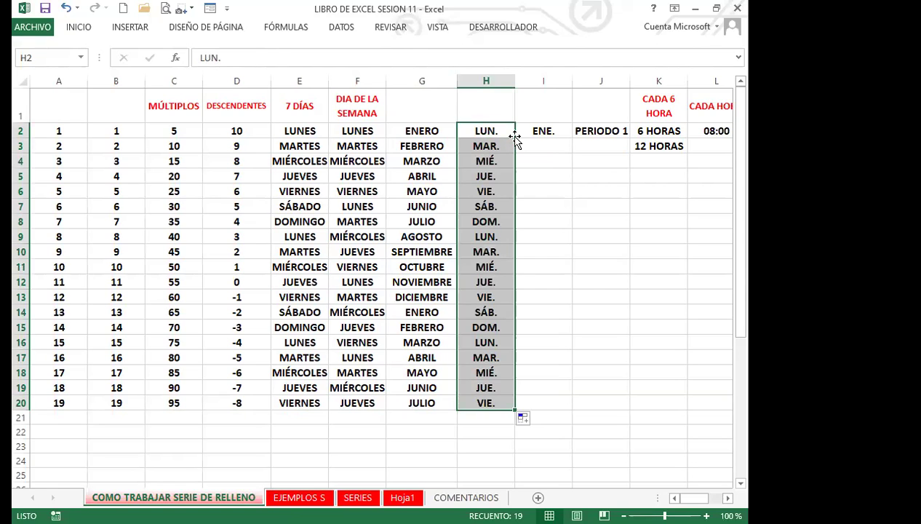
Step: Look over the headings and starting values of the remaining columns through AÑO, and return to column H
left_click(570, 209)
key("Right")
key("Right")
key("Right")
key("Right")
key("Right")
key("Right")
key("Right")
key("Right")
key("Right")
key("Right")
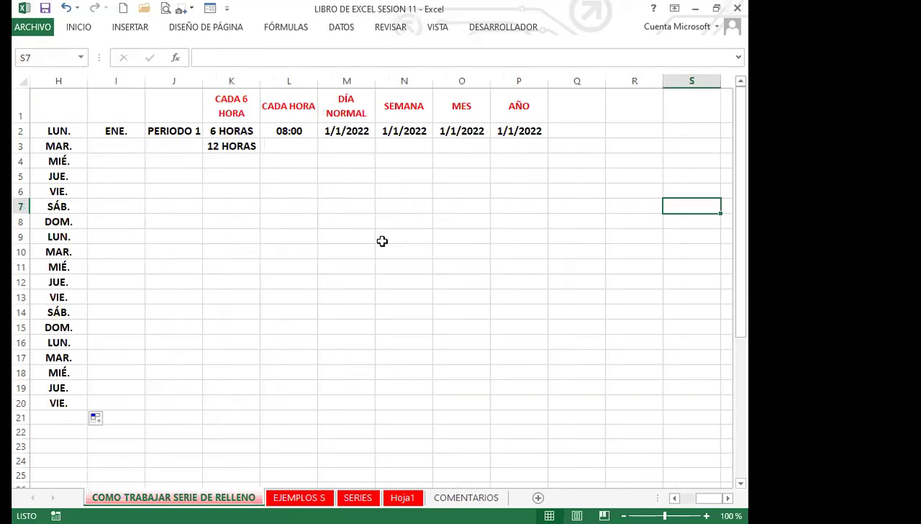
key("Left")
key("Left")
key("Left")
key("Left")
key("Left")
key("Left")
key("Left")
key("Left")
key("Left")
key("Left")
key("Left")
key("Left")
key("Left")
key("Left")
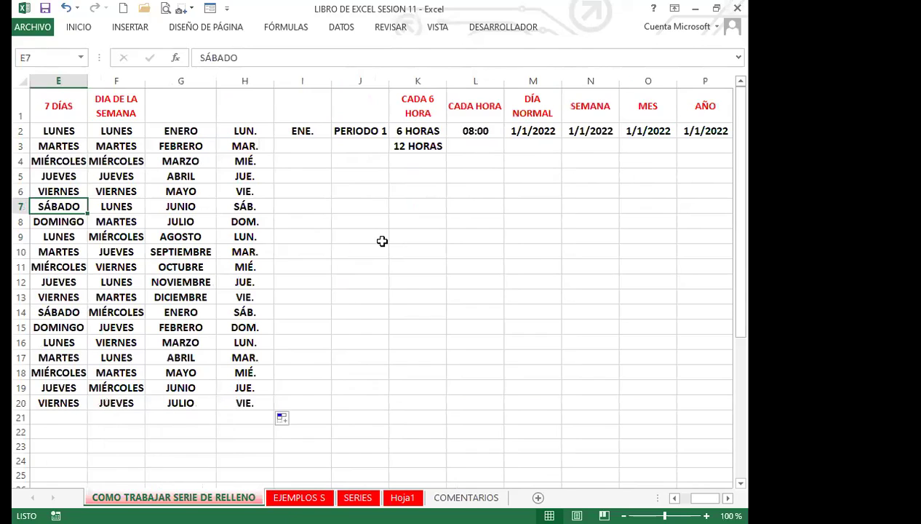
key("Right")
key("Right")
key("Right")
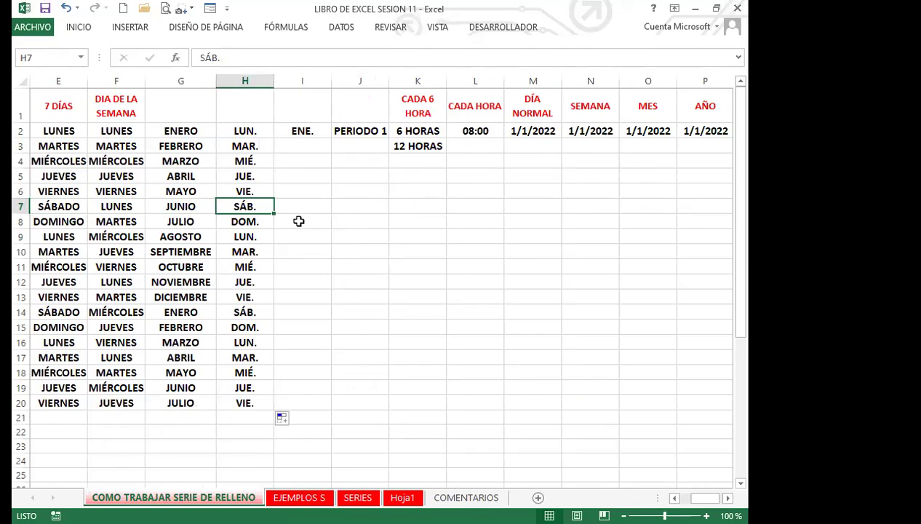
Step: Auto-fill column I with abbreviated months from ENE. in I2 down to row 20
left_click(295, 132)
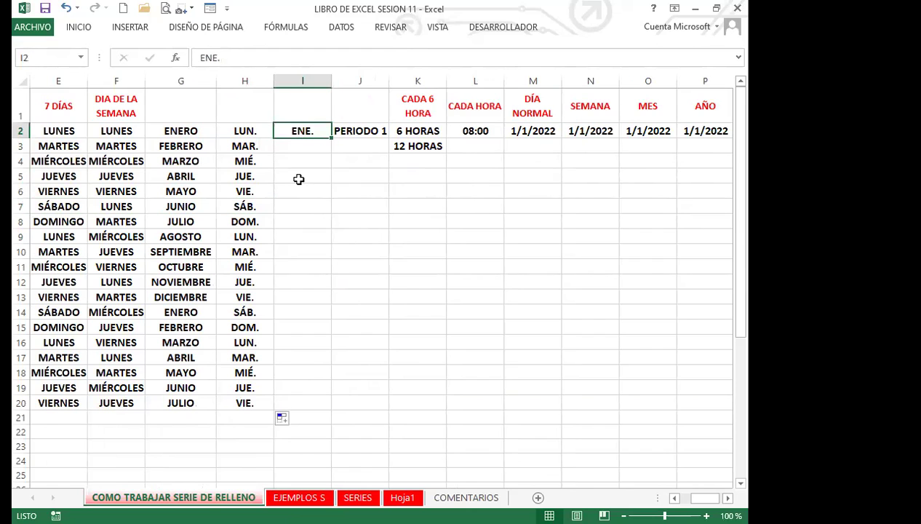
double_click(330, 138)
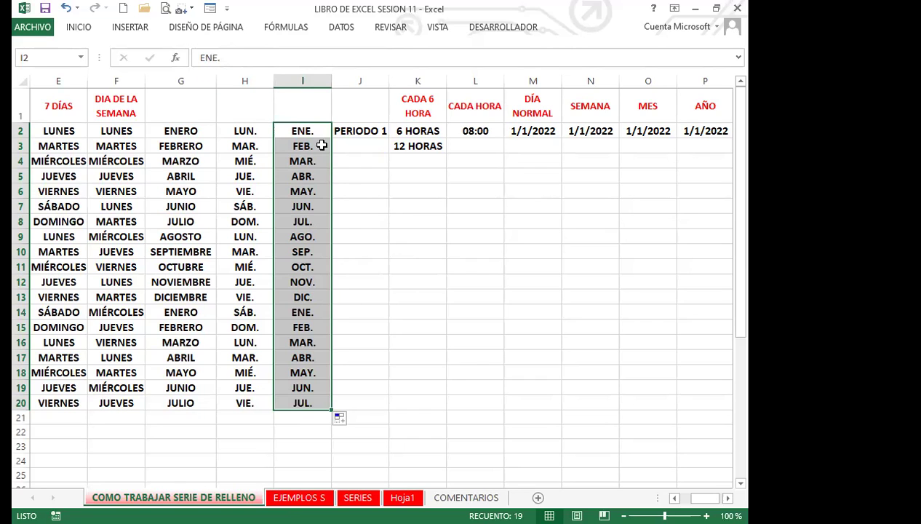
left_click(311, 133)
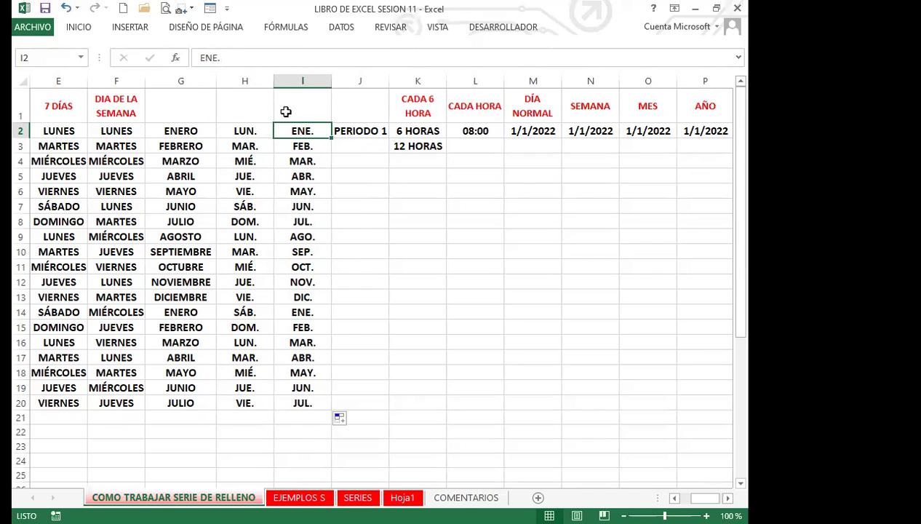
Step: Auto-fill column J with numbered periods from PERIODO 1 in J2 down to row 20 and widen the column to fit
left_click(357, 131)
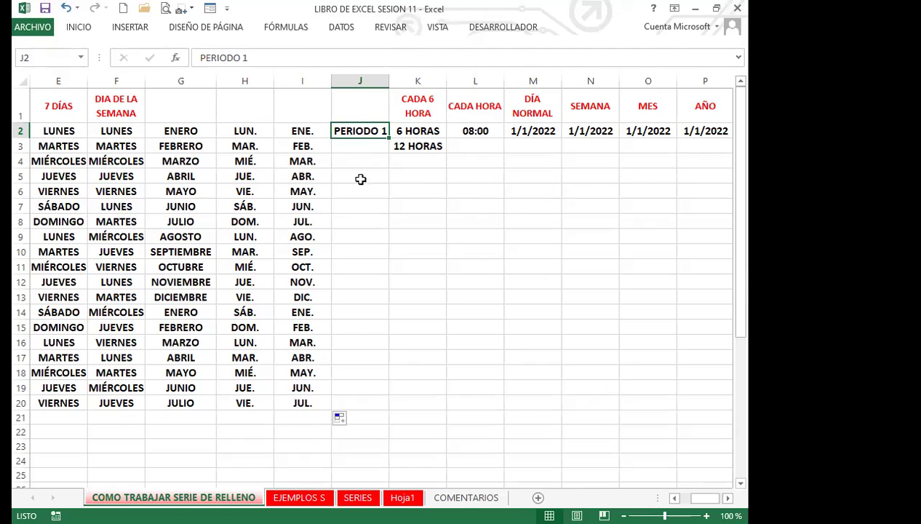
double_click(390, 136)
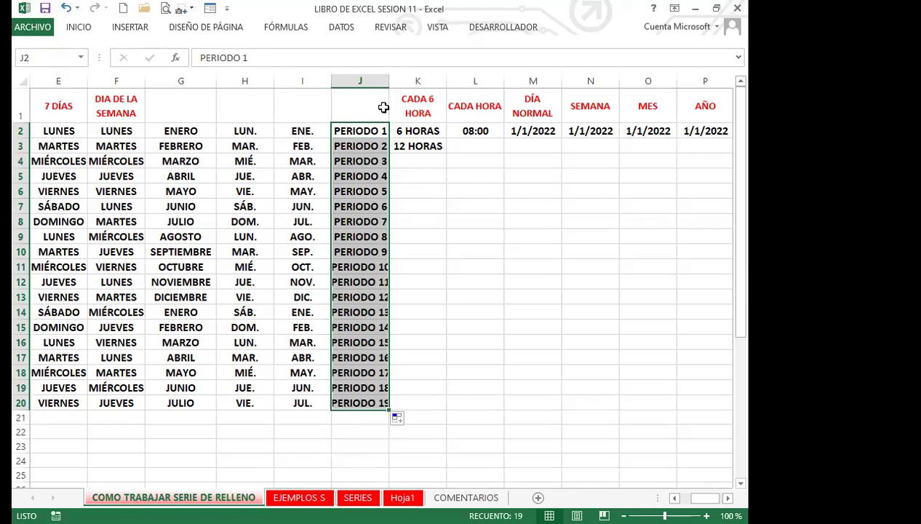
double_click(399, 78)
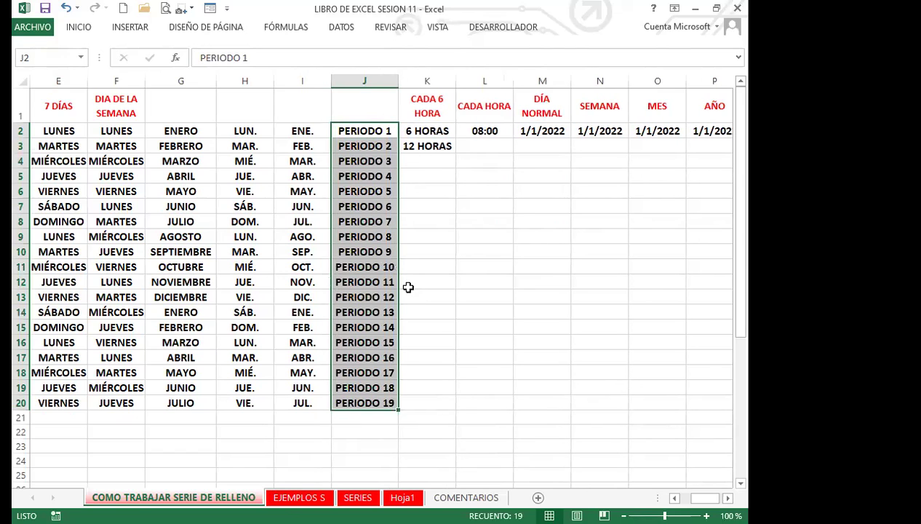
left_click(342, 129)
left_click(342, 129)
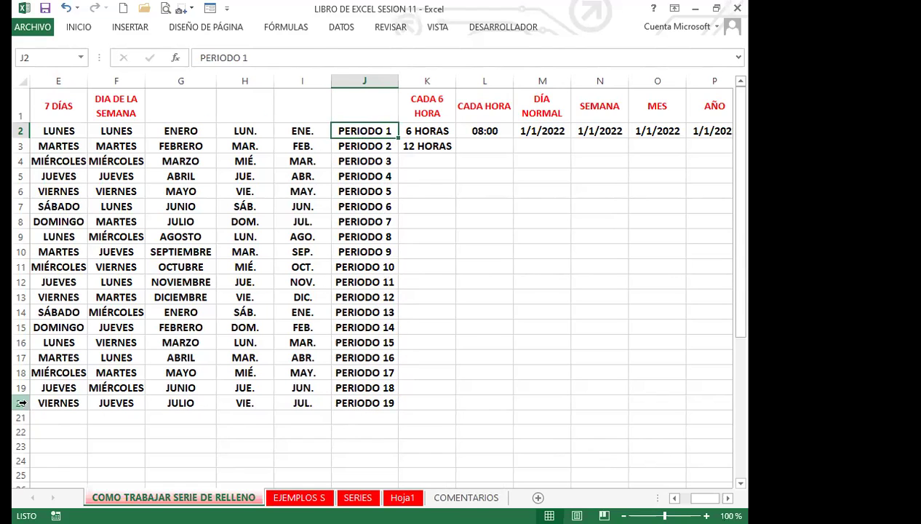
Step: Extend the CADA 6 HORA series in six-hour increments from 6 HORAS and 12 HORAS down to row 20
left_click(20, 402)
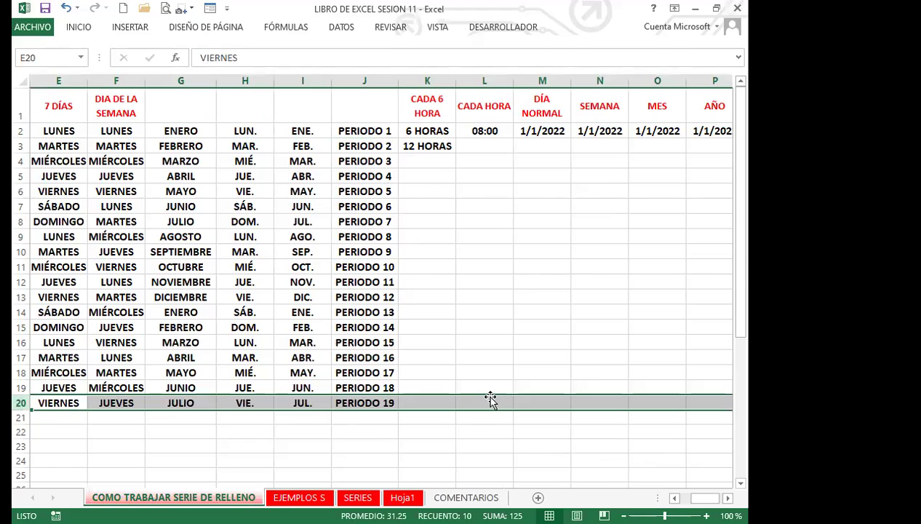
left_click(426, 213)
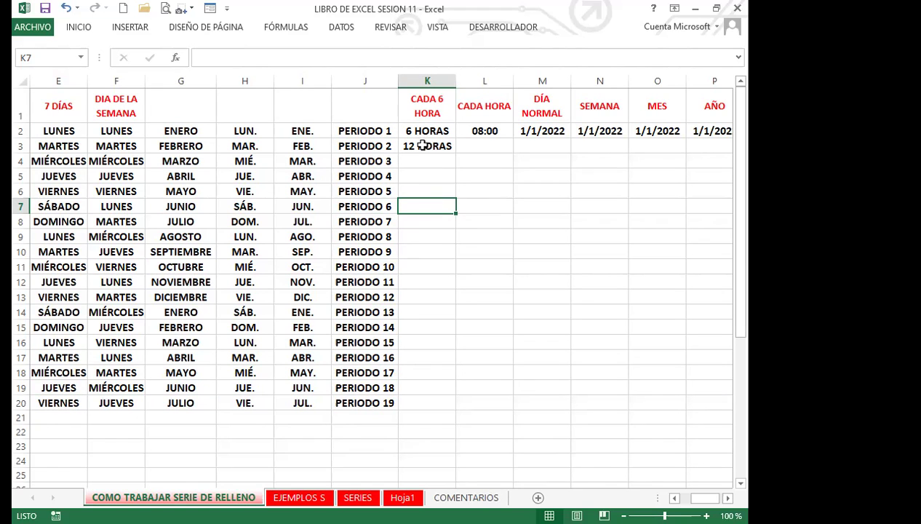
left_click_drag(421, 130, 456, 160)
left_click_drag(444, 406, 444, 406)
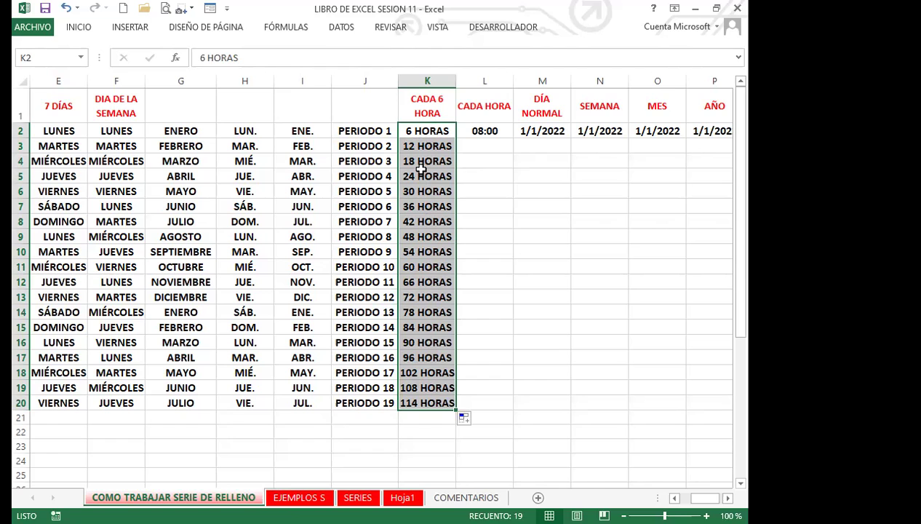
Step: Auto-fill the CADA HORA column with hourly times from 08:00 in L2 down to row 20
left_click(495, 129)
double_click(512, 138)
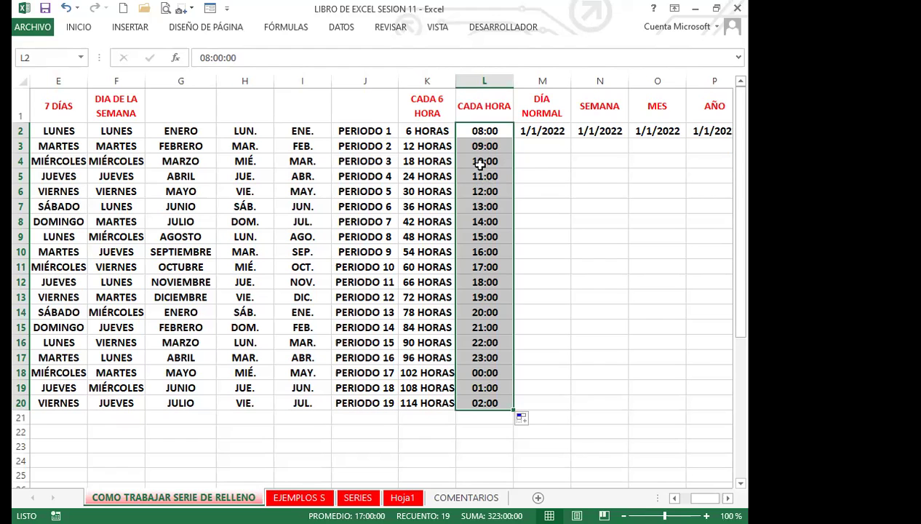
left_click(617, 325)
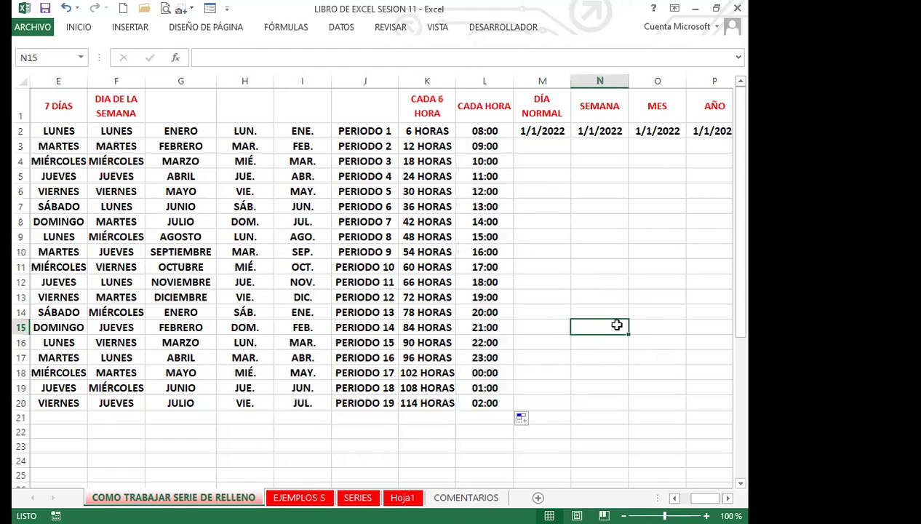
Step: Auto-fill the DÍA NORMAL column with consecutive daily dates from 1/1/2022 in M2 down to row 20
key("Right")
key("Right")
key("Right")
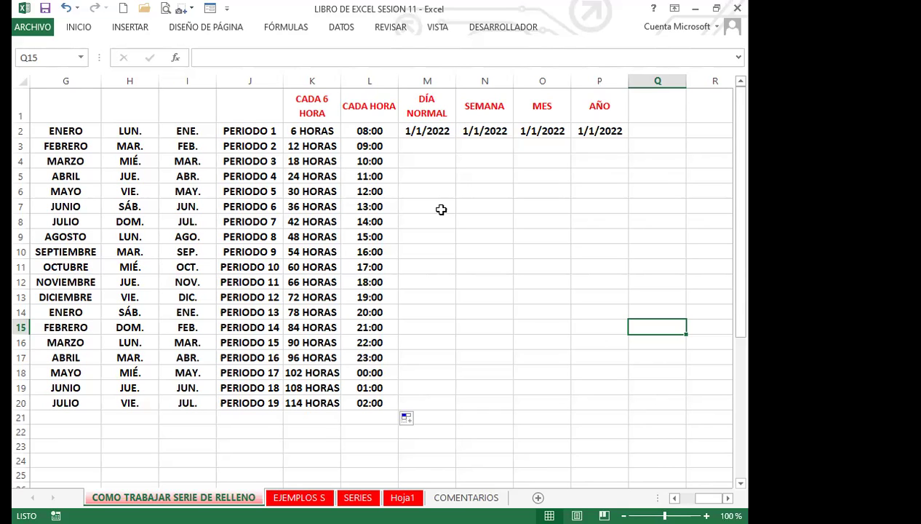
left_click(427, 132)
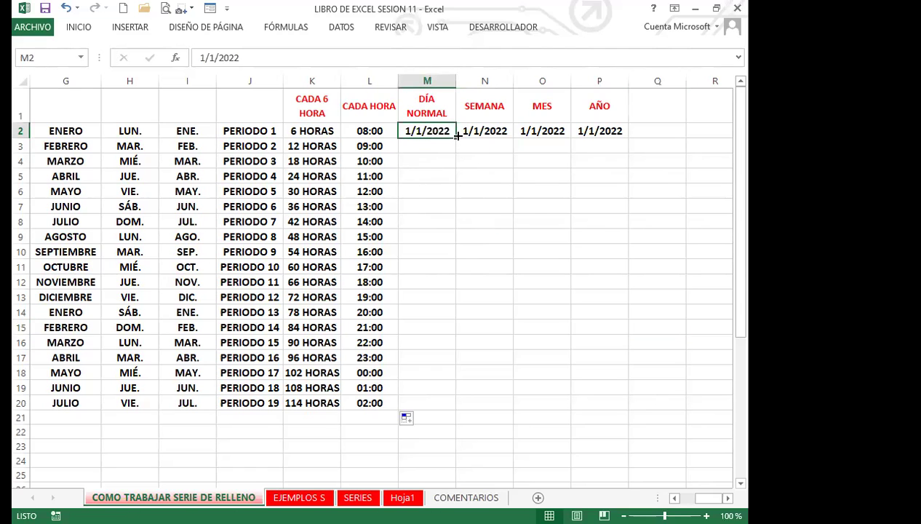
double_click(456, 137)
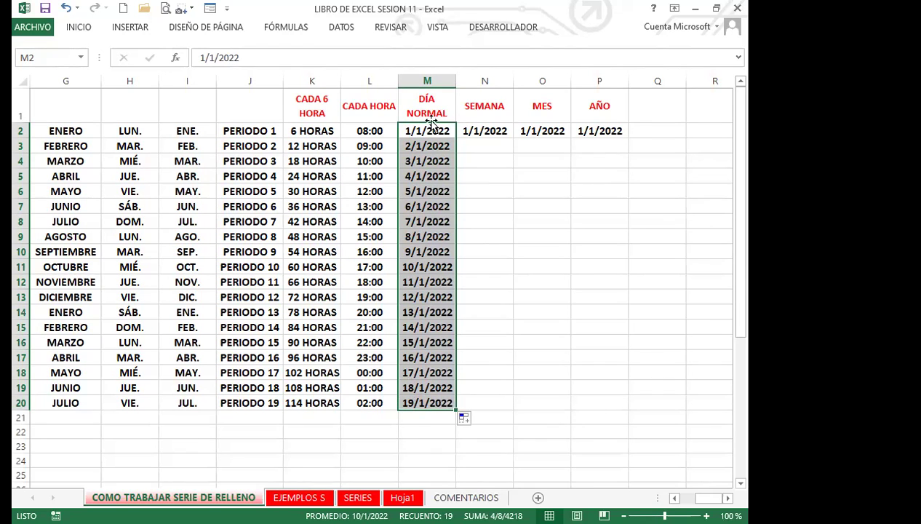
Step: Fill the SEMANA column from 1/1/2022 in N2 down to row 20 using the Rellenar días de la semana option
left_click(485, 132)
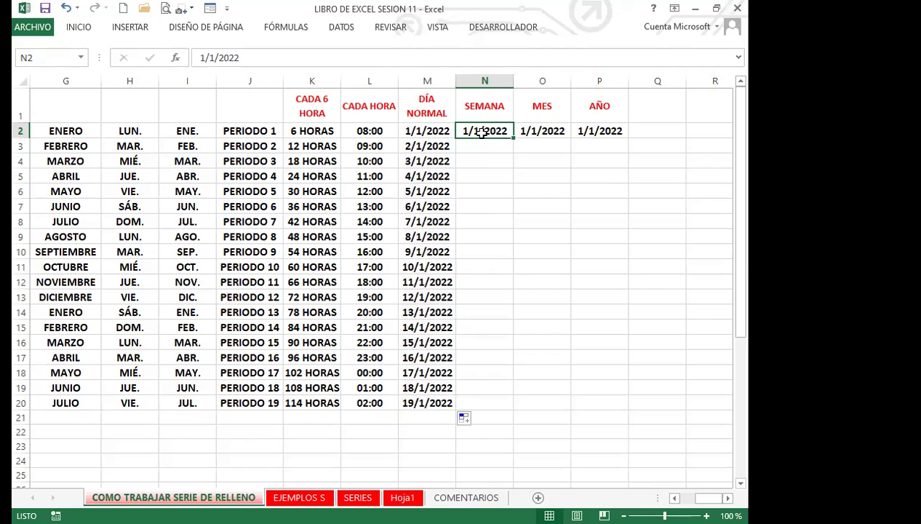
left_click_drag(515, 142, 502, 411)
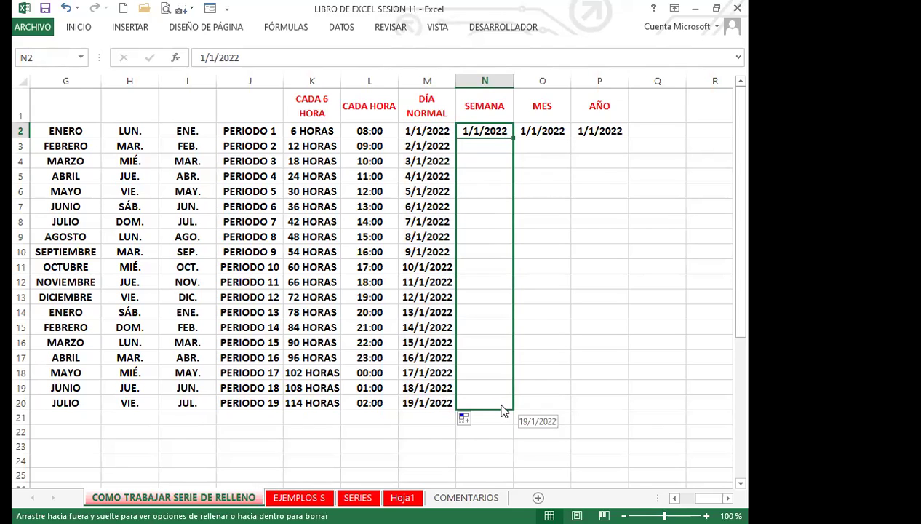
left_click_drag(502, 412, 505, 413)
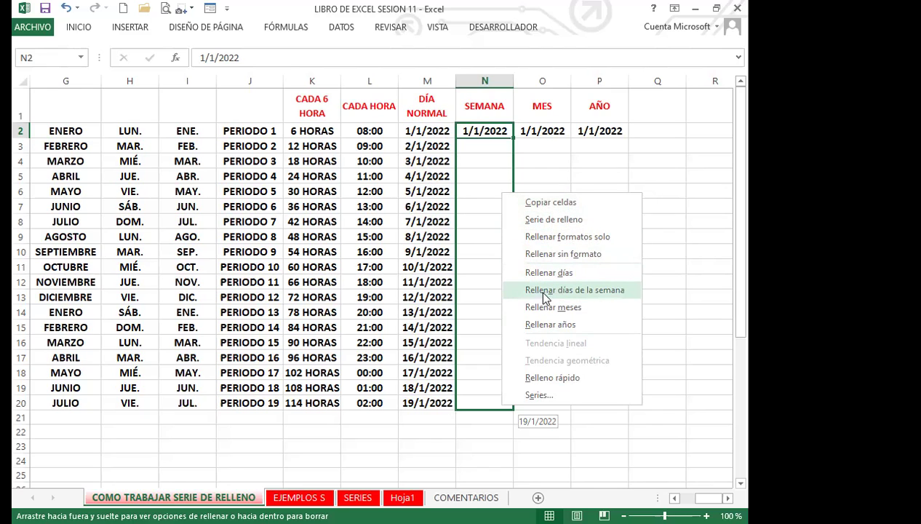
left_click(605, 290)
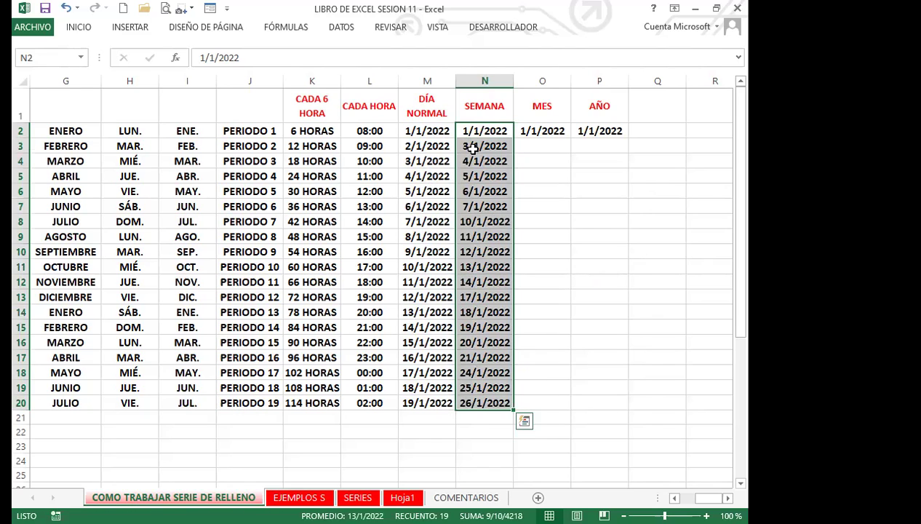
key("Escape")
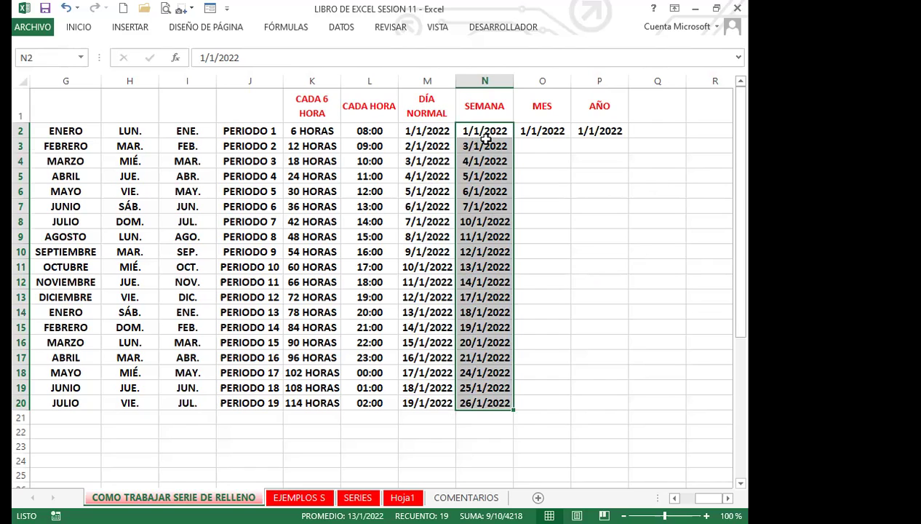
Step: Examine the SEMANA dates one by one from N3 to N12 to see which days the weekday fill skips
left_click(474, 146)
left_click(477, 162)
left_click(473, 176)
left_click(472, 190)
left_click(472, 207)
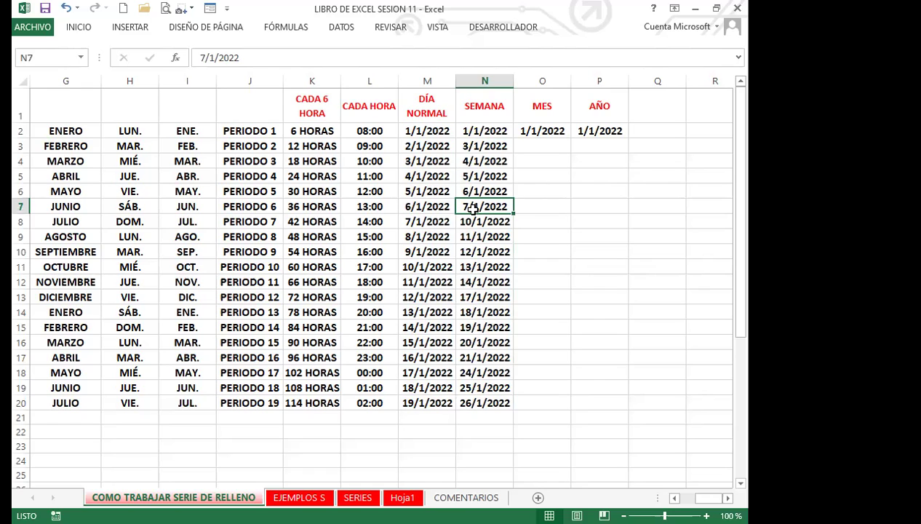
left_click(470, 222)
left_click(469, 237)
left_click(470, 251)
left_click(471, 267)
left_click(474, 282)
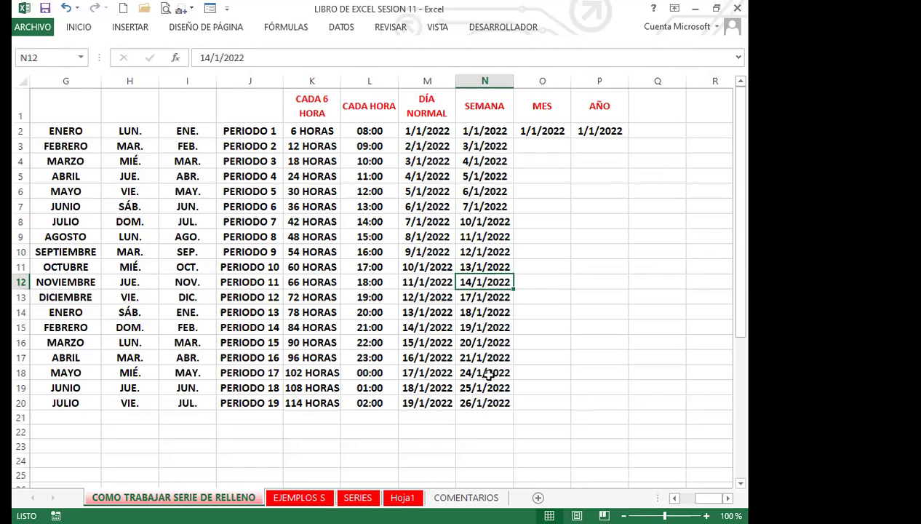
left_click(479, 131)
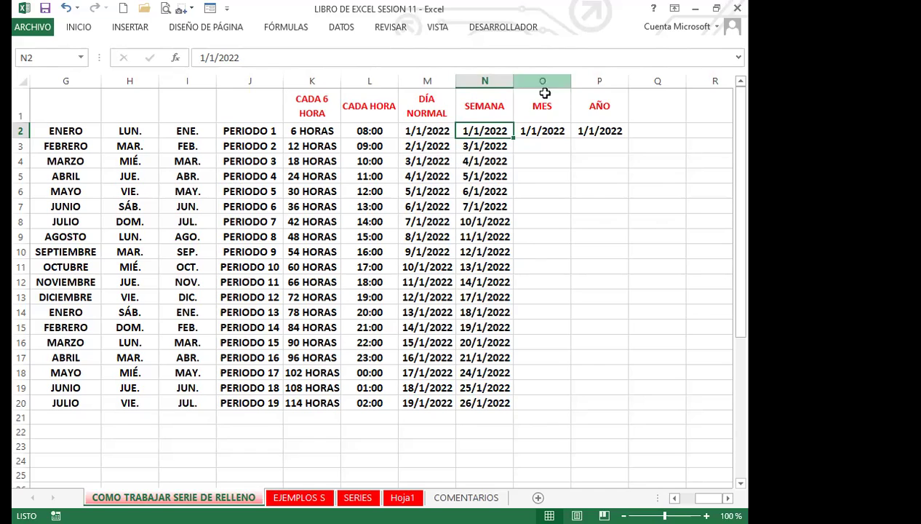
Step: Fill the MES column from 1/1/2022 in O2 down to row 20 using the Rellenar meses option
left_click(537, 131)
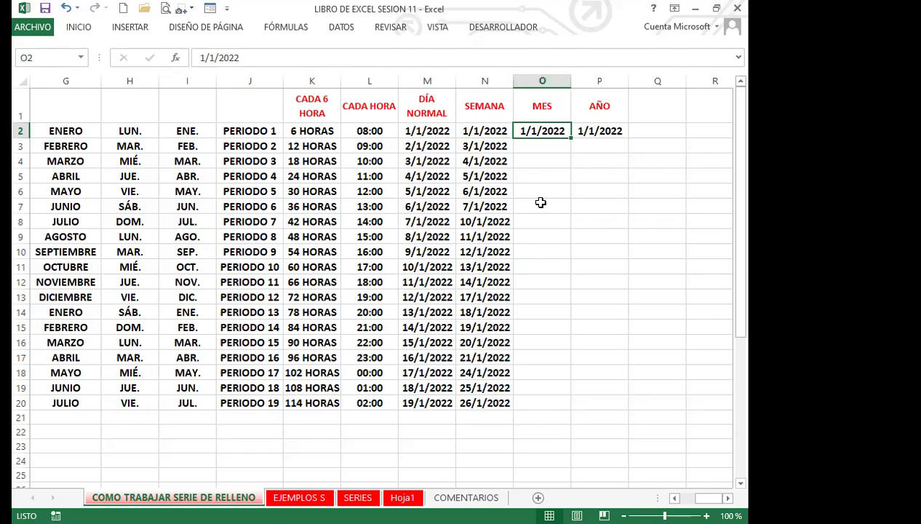
left_click_drag(570, 137, 575, 411)
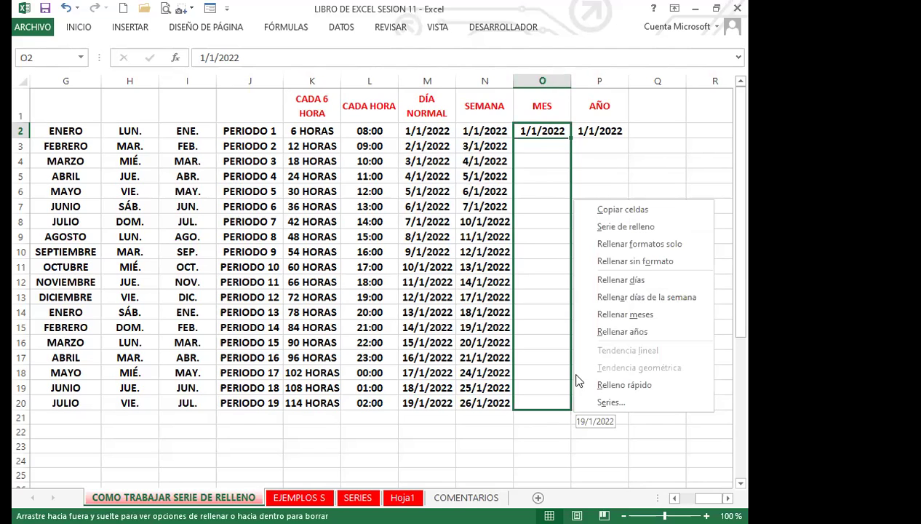
left_click(623, 315)
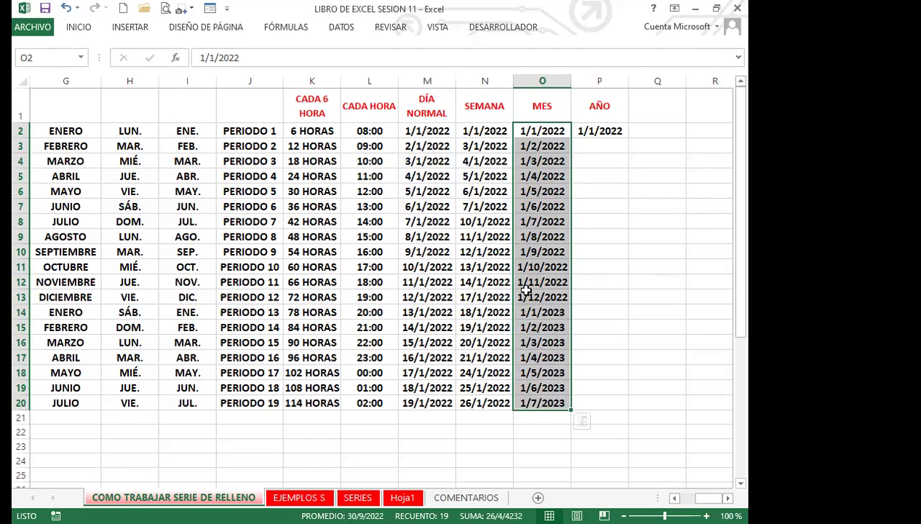
Step: Fill the AÑO column from 1/1/2022 in P2 down to row 20 using the Rellenar años option
left_click(589, 131)
left_click_drag(628, 138, 662, 279)
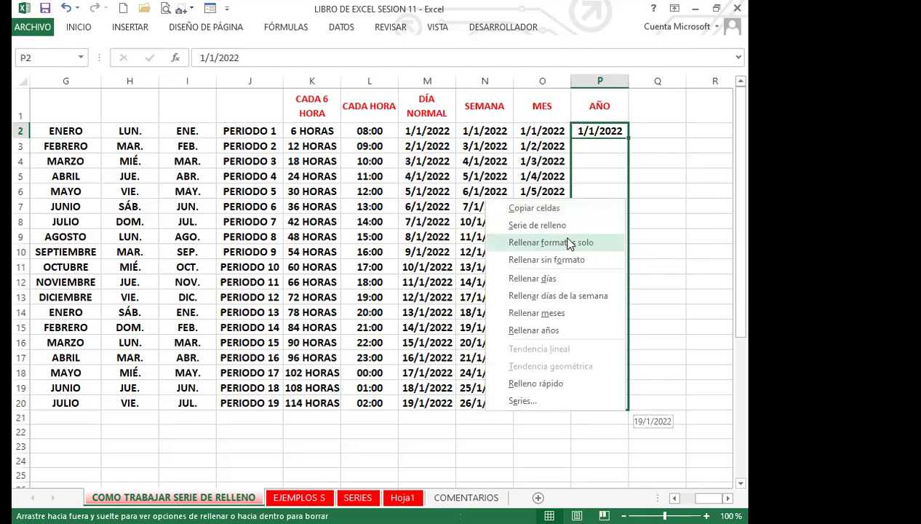
left_click(531, 332)
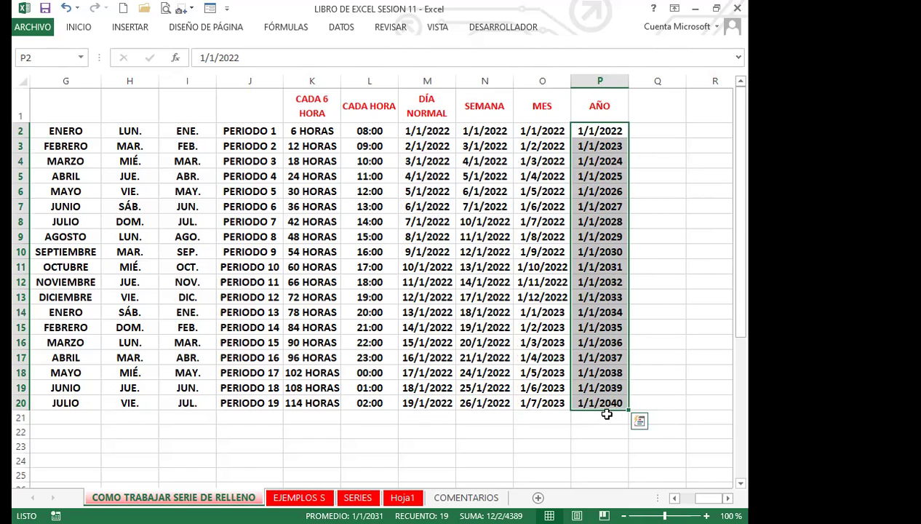
left_click(651, 382)
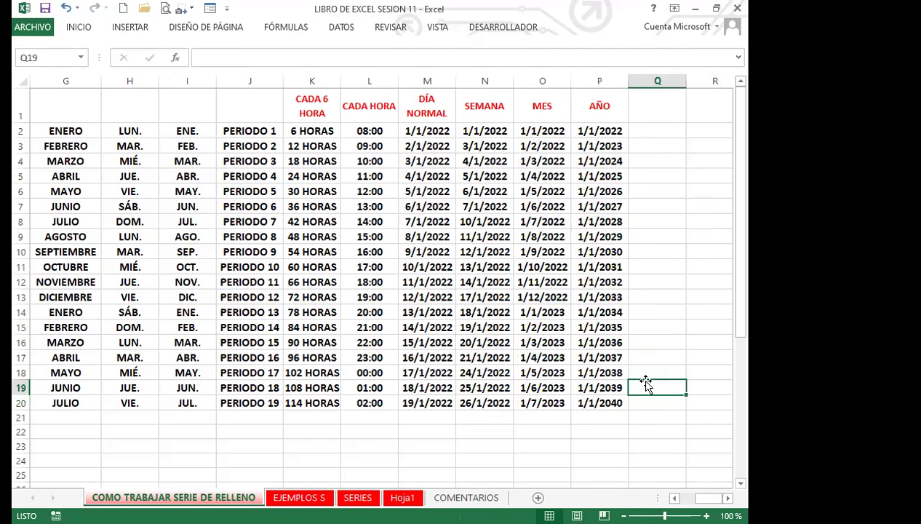
left_click(616, 403)
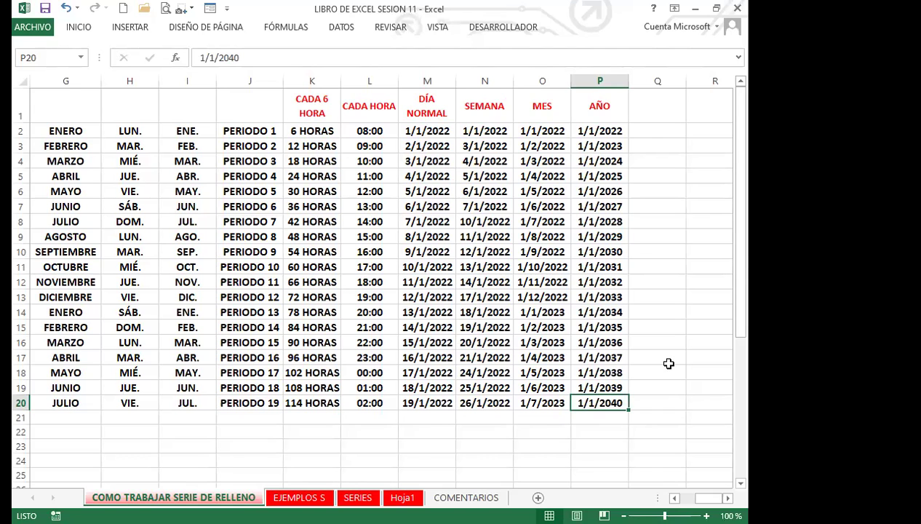
Step: Clear the DÍA NORMAL dates below M2 and auto-fill the daily series again down to row 20
left_click_drag(429, 148, 437, 418)
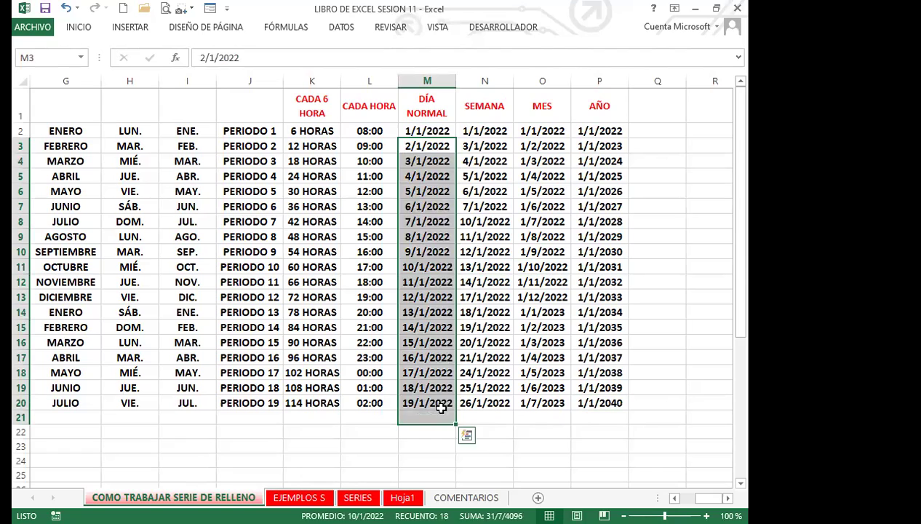
key("Delete")
left_click(433, 127)
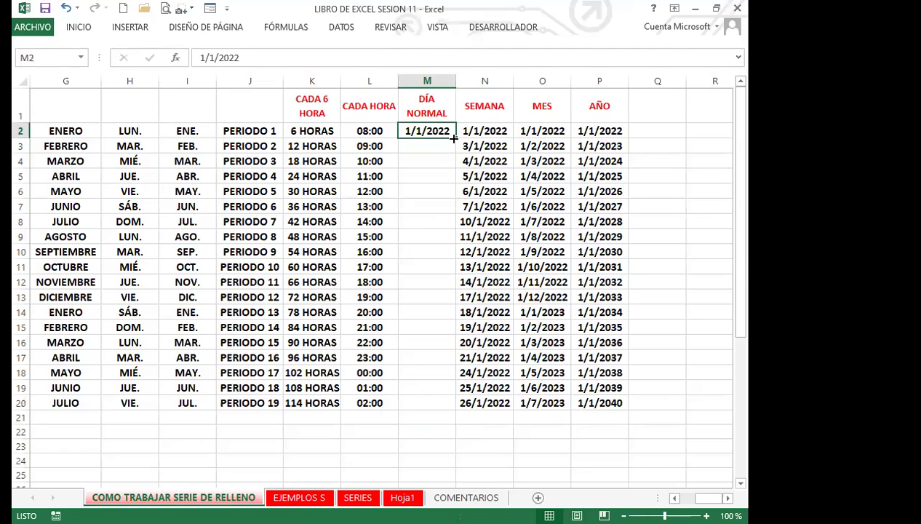
double_click(456, 138)
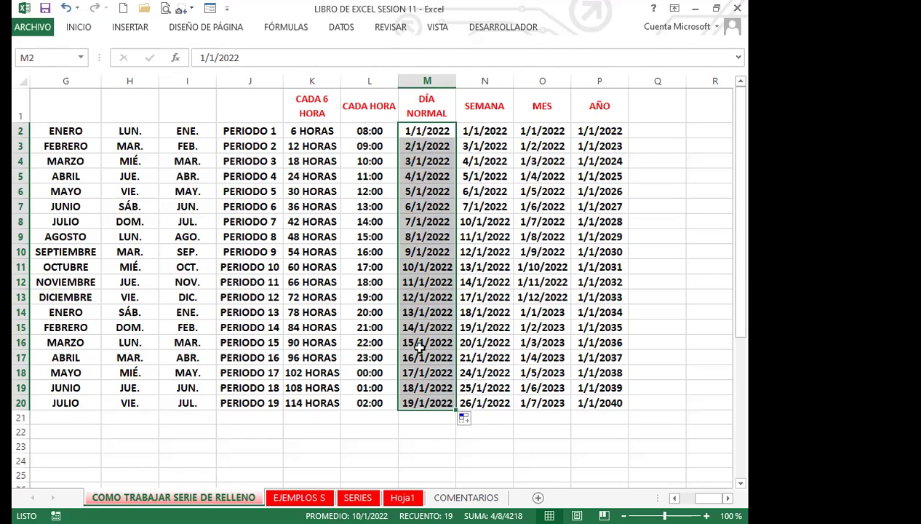
Step: Return to the first column of row 17 to view the completed series from column A
left_click(386, 416)
left_click(418, 358)
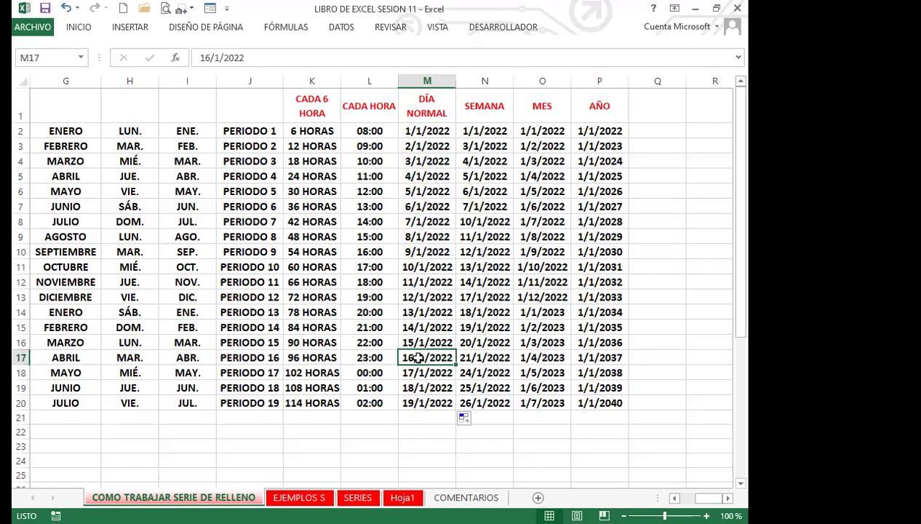
key("Left")
key("Home")
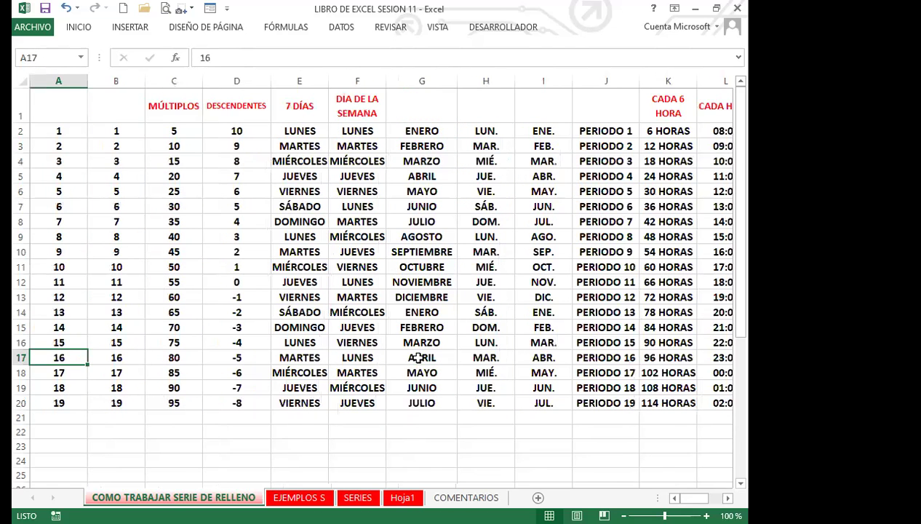
Step: Review the completed fill series across row 17, from column A past the AÑO column and back to DIA DE LA SEMANA
key("Right")
key("Right")
key("Right")
key("Right")
key("Right")
key("Right")
key("Right")
key("Right")
key("Right")
key("Right")
key("Right")
key("Right")
key("Right")
key("Right")
key("Right")
key("Right")
key("Right")
key("Right")
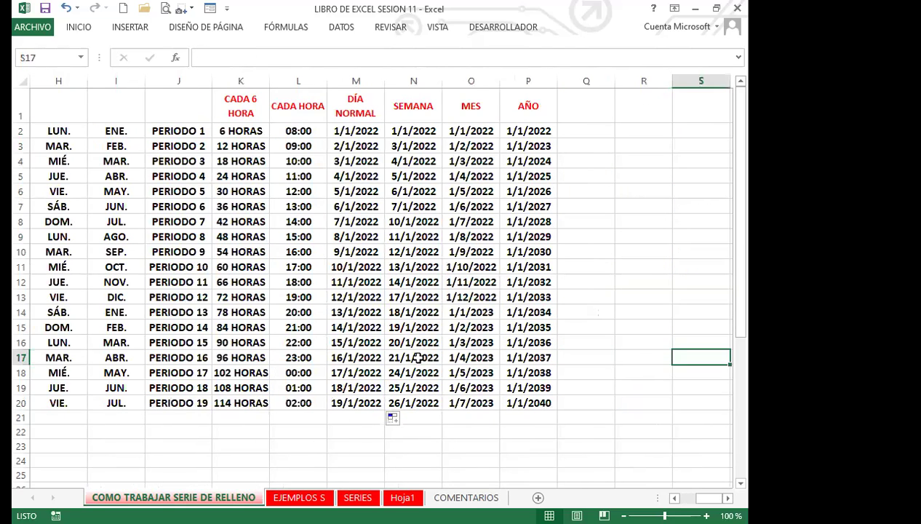
key("Left")
key("Left")
key("Left")
key("Left")
key("Left")
key("Left")
key("Left")
key("Left")
key("Left")
key("Left")
key("Left")
key("Left")
key("Left")
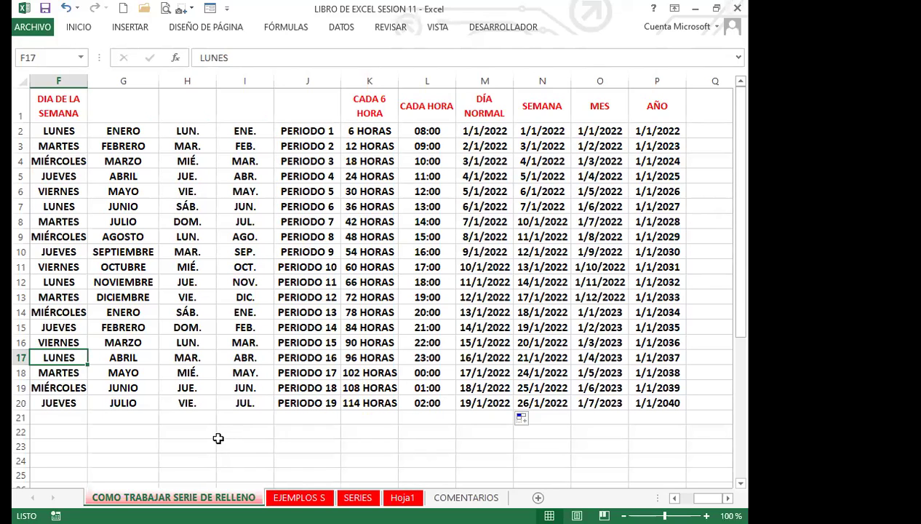
scroll(218, 435, "down", 1)
scroll(503, 329, "up", 1)
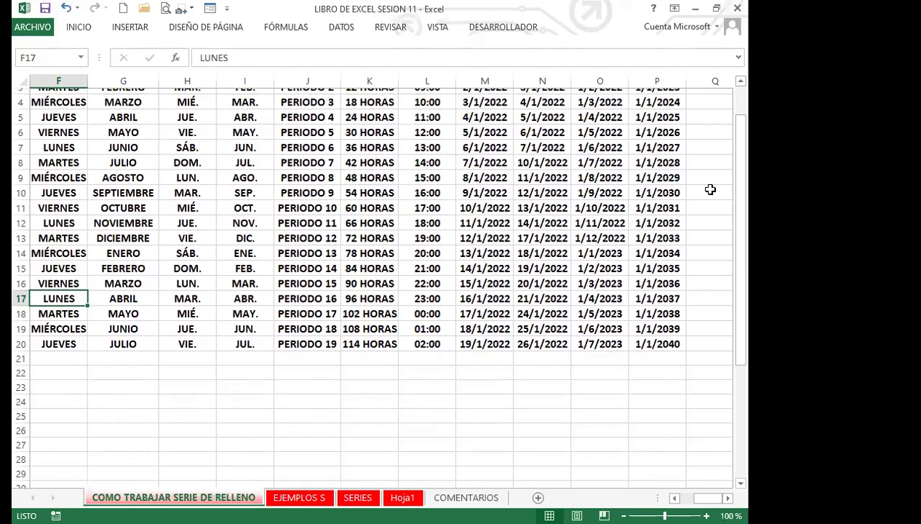
Step: Enter A in R2 and B in R3, and try to fill the letters down to R19 as an alphabet series
left_click(715, 130)
scroll(716, 130, "right", 2)
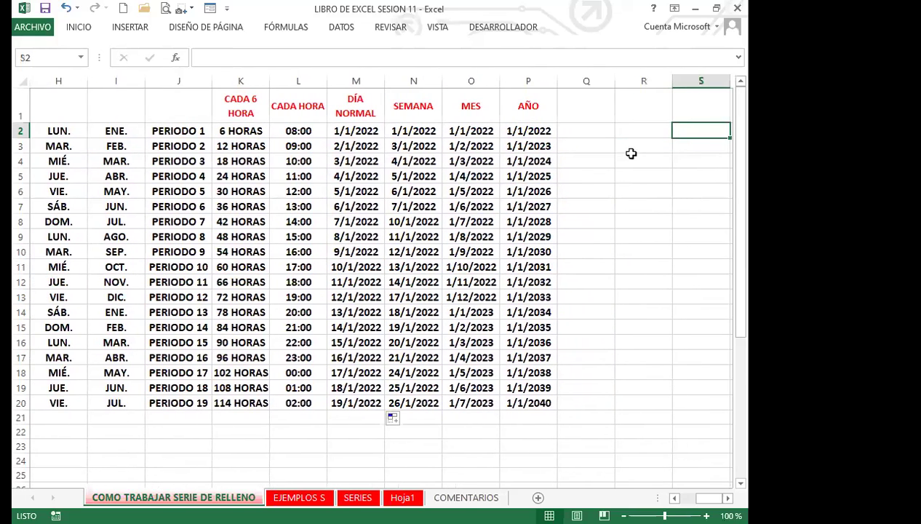
left_click_drag(593, 124, 588, 107)
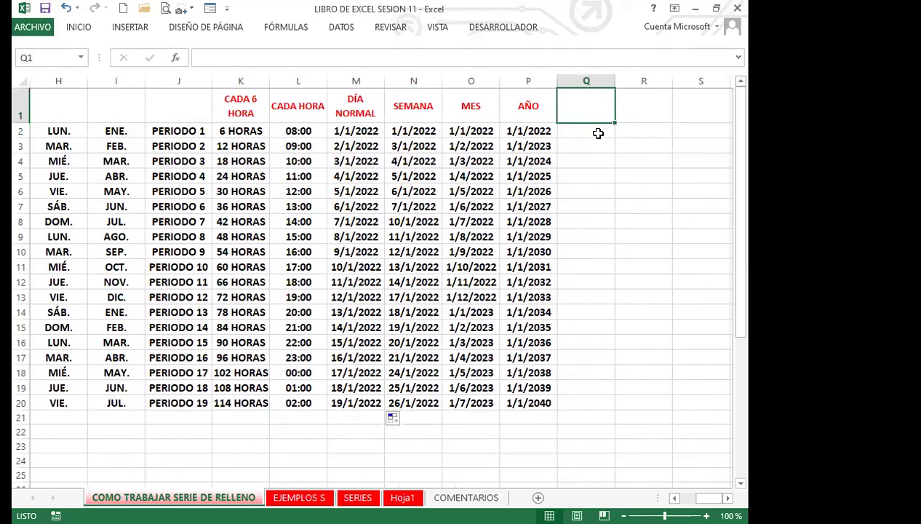
left_click(598, 131)
left_click(640, 131)
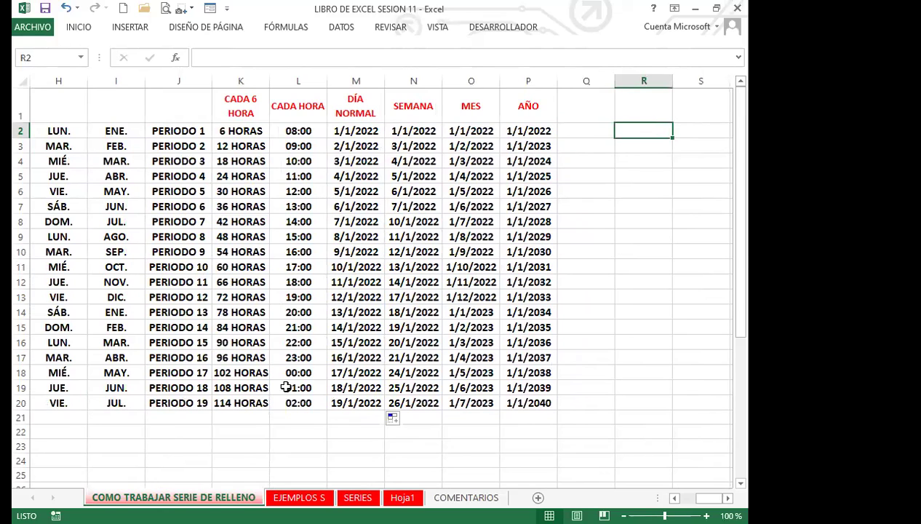
key("alt+Tab")
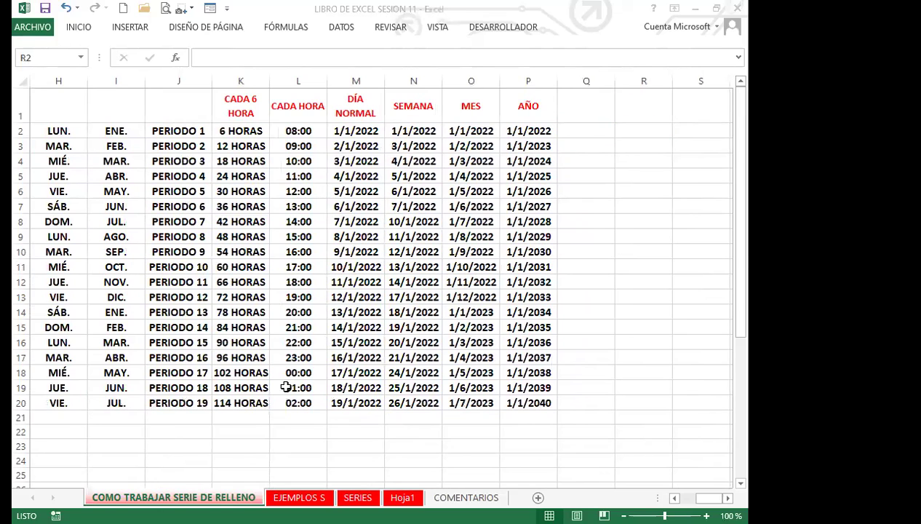
left_click(637, 128)
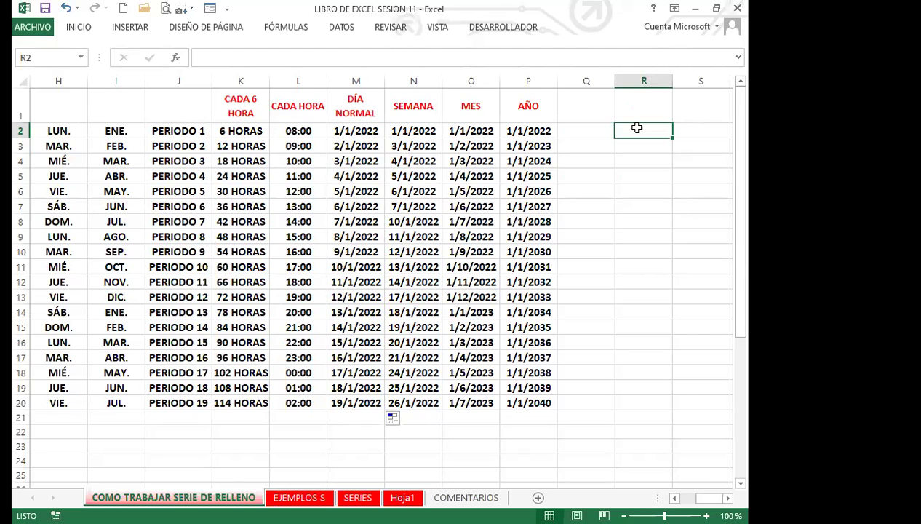
type("A")
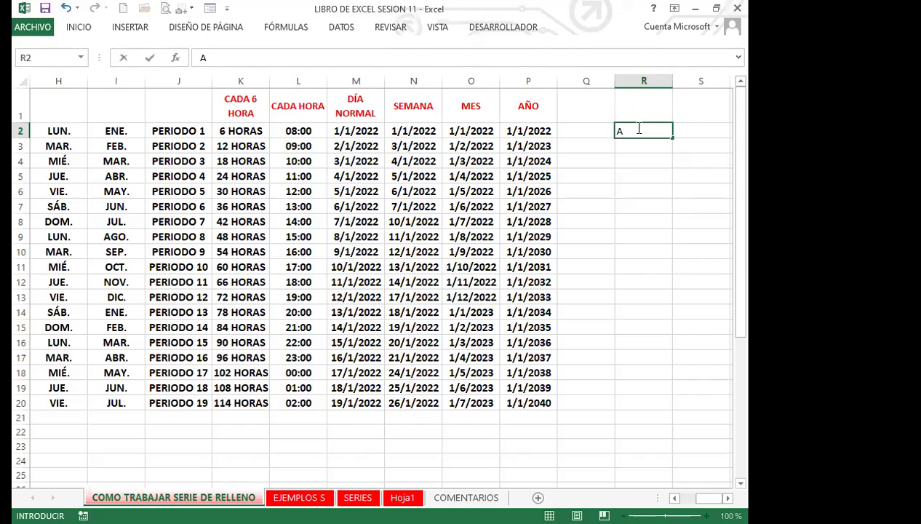
key("Return")
type("B")
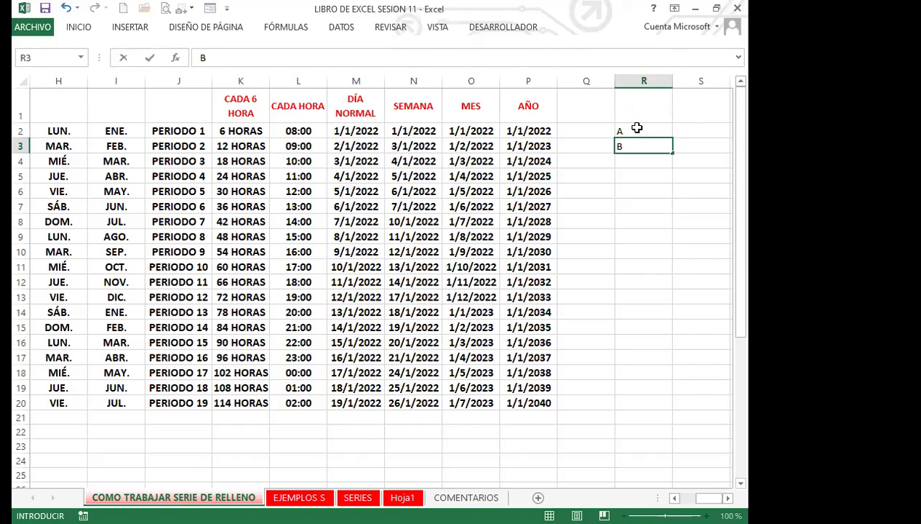
left_click(637, 128)
left_click_drag(637, 129, 638, 146)
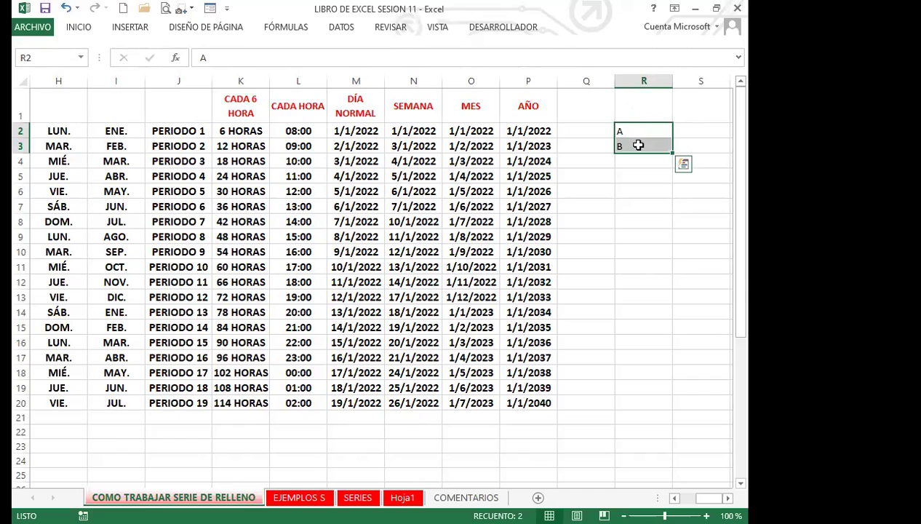
left_click_drag(673, 151, 671, 397)
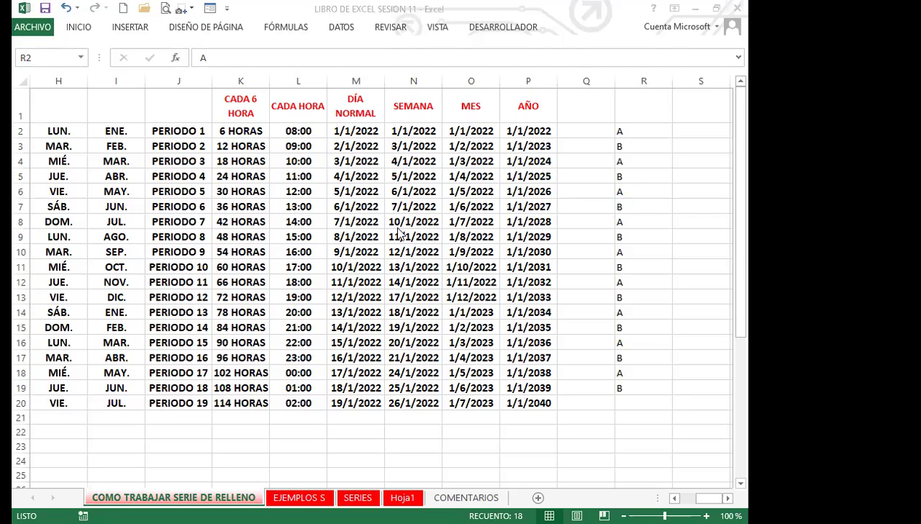
Step: Clear the filled letters from R2:R19
left_click_drag(647, 132, 638, 387)
key("Delete")
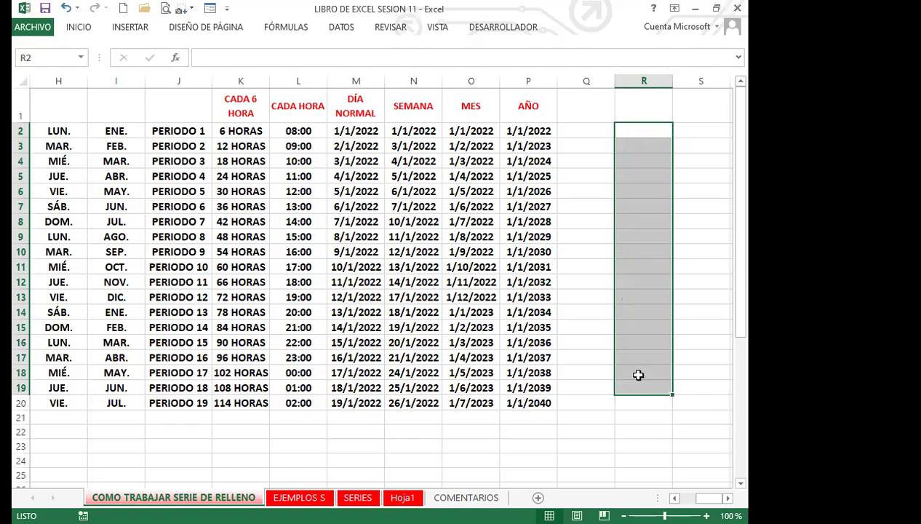
left_click(631, 131)
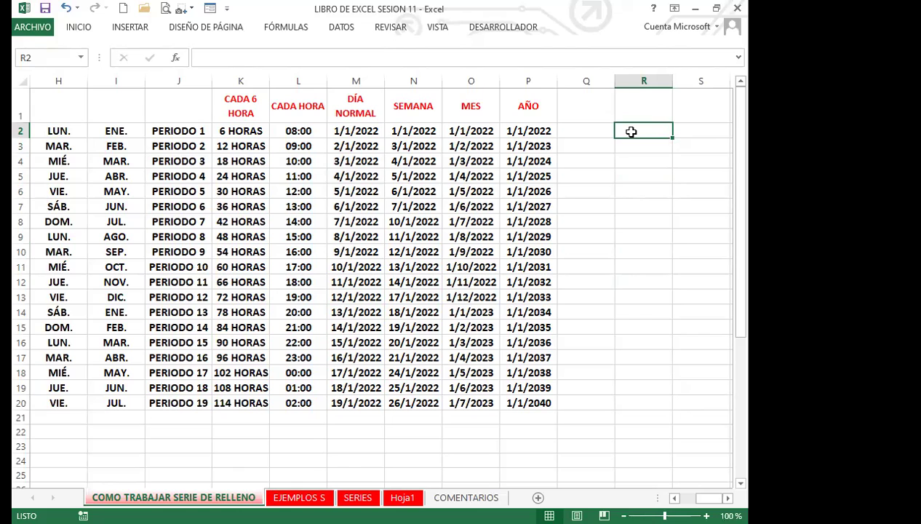
Step: Enter the letters A, B, C and D one per cell in R2:R5
type("A")
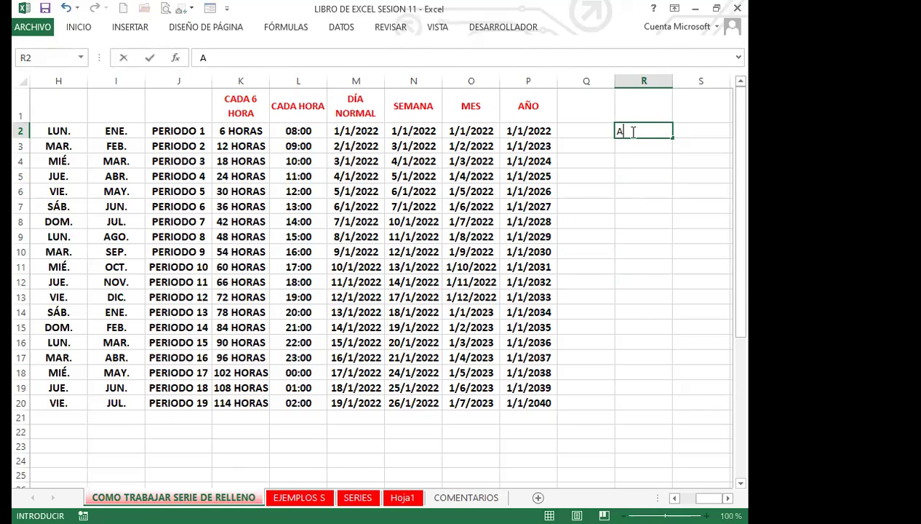
key("BackSpace")
type("A")
key("ctrl+Return")
key("Return")
type("B")
key("Return")
type("C")
key("Return")
type("D")
key("Return")
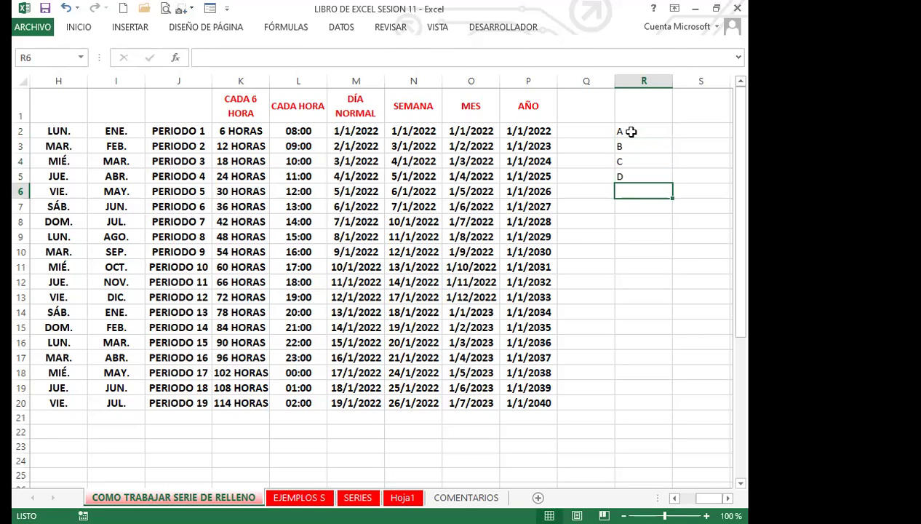
Step: Delete the four letters from R2:R5
left_click_drag(631, 131, 630, 162)
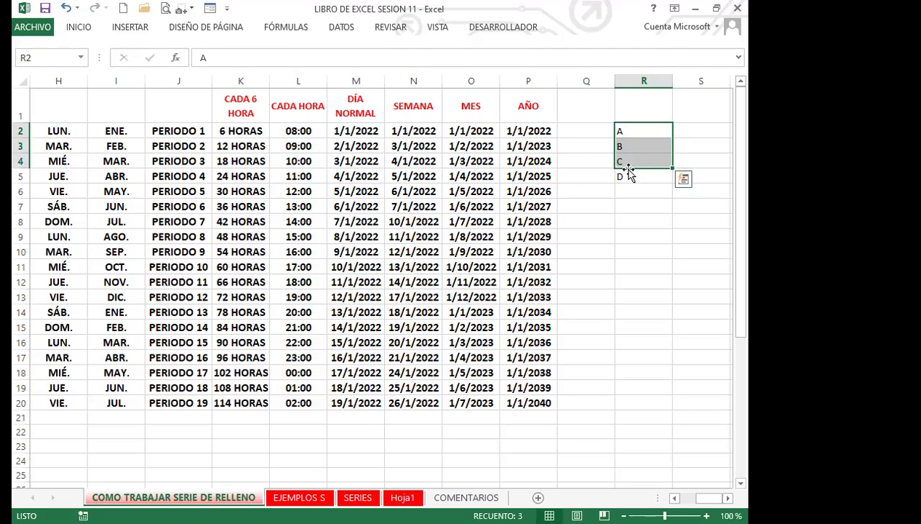
left_click_drag(635, 134, 637, 170)
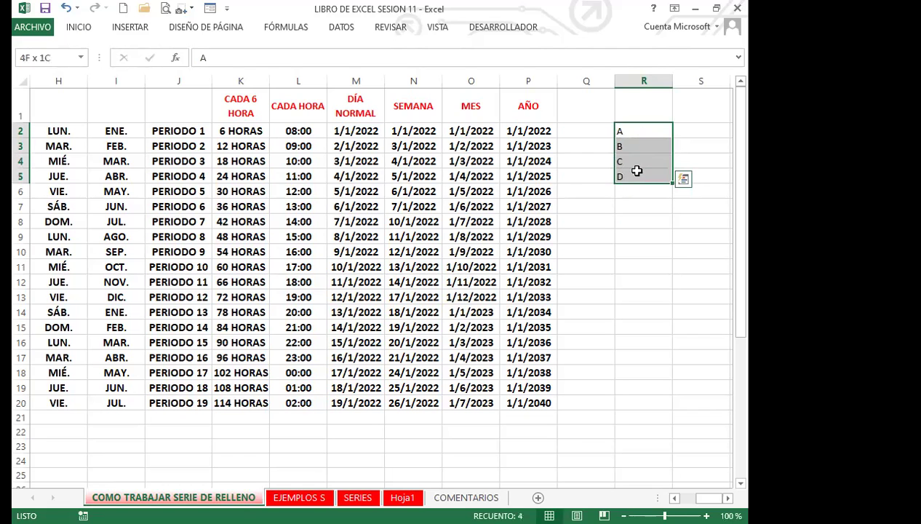
key("Delete")
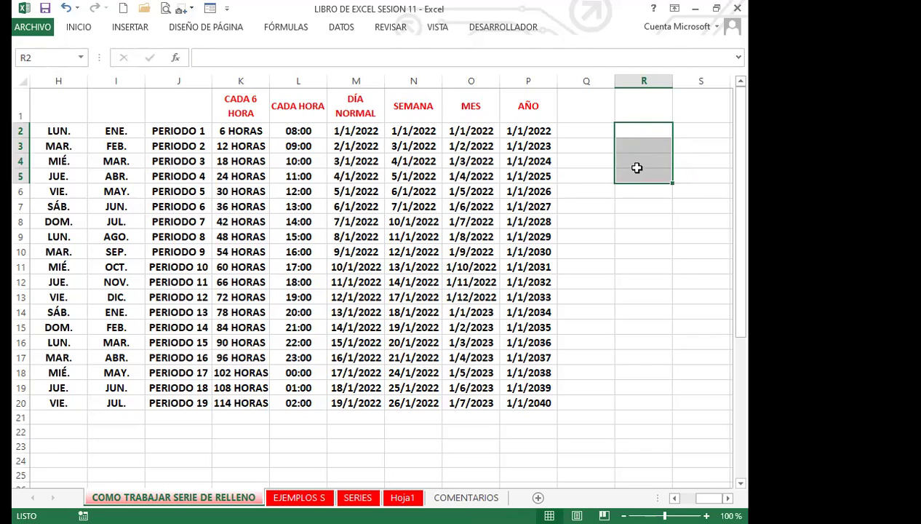
Step: Format R2:R25 as bold, size 12, centred horizontally and vertically
left_click(631, 130)
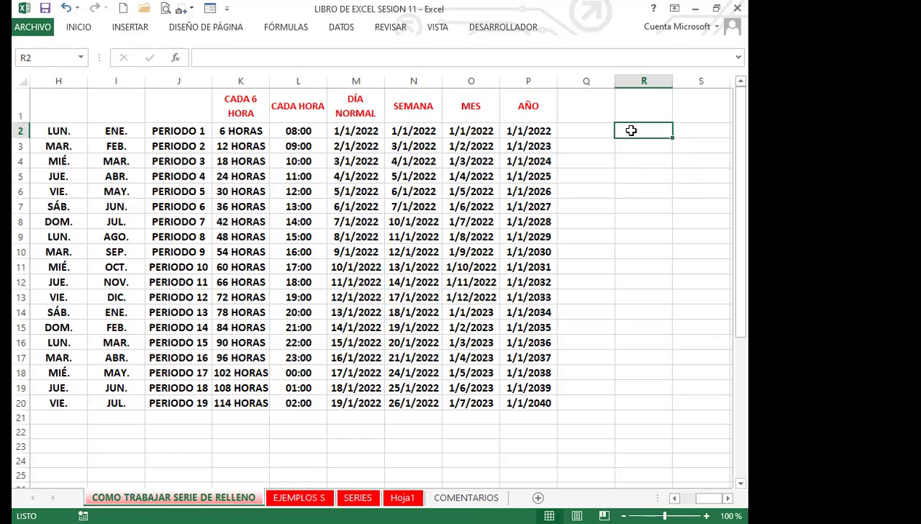
left_click_drag(630, 131, 635, 473)
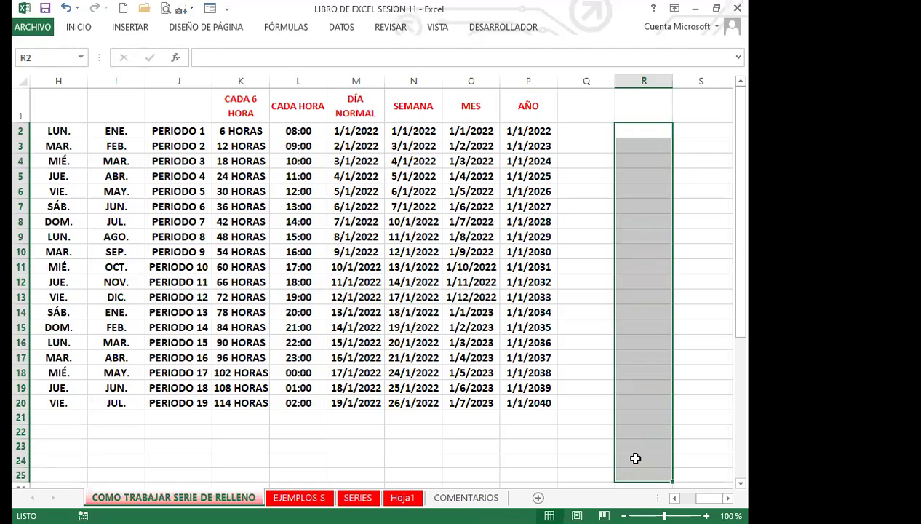
left_click(78, 27)
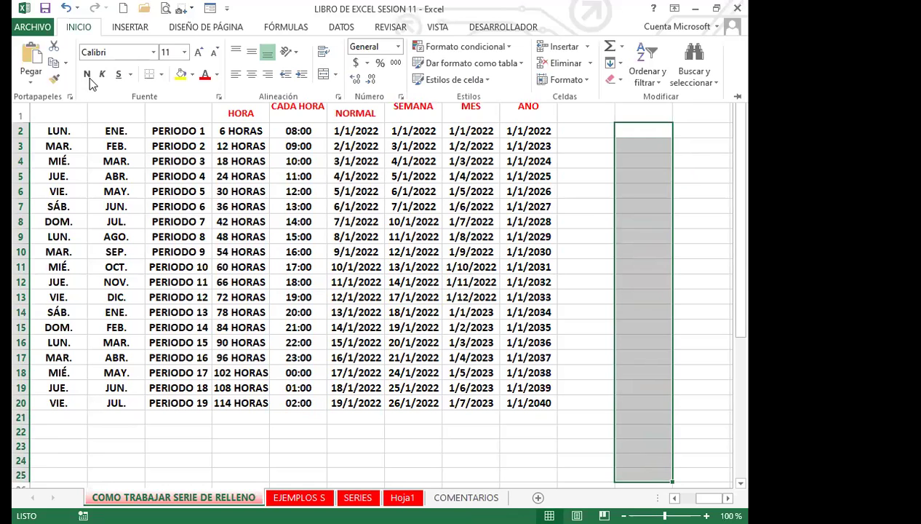
left_click(86, 75)
left_click(251, 73)
left_click(251, 51)
left_click(197, 53)
left_click(698, 262)
left_click(640, 195)
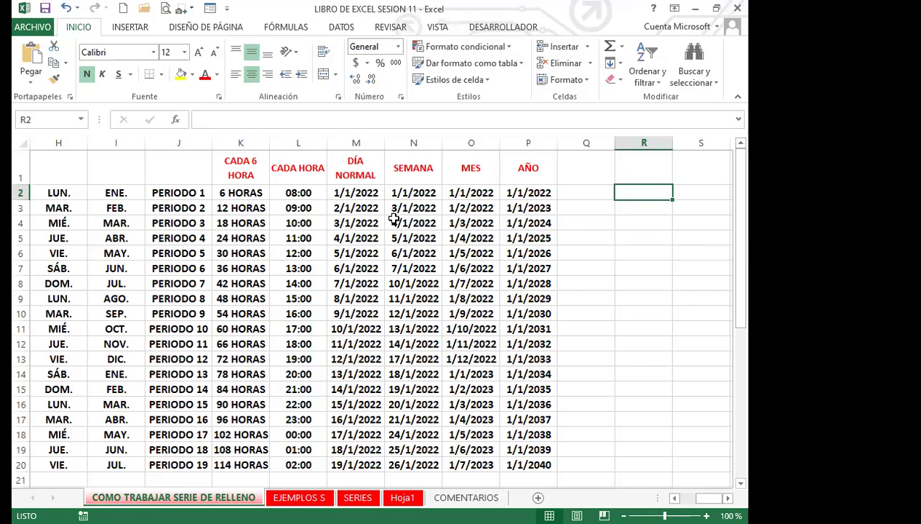
Step: Open the custom lists editor from the General section of Excel's advanced options
left_click(36, 31)
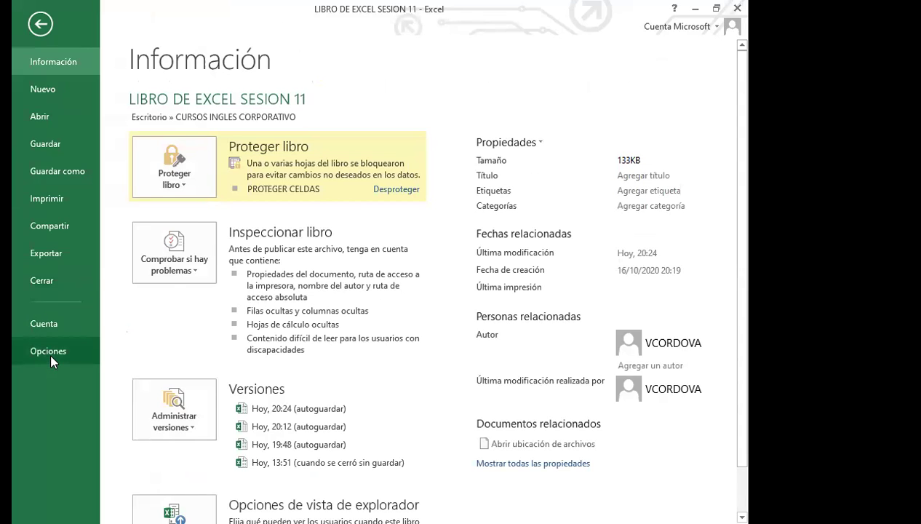
key("Escape")
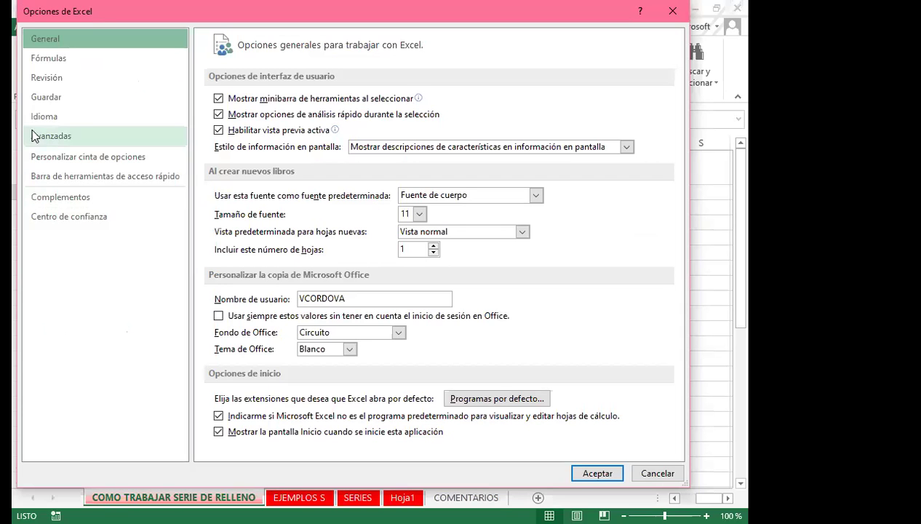
left_click(63, 131)
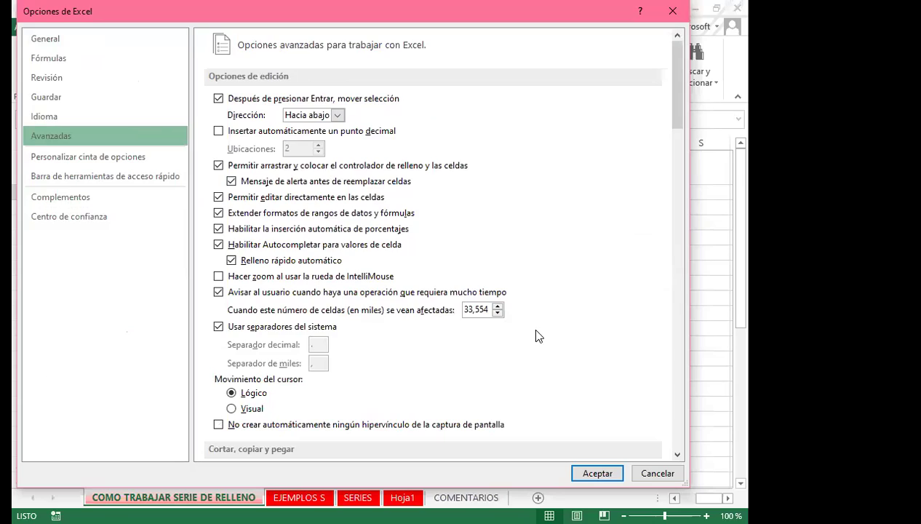
scroll(560, 317, "down", 3)
scroll(560, 317, "down", 20)
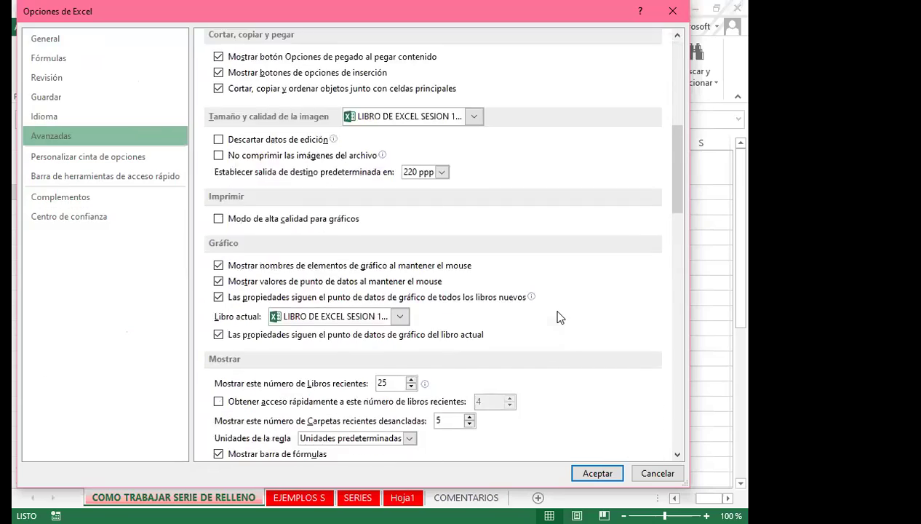
scroll(555, 315, "down", 15)
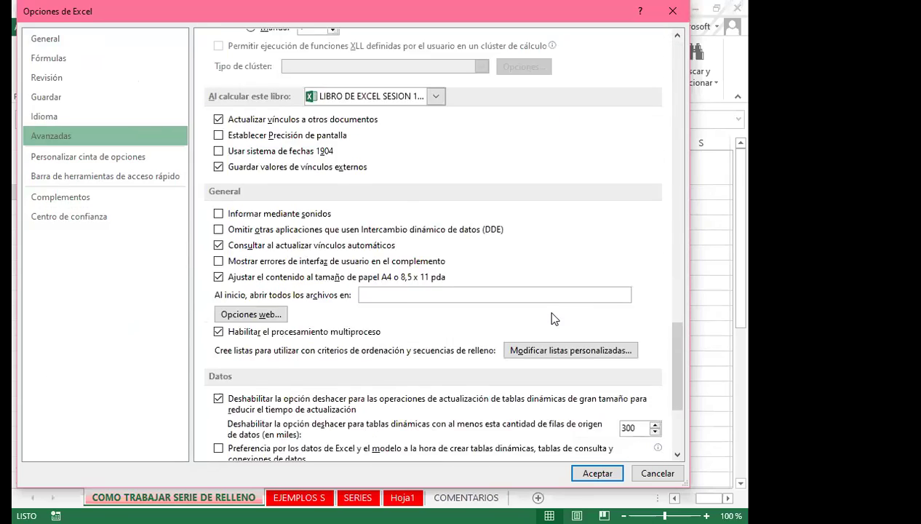
left_click(540, 162)
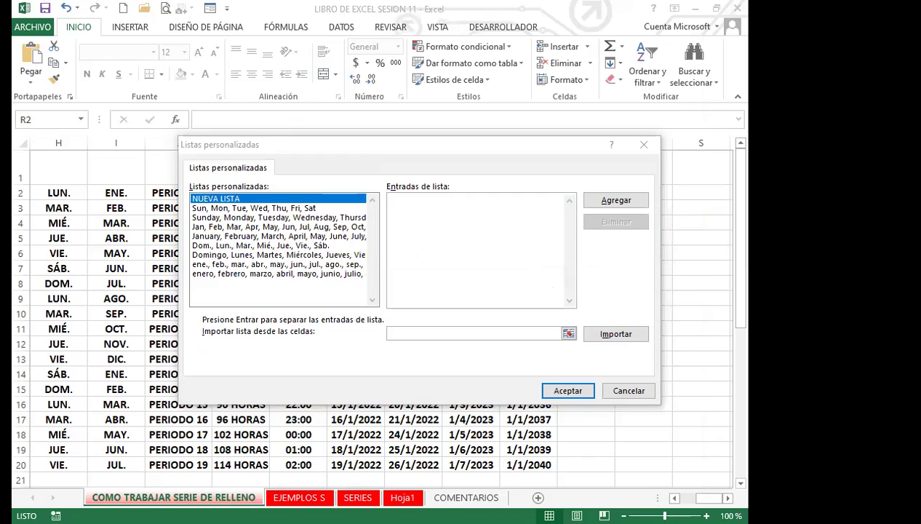
Step: Add a custom list containing the alphabet letters A to Z, including Ñ, accept it and close the Excel options
left_click(399, 222)
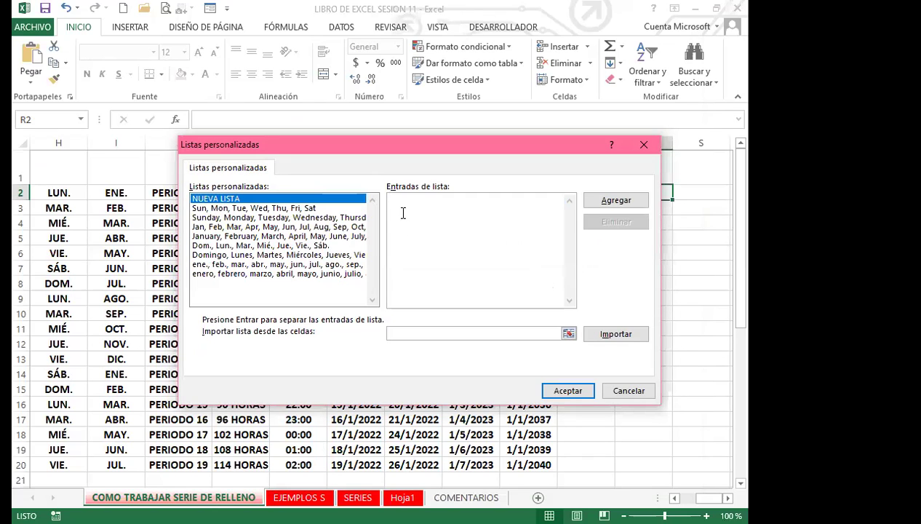
type("A B C D E F G H I J K L M N O P Q R S T U V W X Y Z")
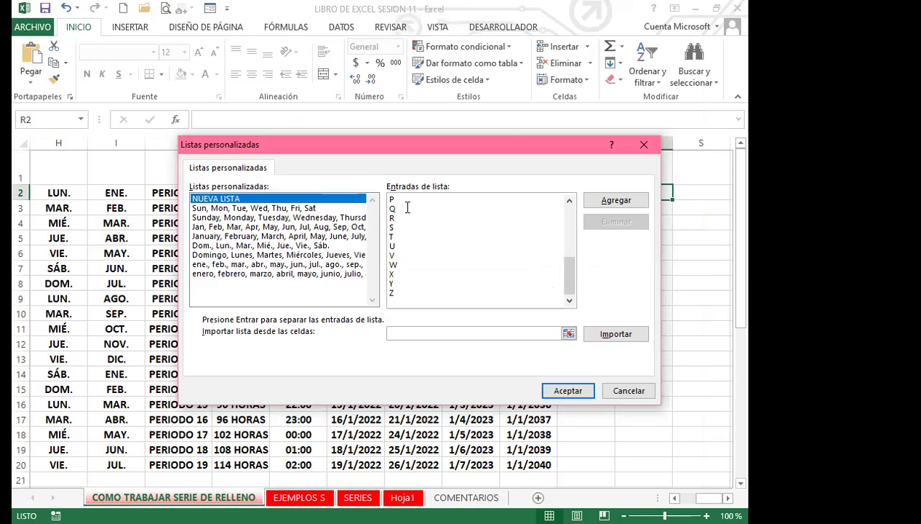
left_click(635, 201)
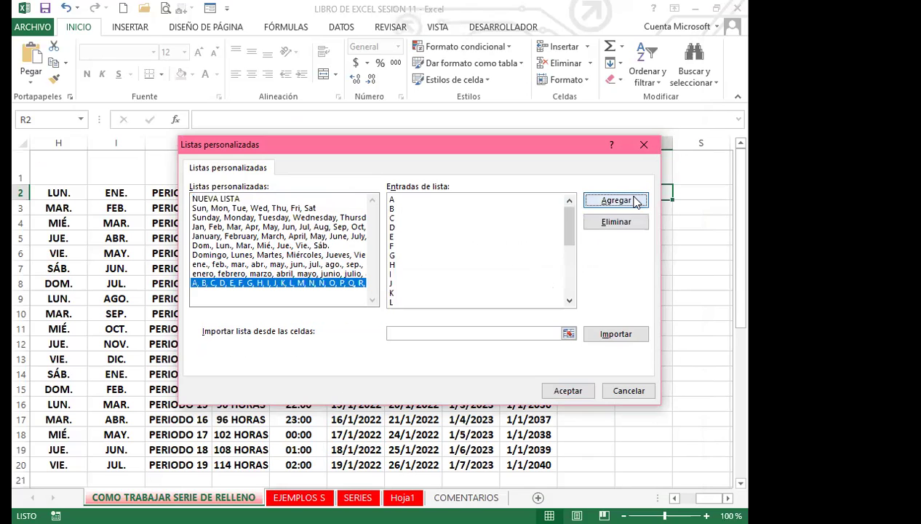
left_click(567, 391)
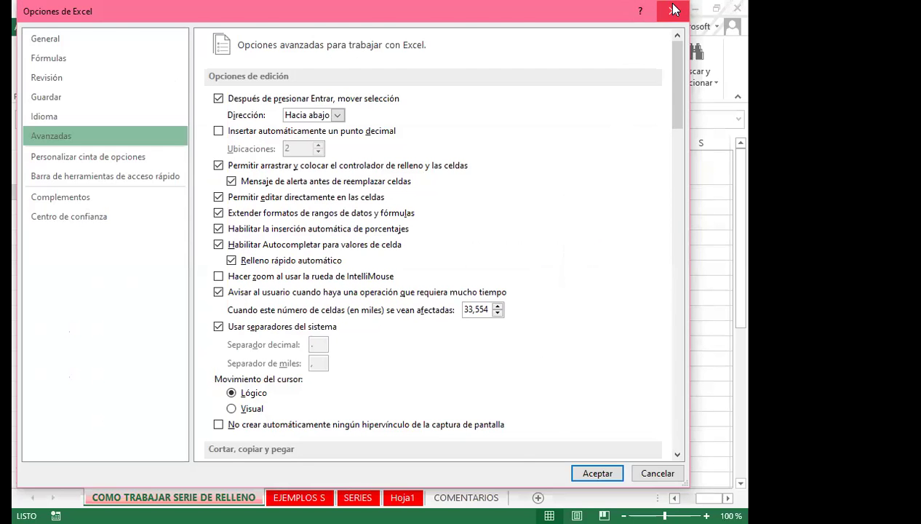
left_click(677, 8)
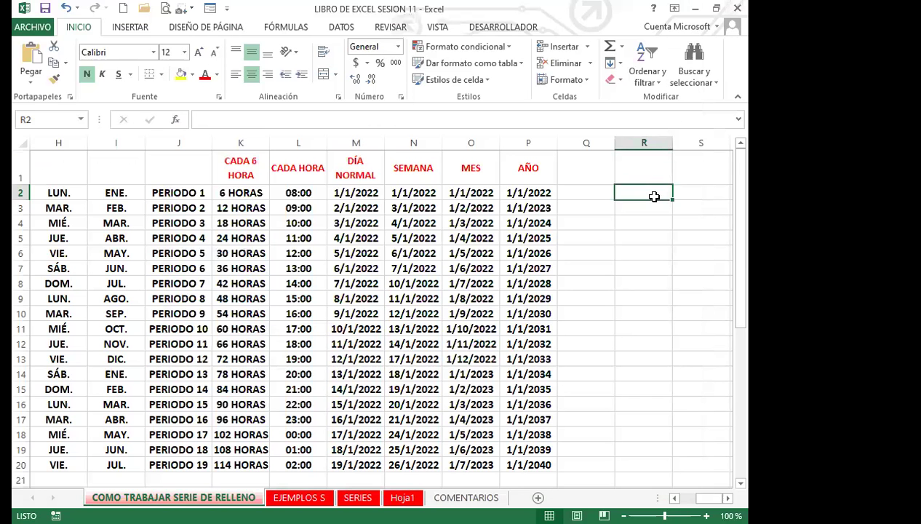
Step: Enter the letter A in R2 and the letter B in R3
type("A")
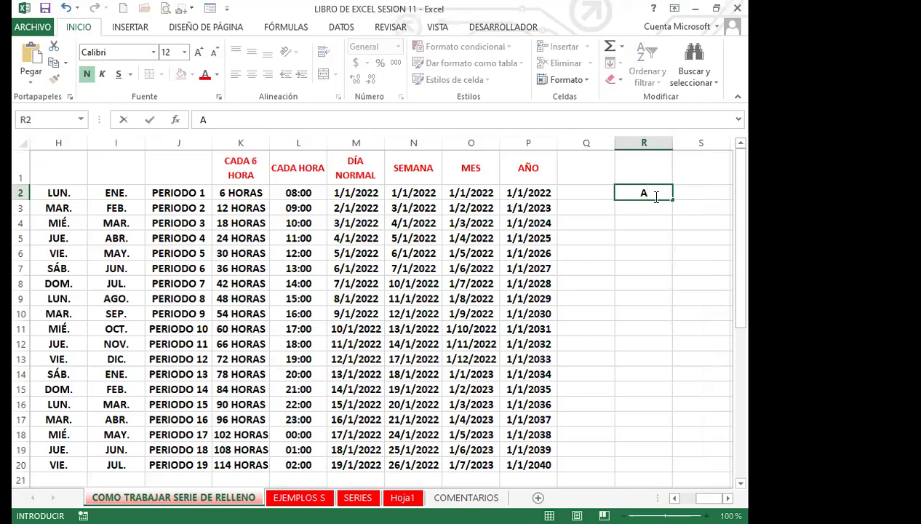
key("Return")
type("B")
key("Return")
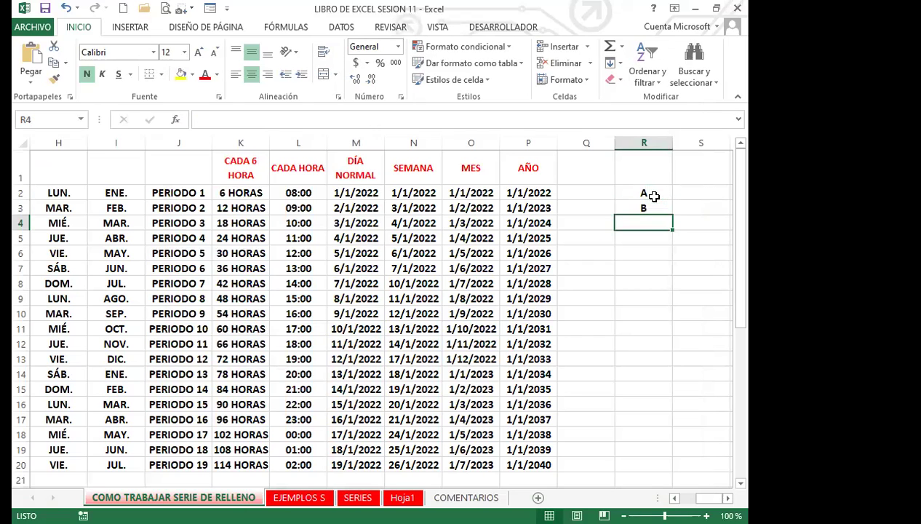
Step: Delete the letter B from R3, keeping only the A in R2
left_click_drag(647, 192, 649, 205)
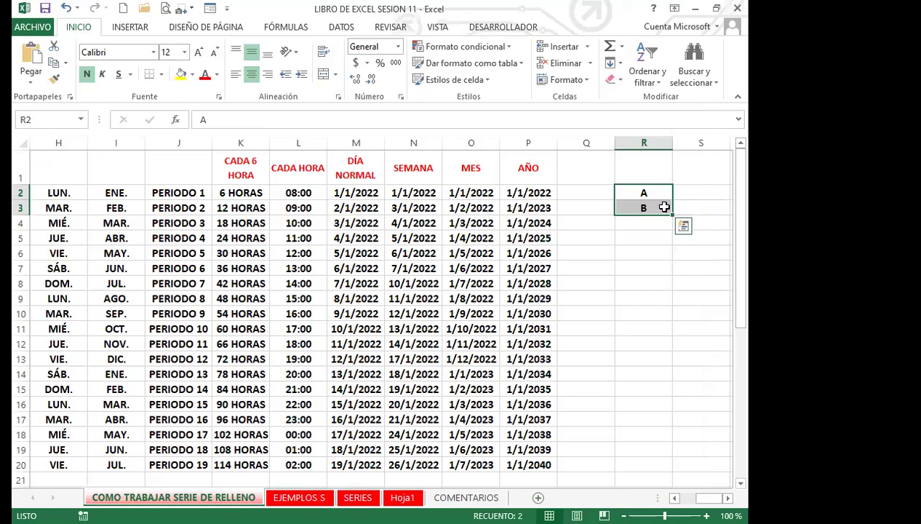
left_click(664, 207)
key("Delete")
Step: Fill the alphabet series from the A in R2 down column R through R29 and clear the entry in R29
left_click(648, 191)
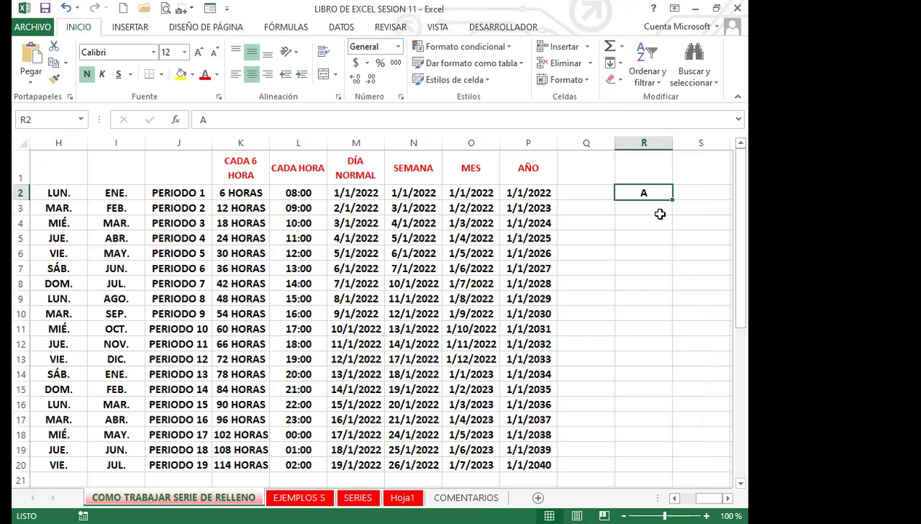
left_click_drag(672, 200, 670, 469)
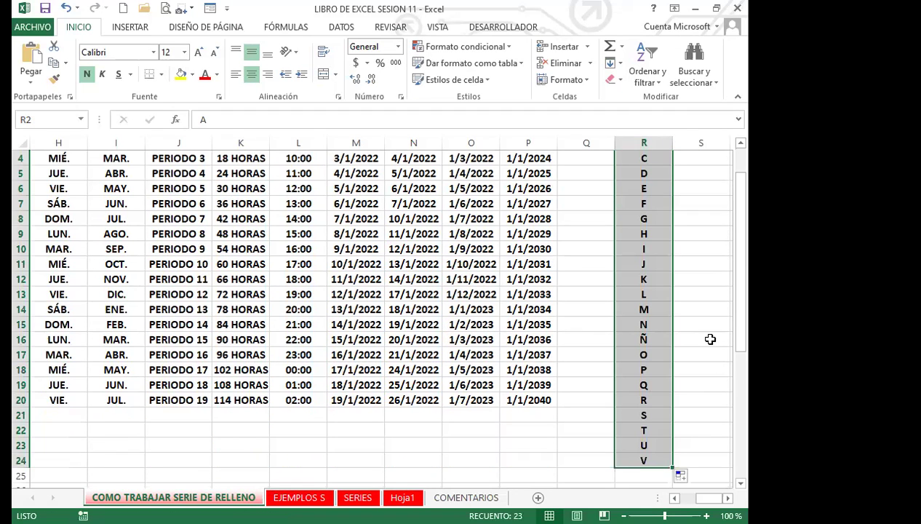
scroll(710, 305, "up", 1)
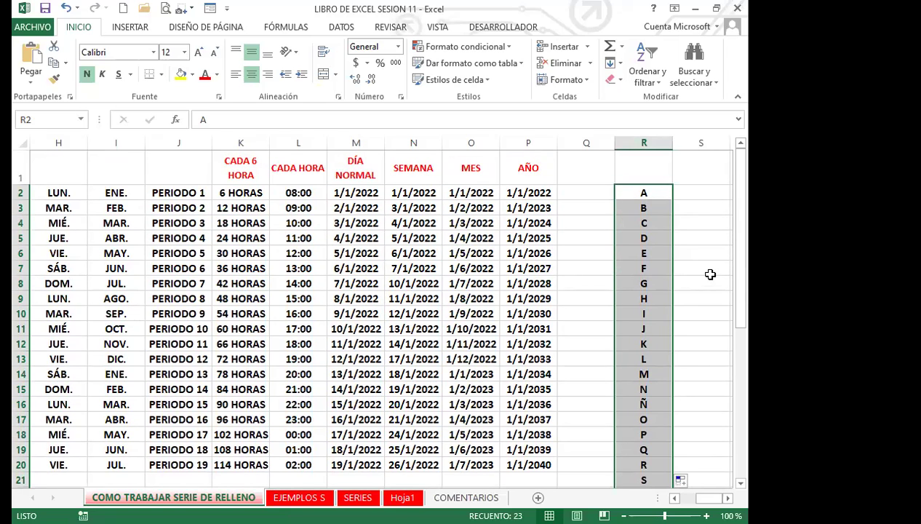
scroll(708, 272, "down", 2)
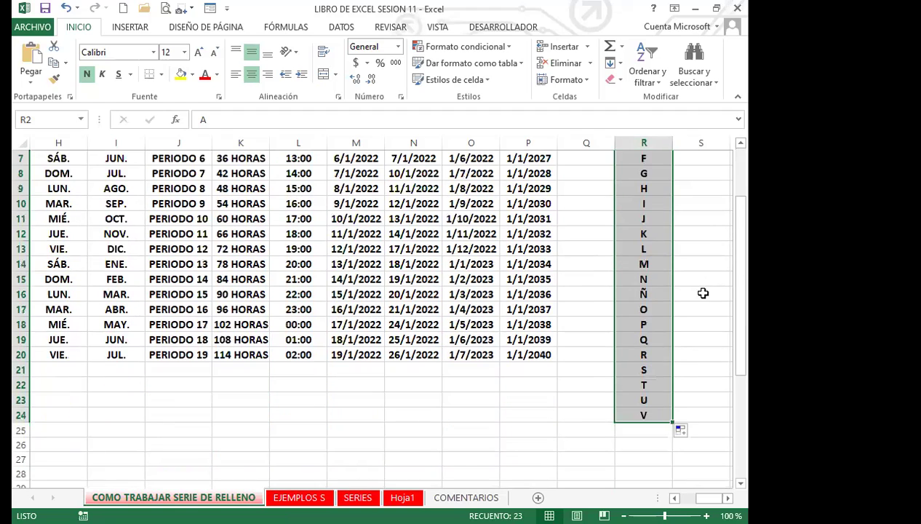
scroll(700, 313, "down", 3)
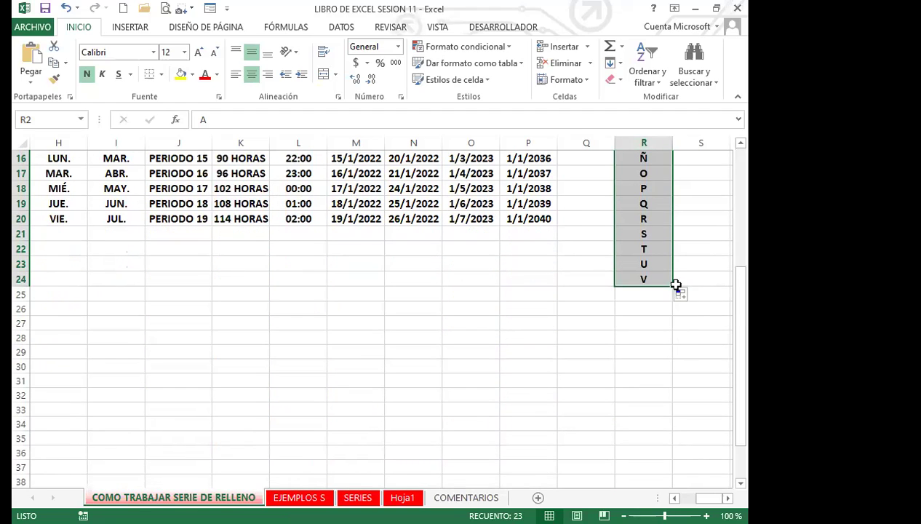
left_click_drag(674, 288, 678, 354)
left_click(664, 354)
key("Delete")
scroll(687, 324, "up", 5)
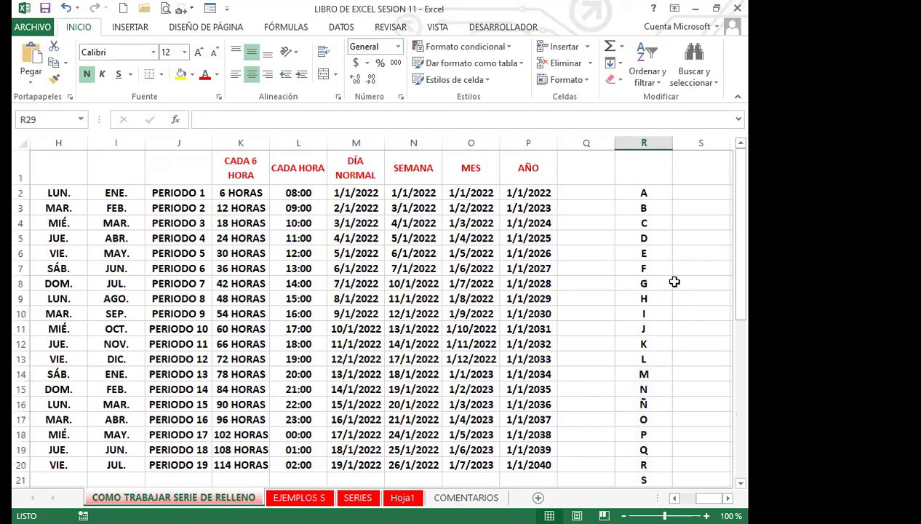
left_click(647, 191)
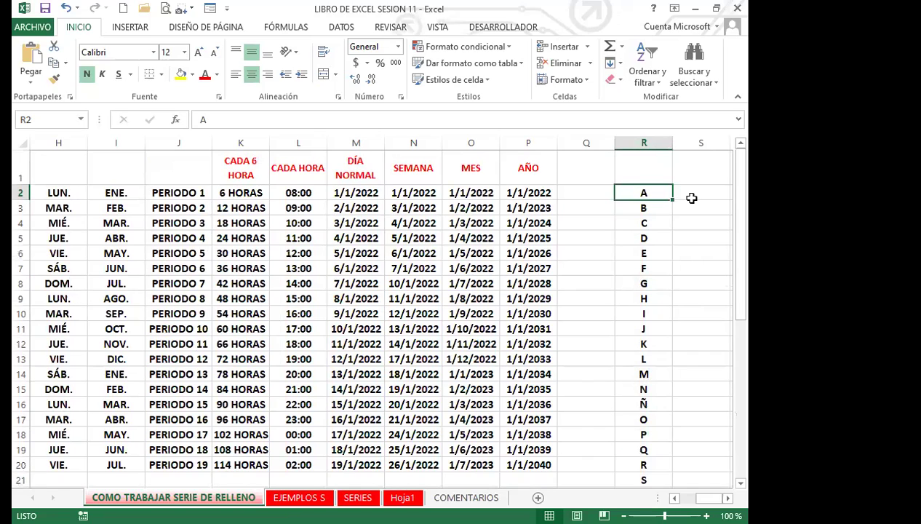
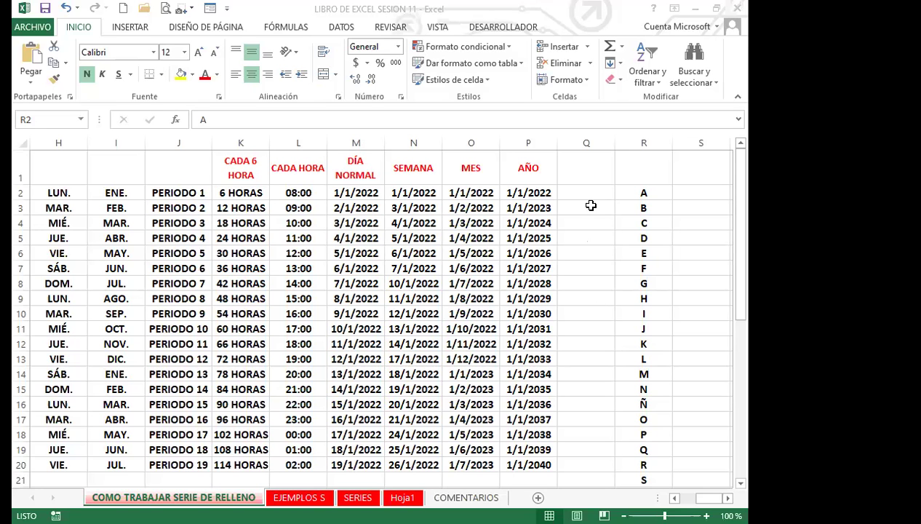
Step: Review the custom lists editor in the General section of Excel's advanced options, and close it without adding a list
left_click(590, 206)
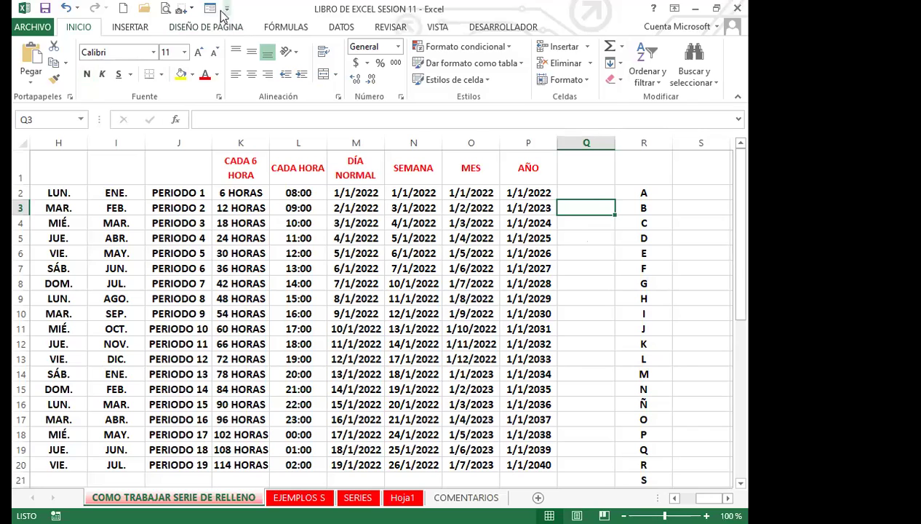
left_click(36, 27)
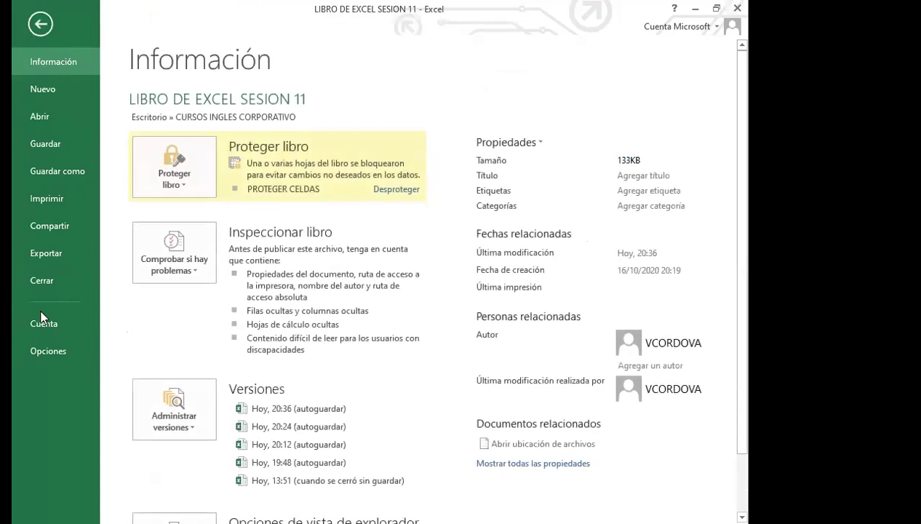
left_click(55, 352)
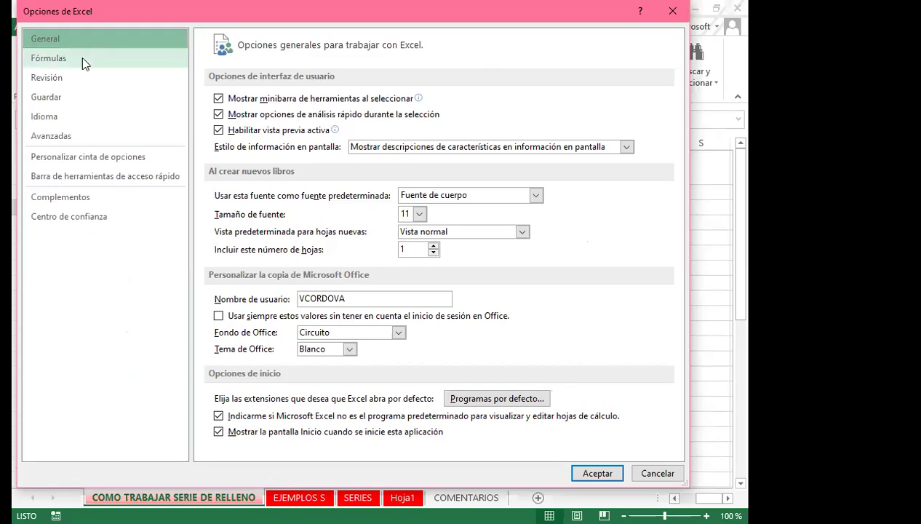
left_click(61, 140)
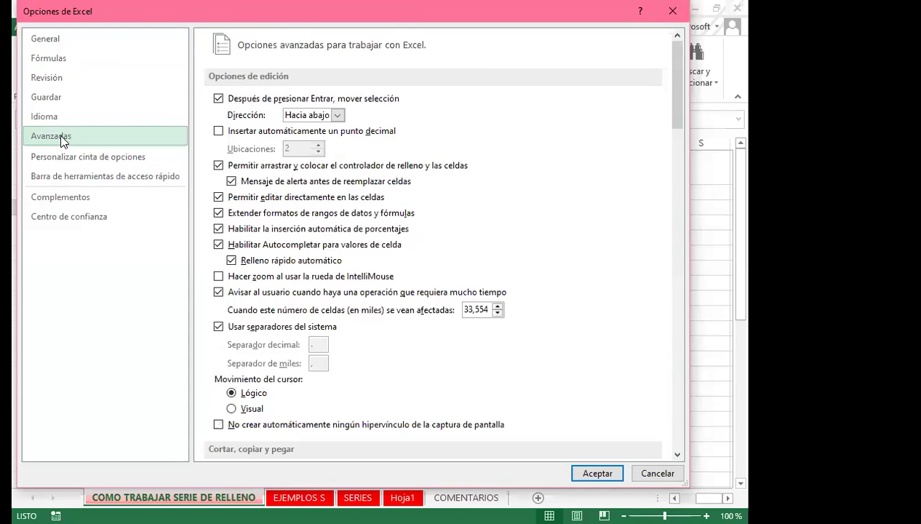
scroll(538, 269, "down", 3)
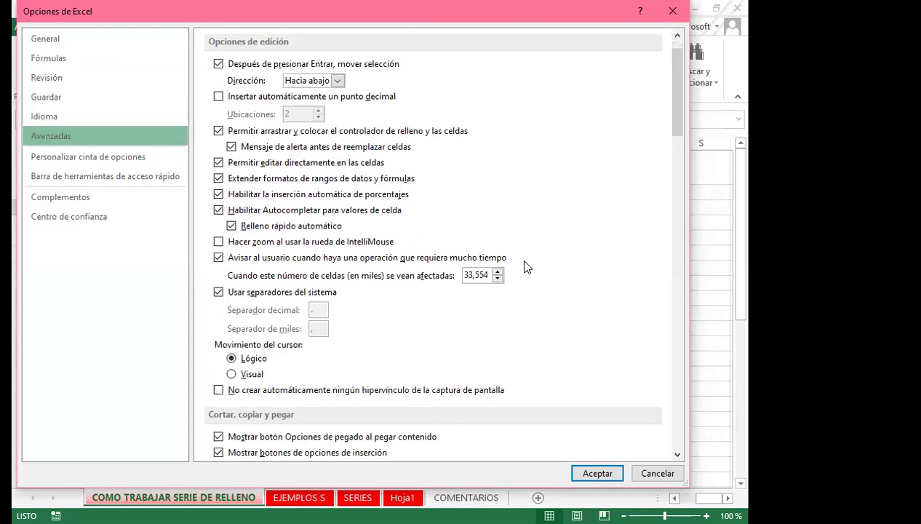
scroll(535, 283, "down", 3)
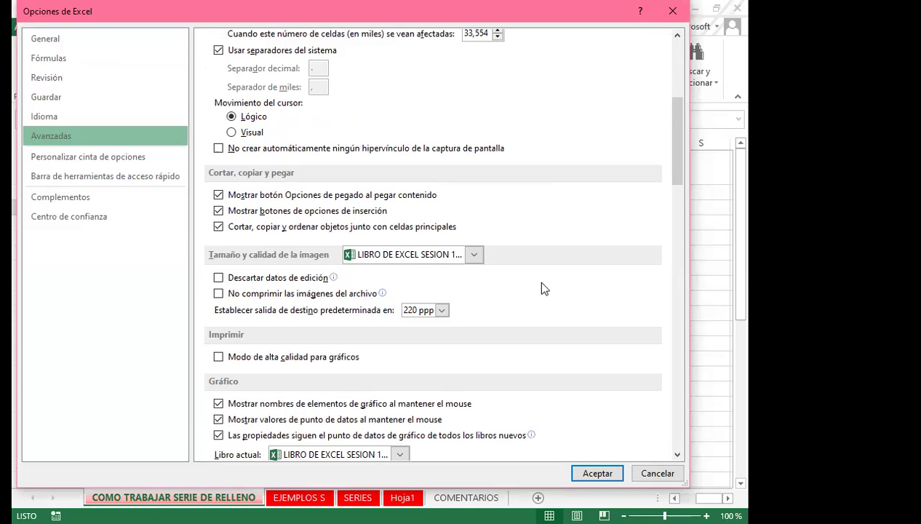
scroll(541, 289, "down", 10)
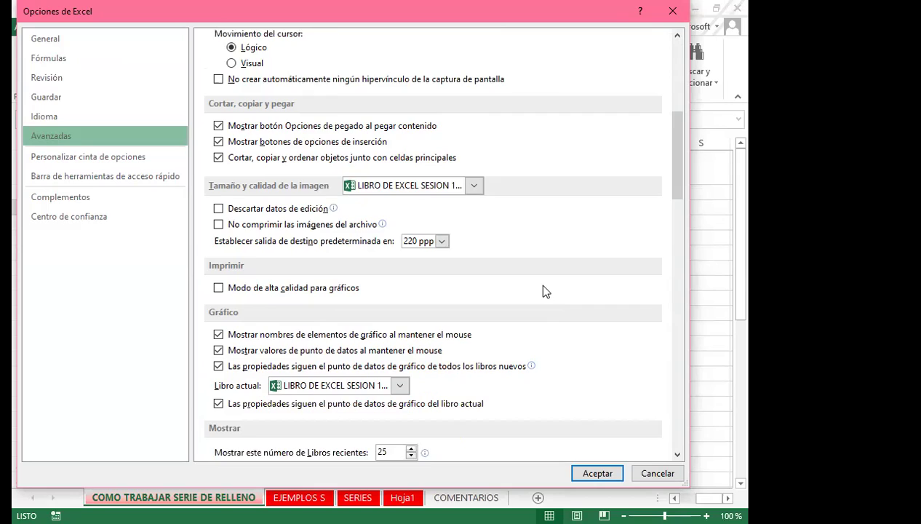
scroll(541, 316, "down", 10)
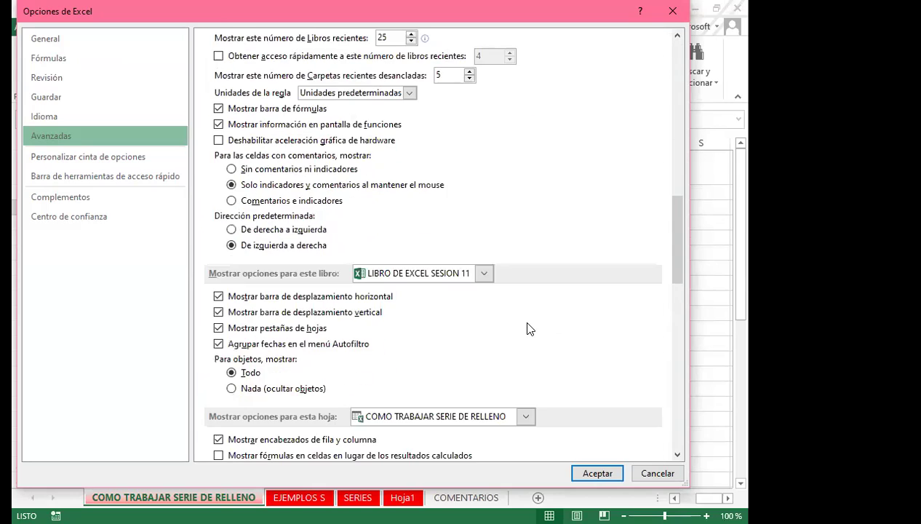
scroll(528, 329, "down", 10)
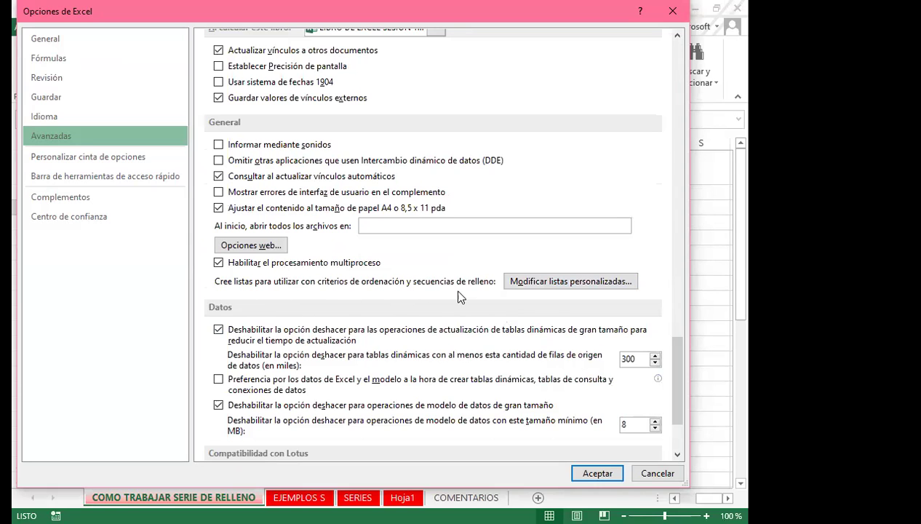
left_click(571, 287)
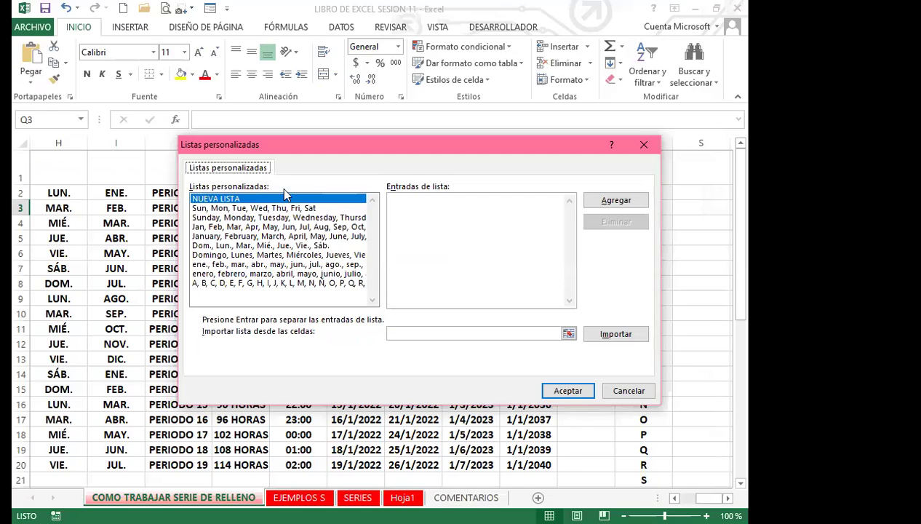
left_click(415, 206)
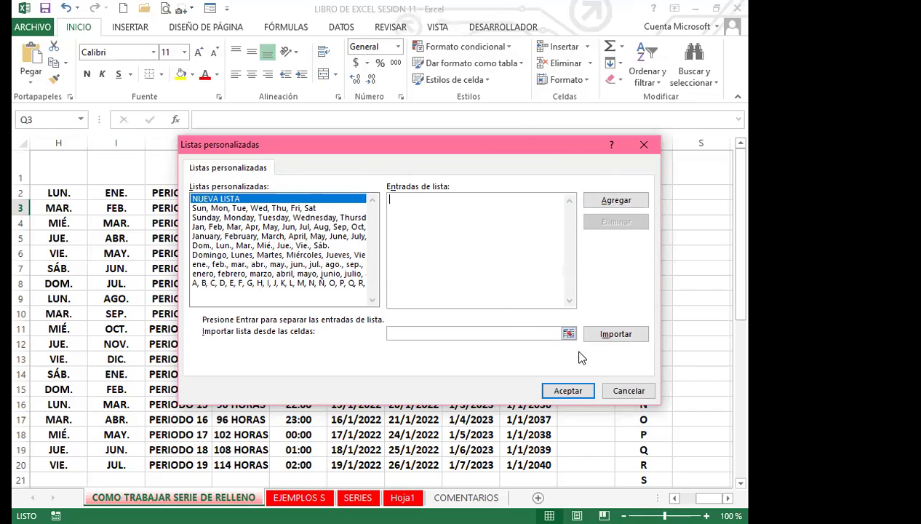
left_click(627, 397)
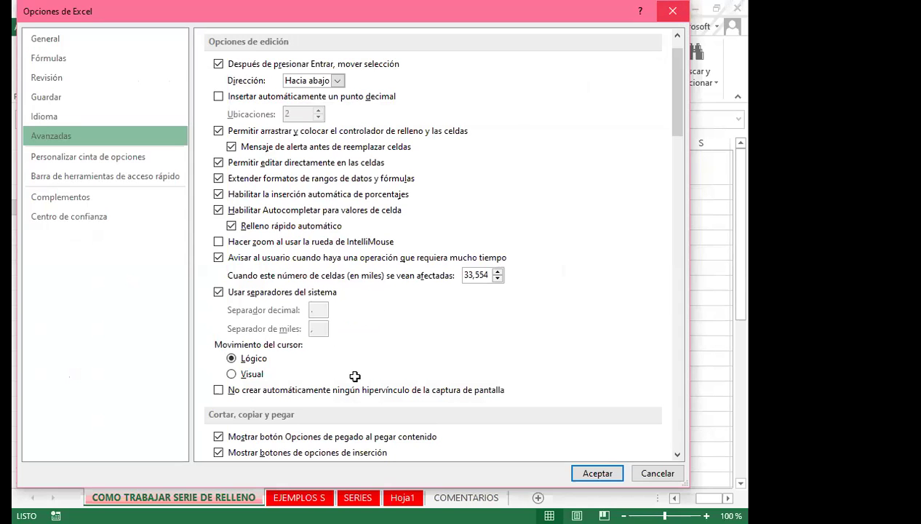
left_click(598, 473)
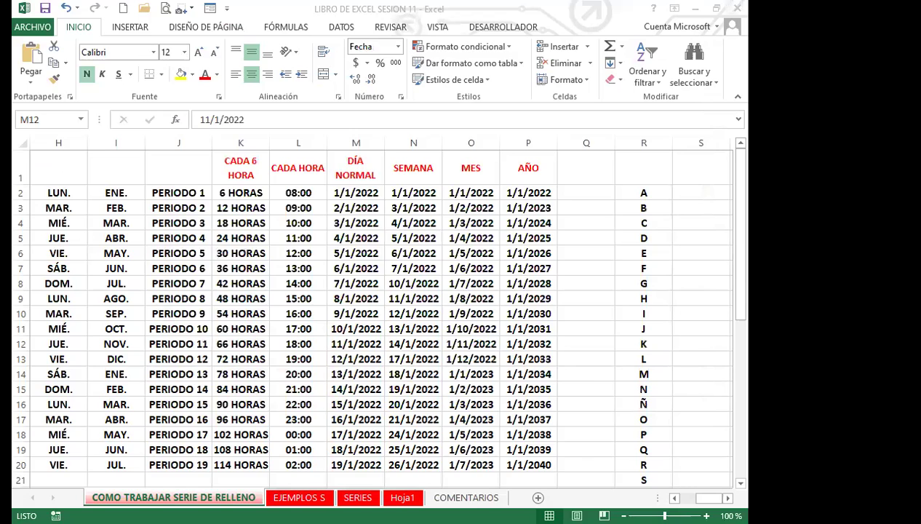
Step: Go to the Hoja1 sheet and select cell B3, which contains NORTE
left_click(357, 497)
left_click(305, 487)
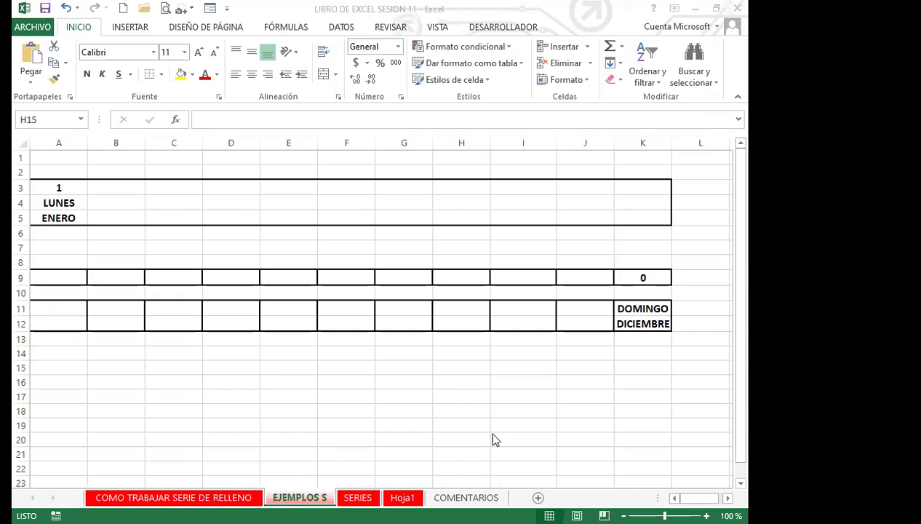
left_click(402, 497)
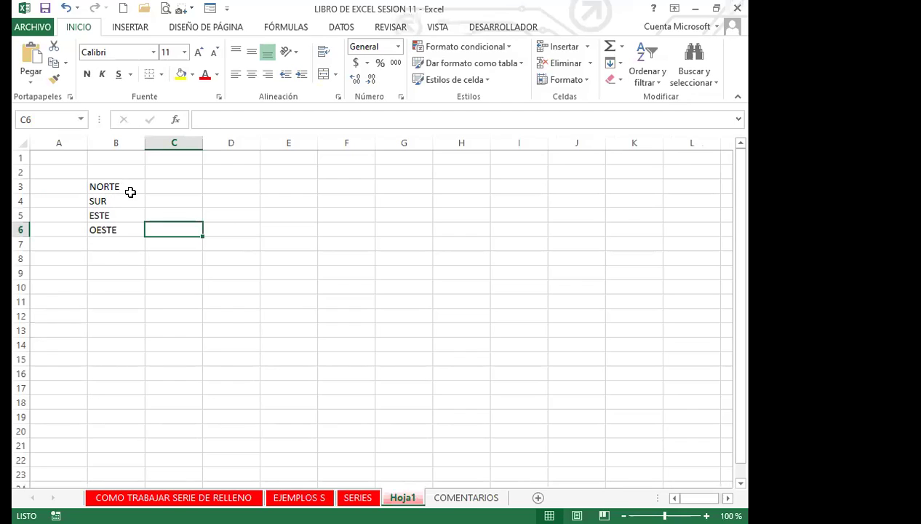
left_click(130, 192)
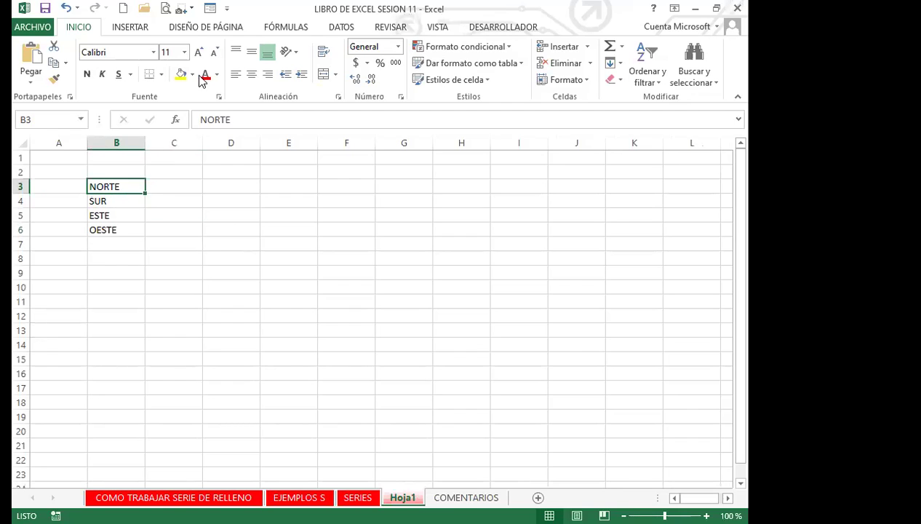
Step: Open the custom lists editor from the General section of the advanced options while Hoja1 is the active sheet
left_click(227, 8)
left_click(273, 251)
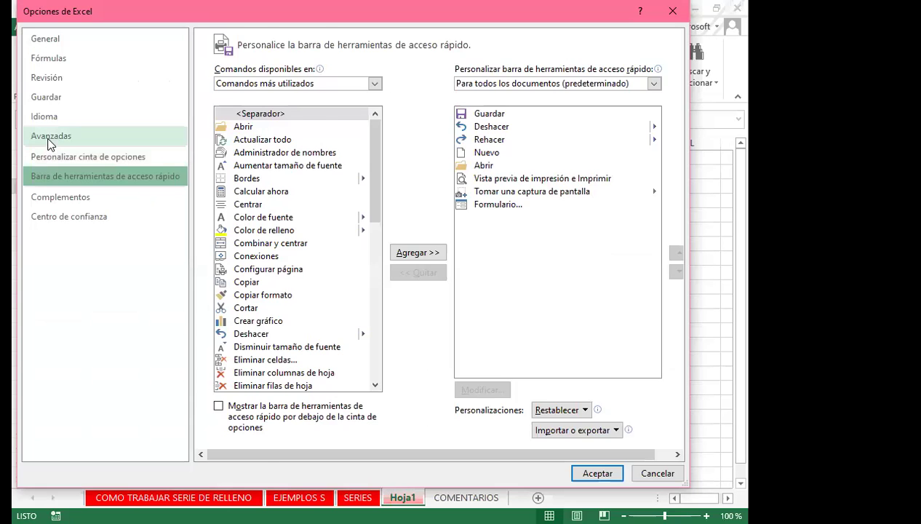
left_click(35, 135)
scroll(509, 291, "down", 4)
scroll(554, 335, "down", 15)
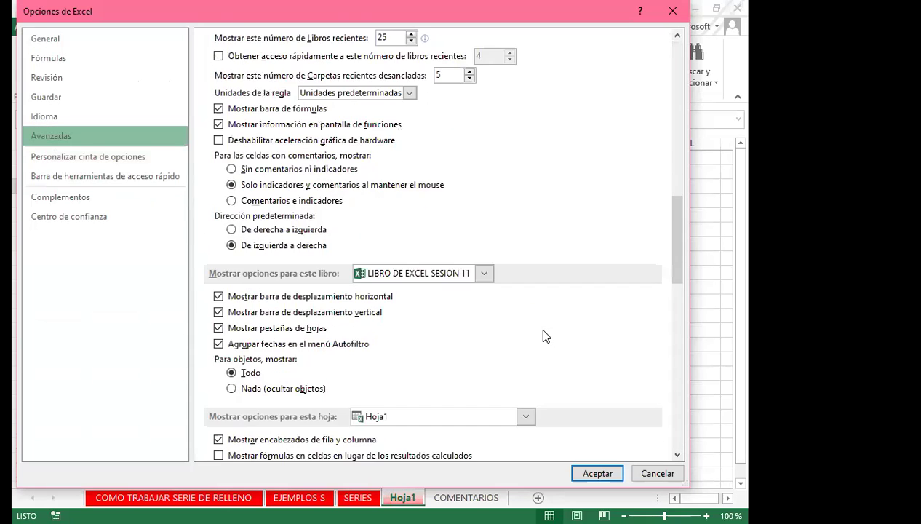
scroll(528, 335, "down", 14)
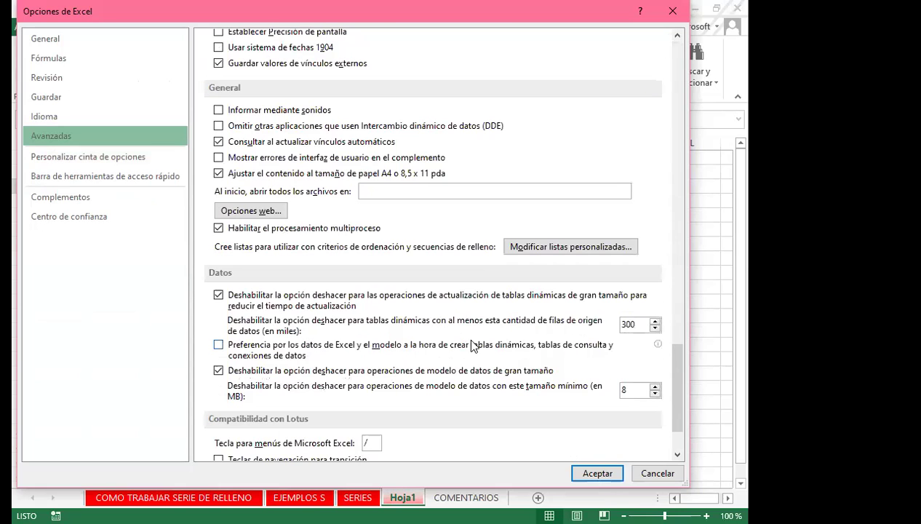
left_click(508, 247)
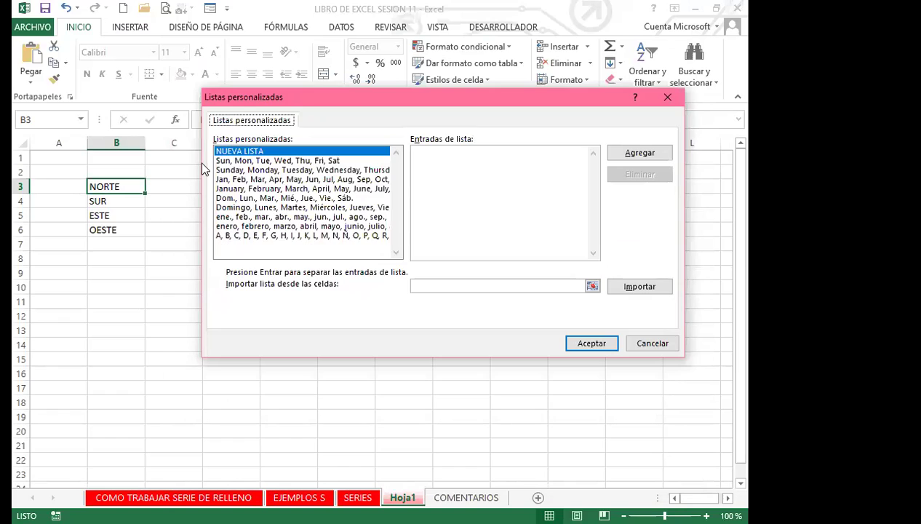
Step: Import B3:B6 as a custom list with NORTE, SUR, ESTE and OESTE, accept it and close the Excel options
left_click(483, 285)
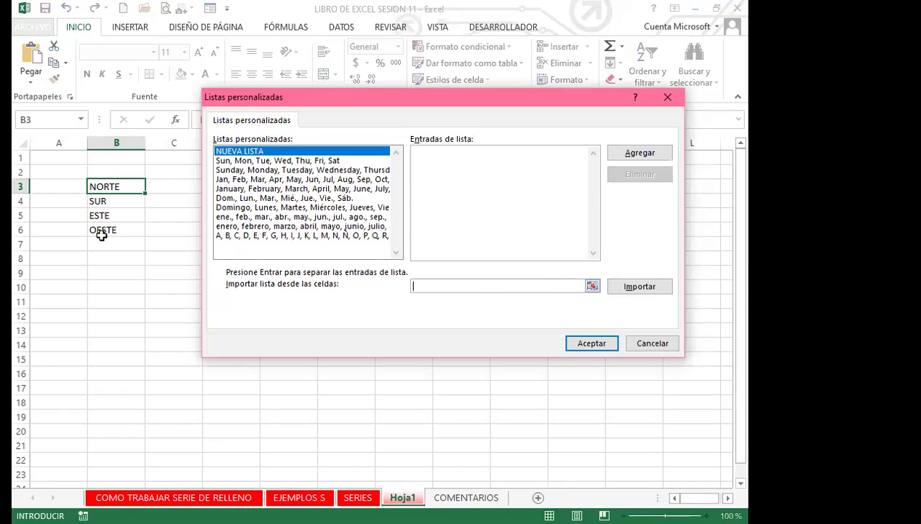
left_click(116, 186)
left_click_drag(116, 186, 117, 230)
left_click(639, 286)
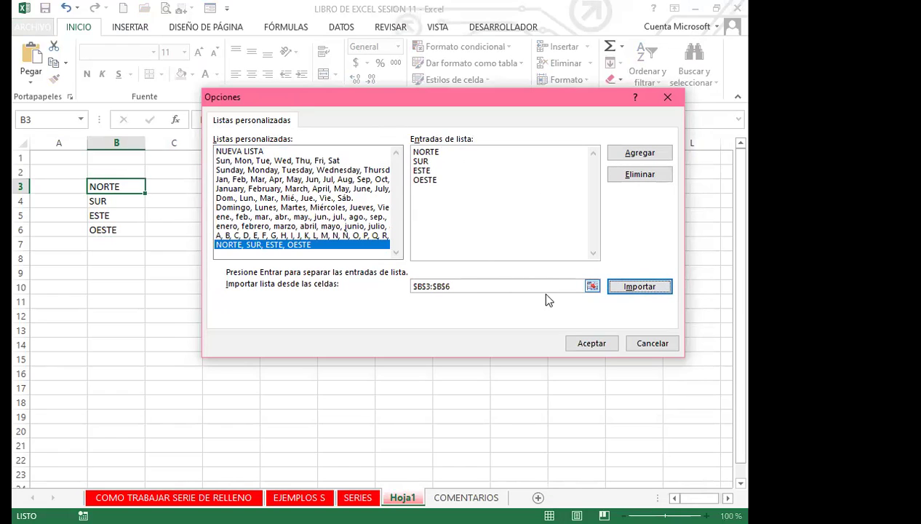
left_click(592, 343)
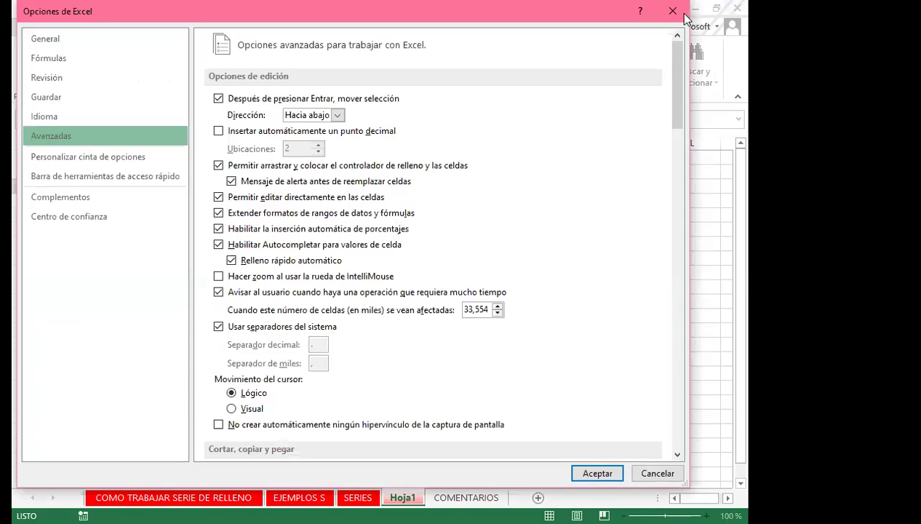
left_click(670, 11)
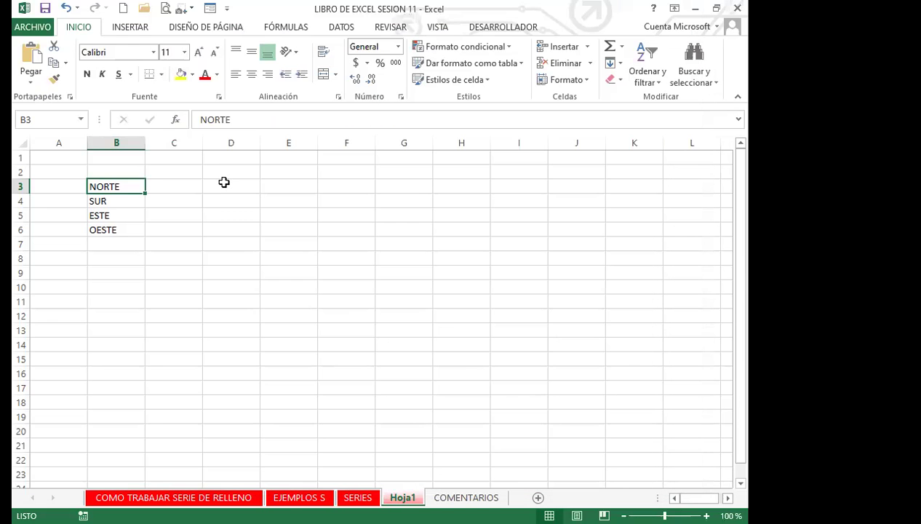
Step: Enter NORTE in D3 of Hoja1 and fill the compass series down to D6
left_click(223, 184)
type("NORTE")
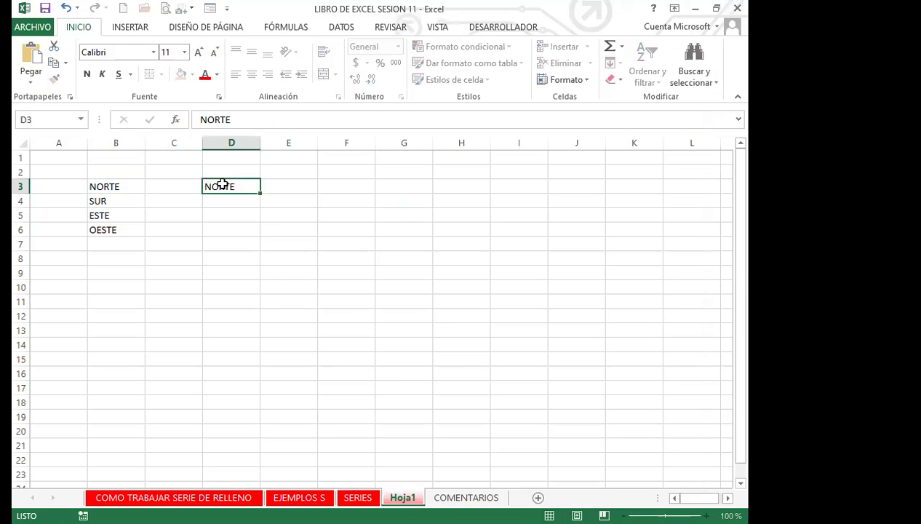
key("Return")
left_click(222, 184)
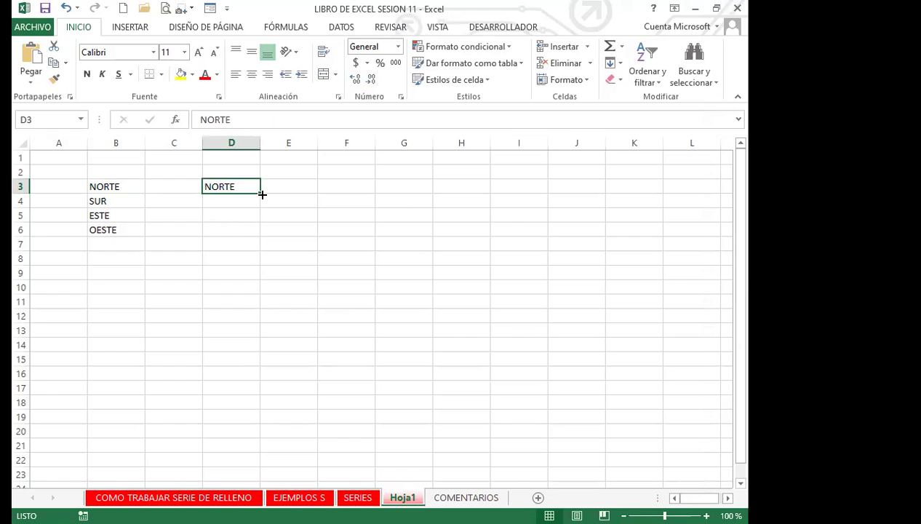
left_click_drag(259, 191, 259, 192)
left_click_drag(261, 193, 262, 236)
Step: Enter SUR in E3 and fill the compass series down to E7
left_click(281, 186)
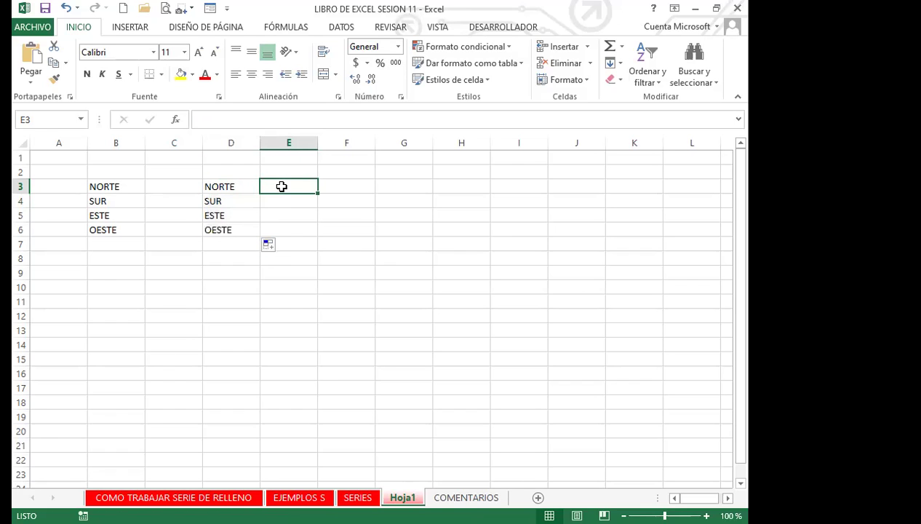
type("UR")
left_click(264, 187)
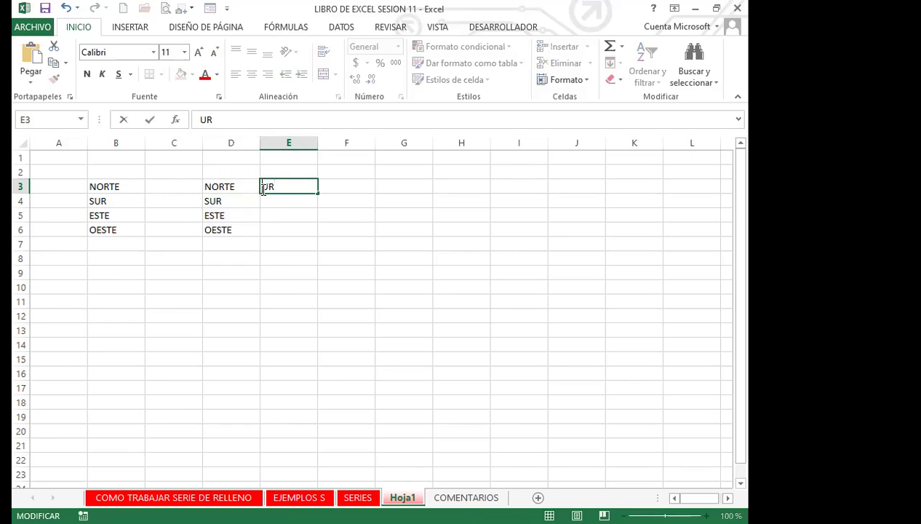
type("S")
key("Return")
left_click(305, 190)
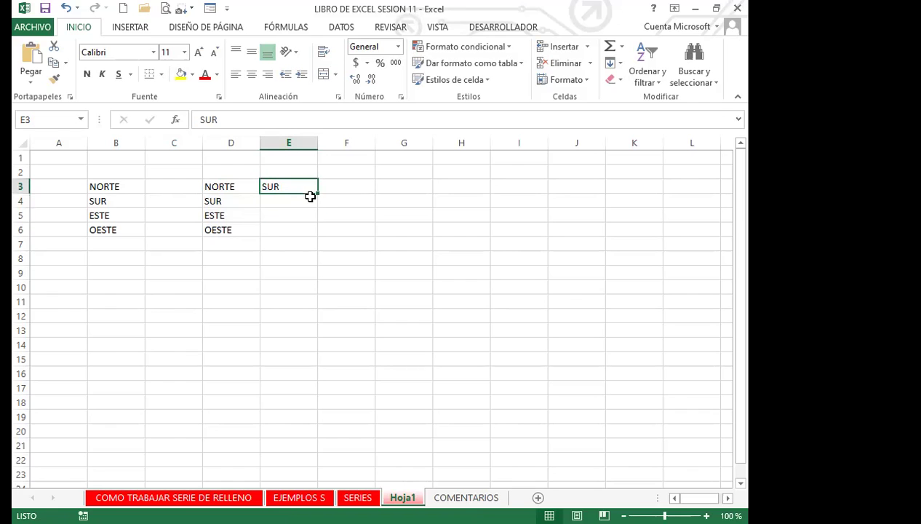
left_click_drag(317, 195, 318, 250)
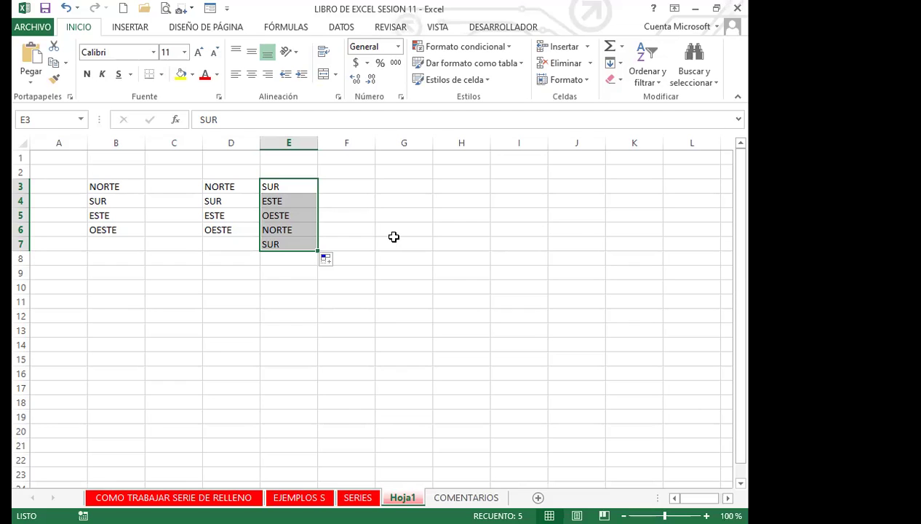
left_click(436, 286)
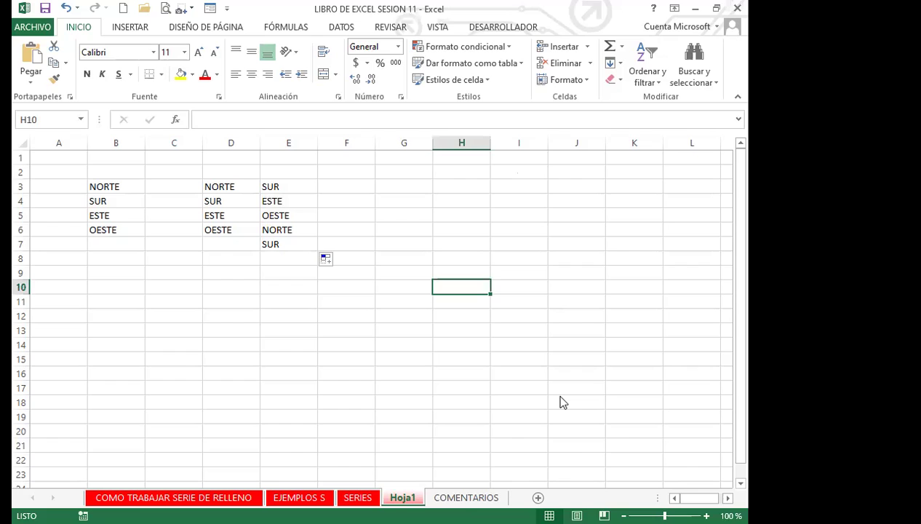
Step: Go to the COMO TRABAJAR SERIE DE RELLENO sheet and copy the abbreviated months in I2:I20
left_click(357, 497)
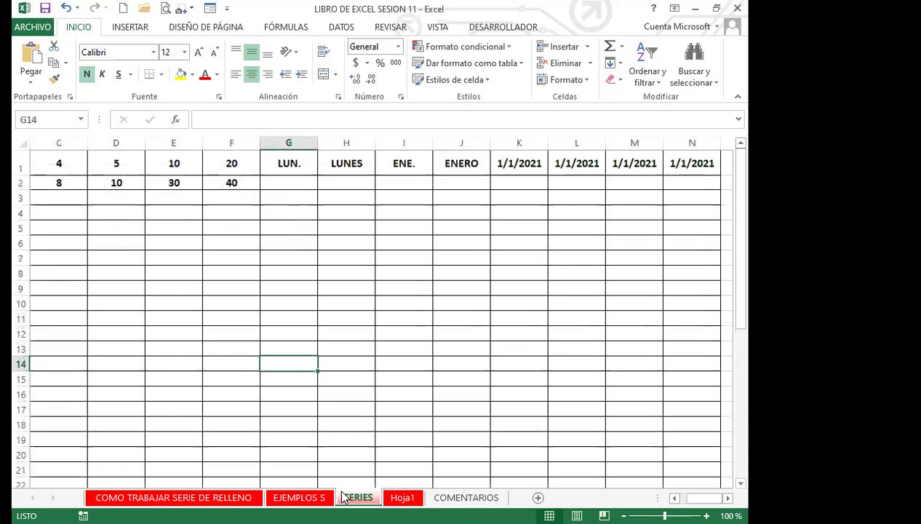
left_click(299, 497)
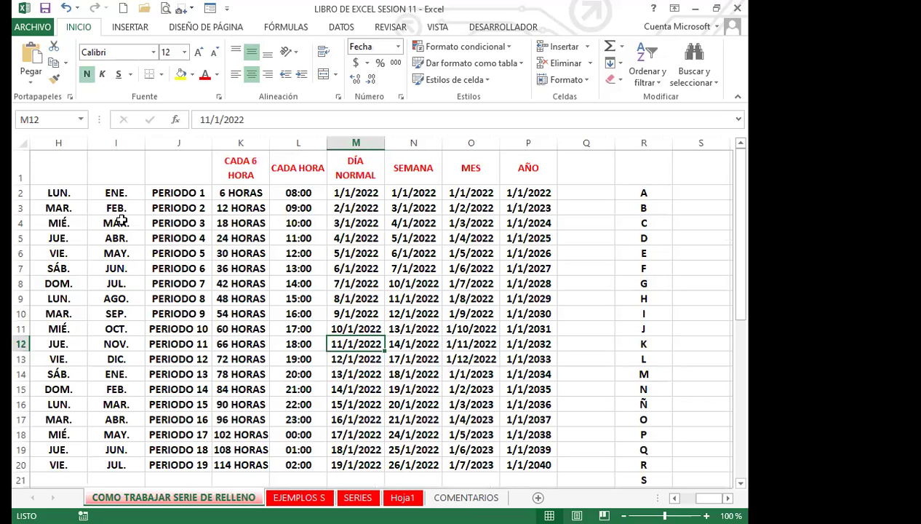
left_click_drag(122, 192, 178, 482)
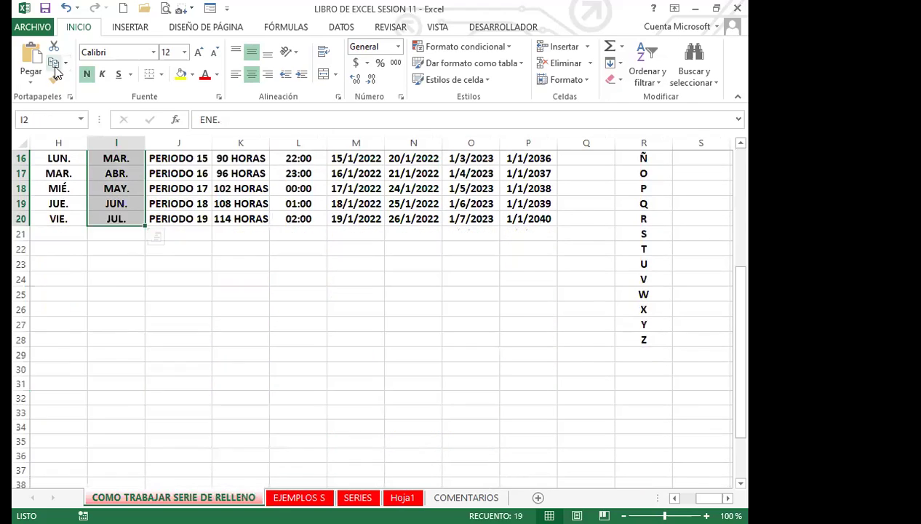
left_click(54, 70)
scroll(67, 280, "up", 5)
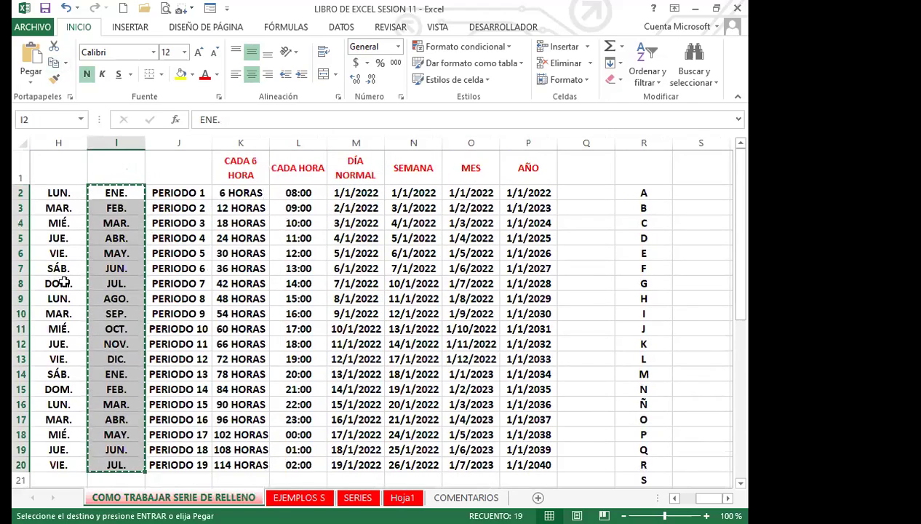
Step: Paste the copied months transposed along row 29 starting at H29, and go to the EJEMPLOS S sheet
scroll(66, 291, "down", 4)
left_click(59, 399)
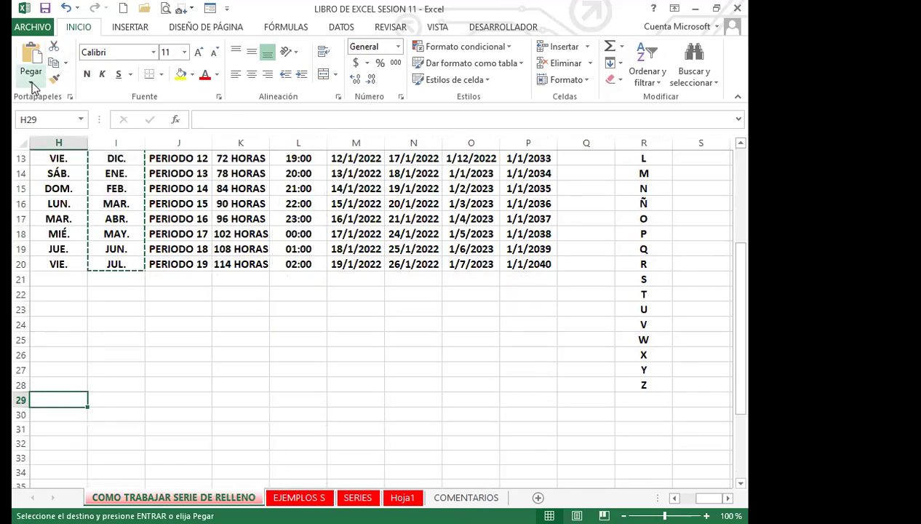
left_click(30, 86)
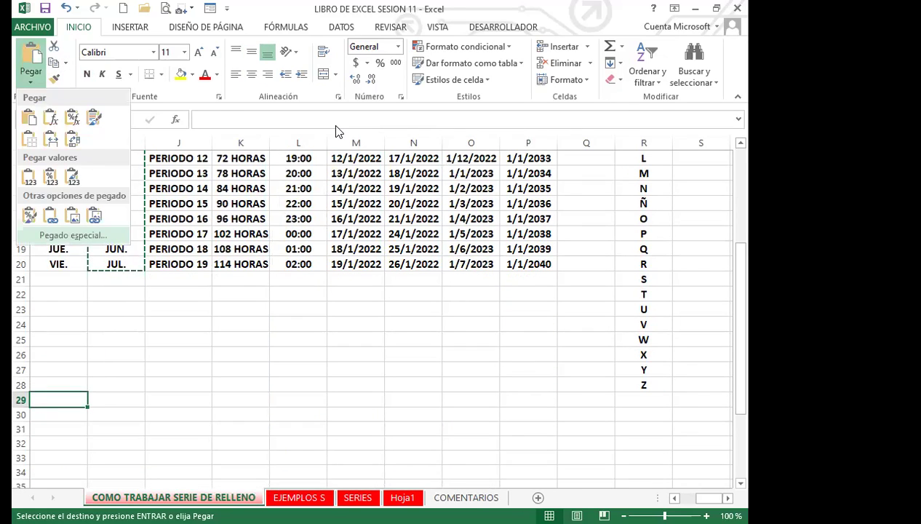
left_click(63, 234)
left_click(454, 300)
left_click(554, 325)
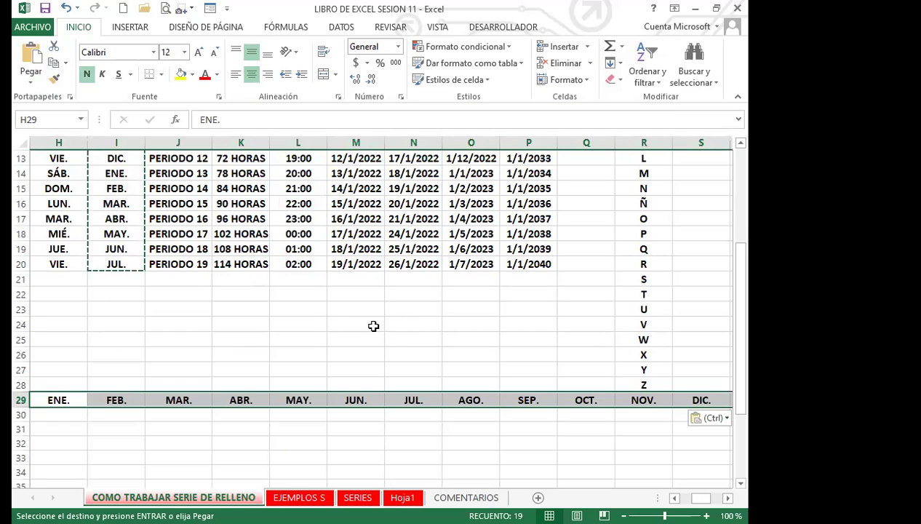
left_click(372, 326)
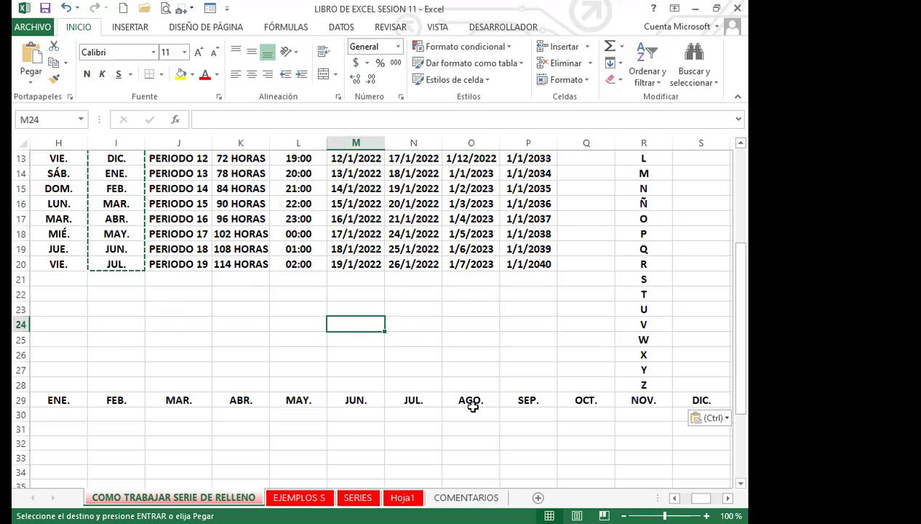
left_click(357, 497)
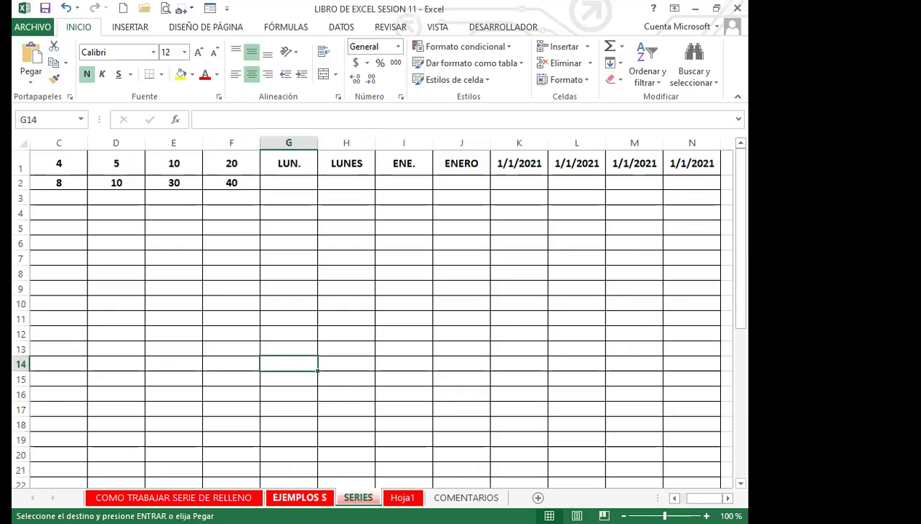
left_click(299, 498)
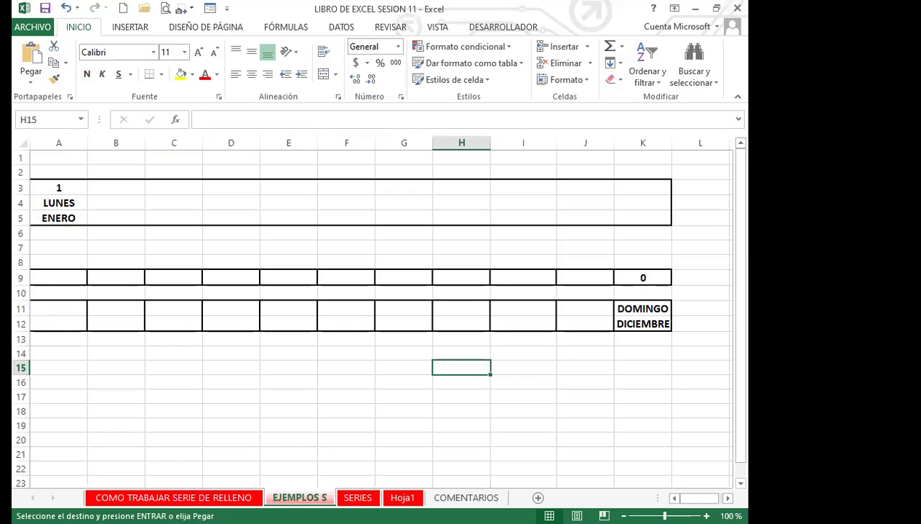
Step: Try the Serie de relleno option from the 1 in A3 across to K3, and undo the fill
left_click(70, 189)
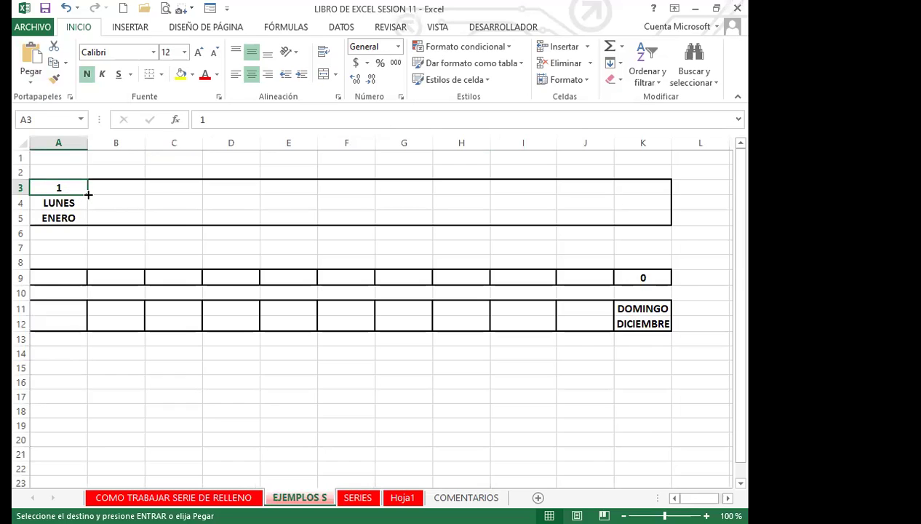
left_click_drag(87, 198, 505, 188)
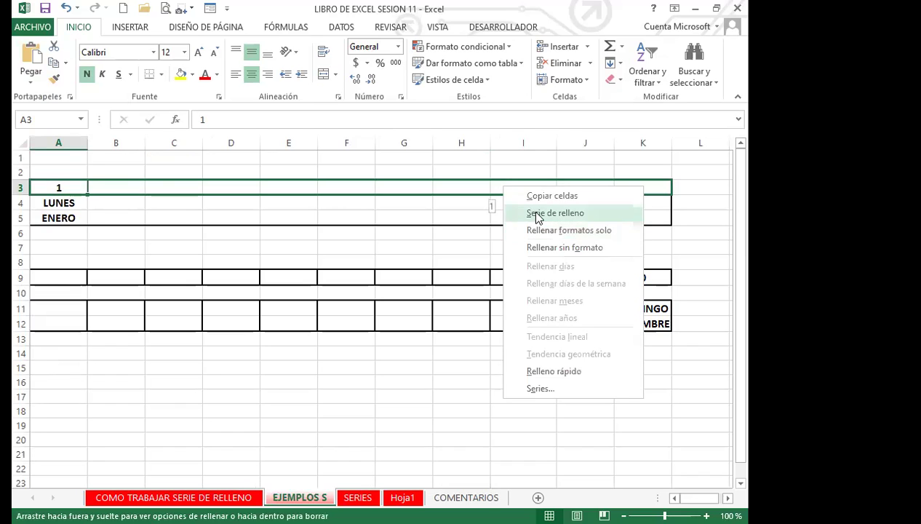
left_click(554, 212)
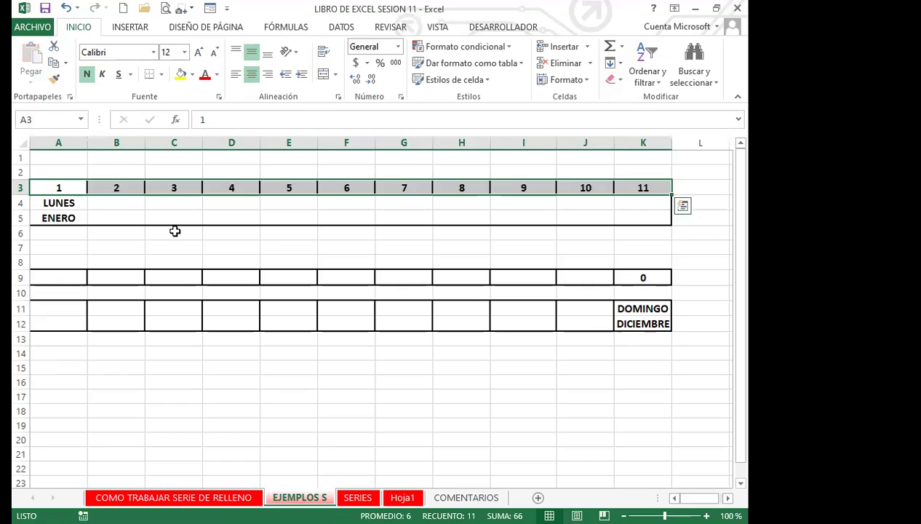
key("ctrl+z")
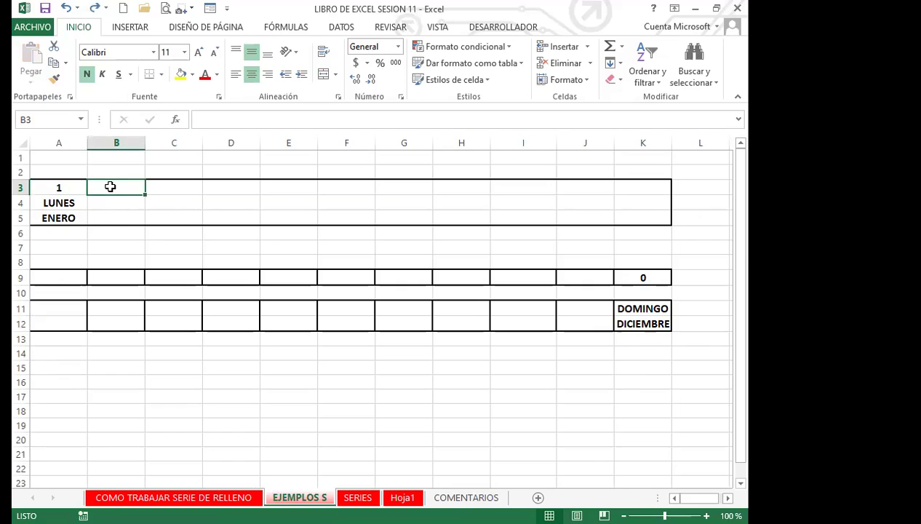
Step: Enter a red 2 in B3 and extend the A3:B3 number series with its alternating colours across to K3
type("2")
key("ctrl+Return")
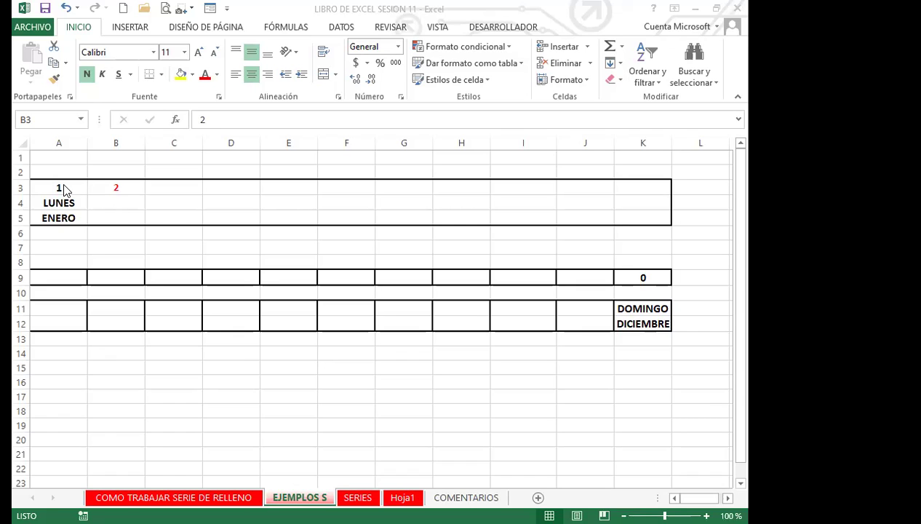
left_click_drag(76, 182, 732, 195)
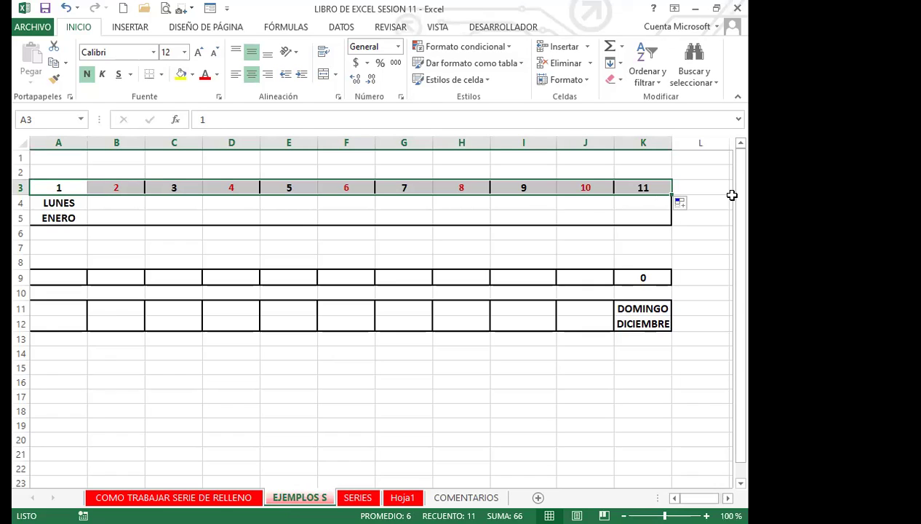
Step: Enter MARTES in B4 and MIÉRCOLES in C4
left_click(123, 205)
type("MARTES")
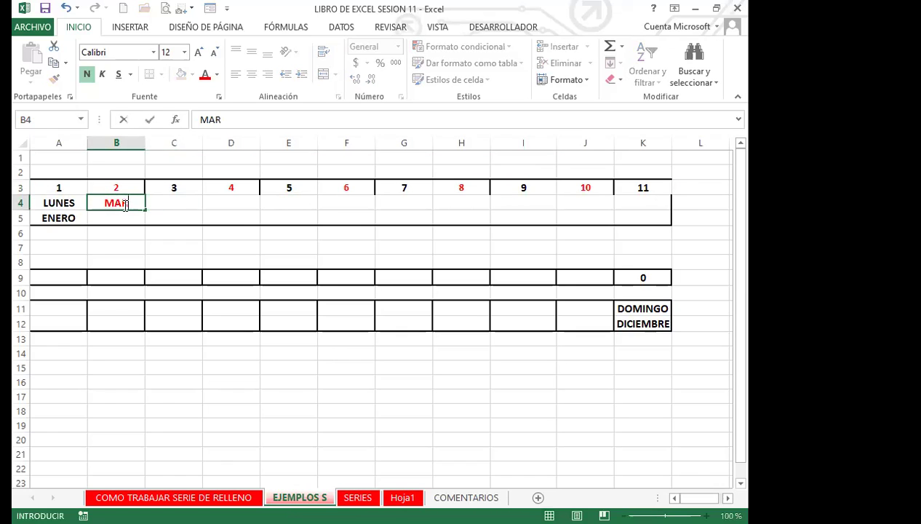
left_click(175, 204)
type("MIÉRCOLES")
key("Return")
left_click(174, 205)
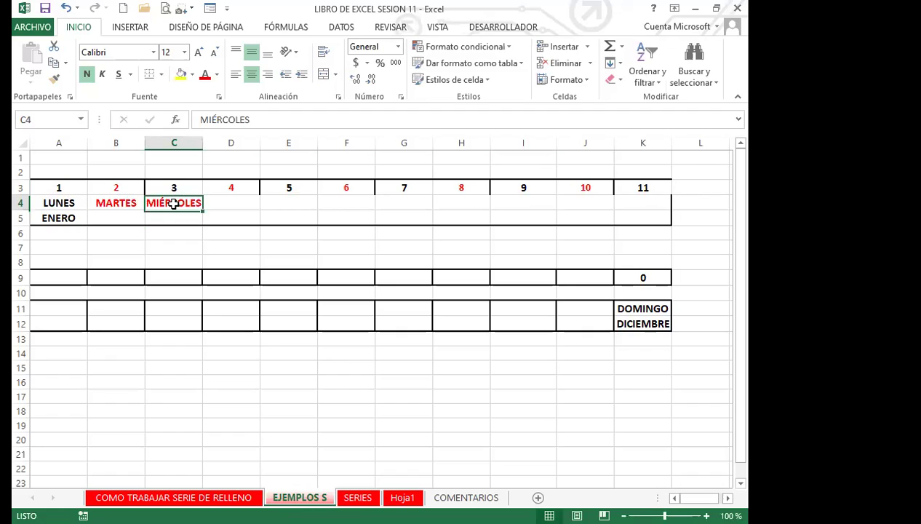
Step: Give MIÉRCOLES in C4 a dark font colour, try filling A4:C4 across to K4, and undo the fill
left_click(216, 74)
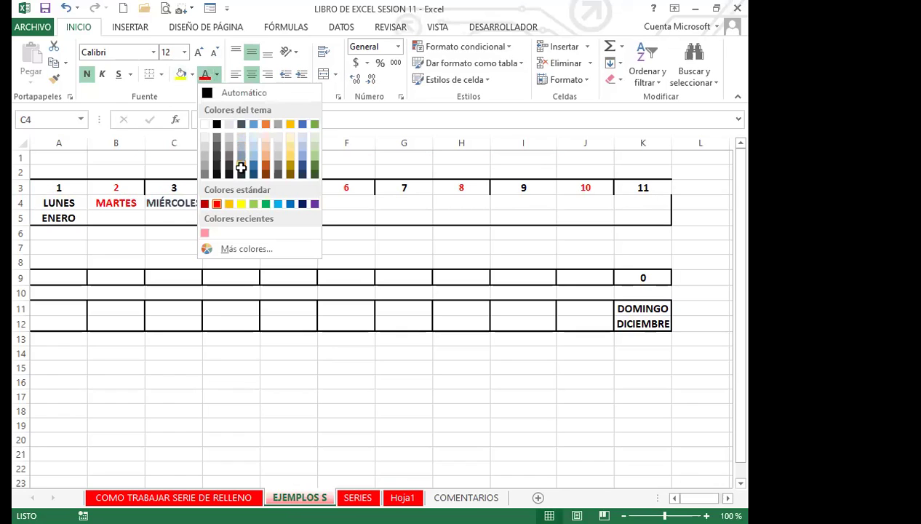
left_click(150, 230)
left_click_drag(57, 198, 188, 204)
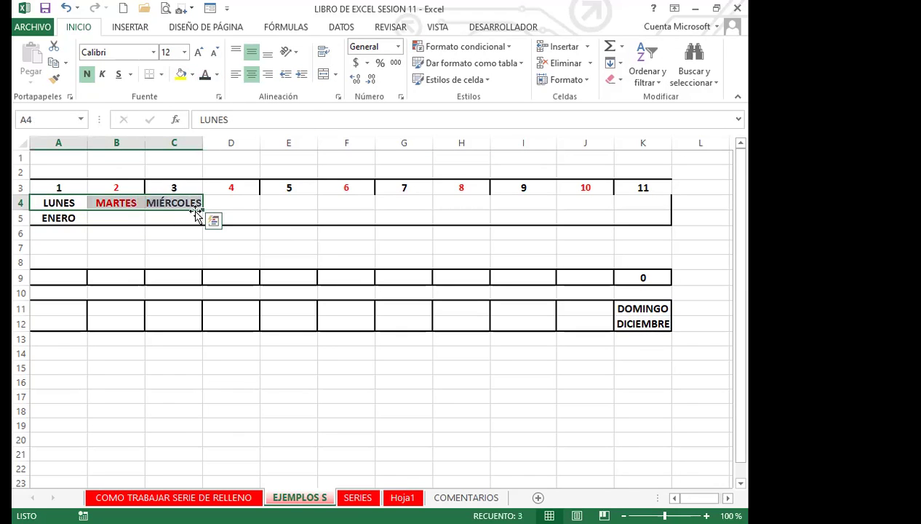
left_click_drag(245, 208, 673, 201)
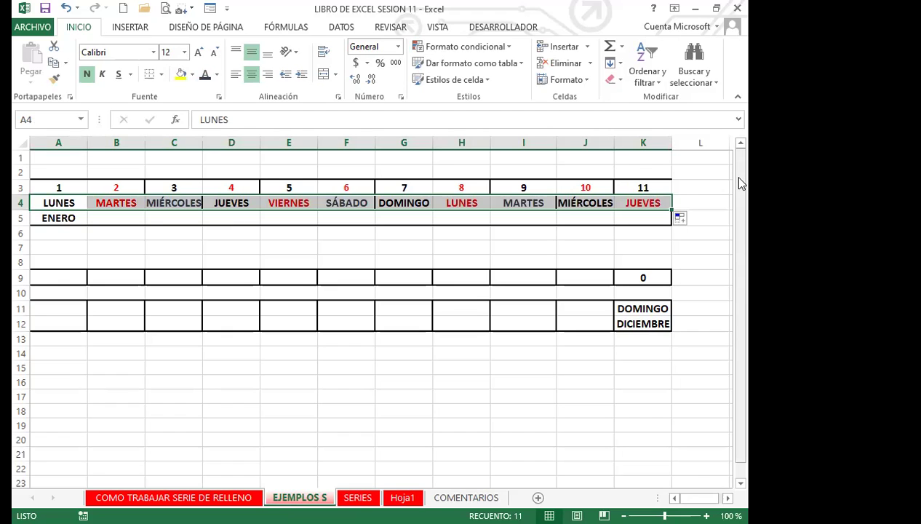
key("ctrl+z")
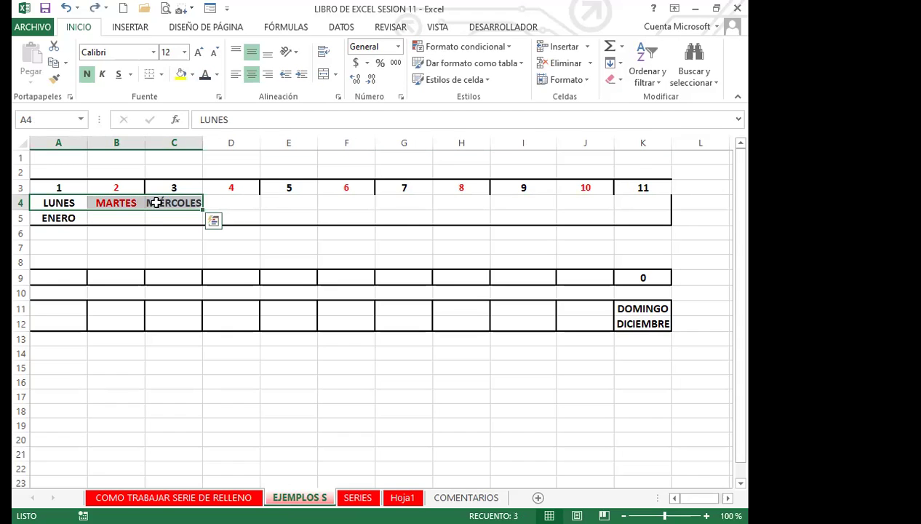
Step: Clear MARTES and MIÉRCOLES from B4:C4 and fill the weekdays from LUNES in A4 across to K4
left_click_drag(129, 202, 179, 203)
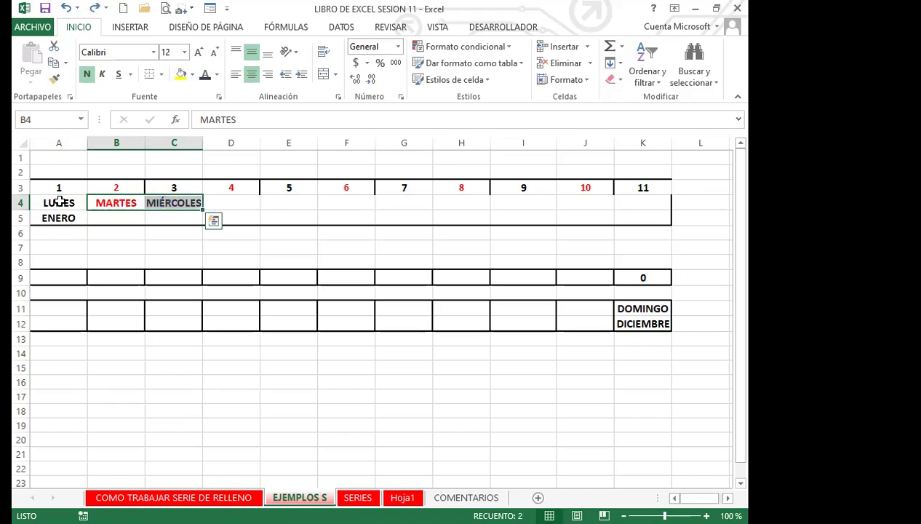
key("ctrl+z")
left_click_drag(91, 210, 90, 222)
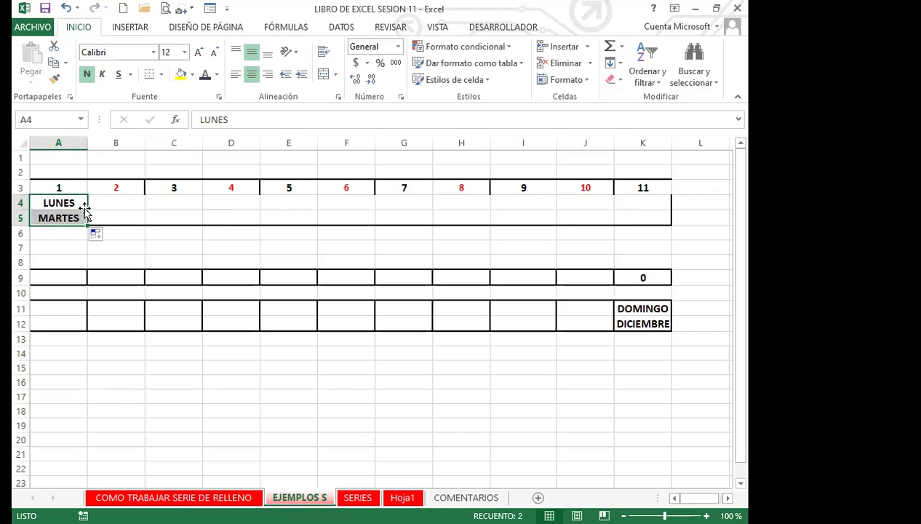
key("ctrl+z")
left_click_drag(88, 209, 669, 198)
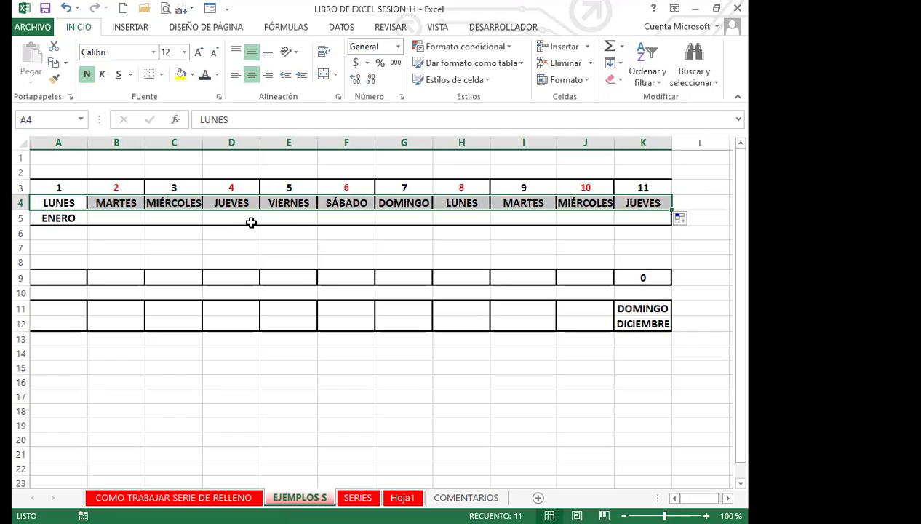
Step: Extend the blank cell D5 across row 5 to column L, and select C5
left_click(252, 222)
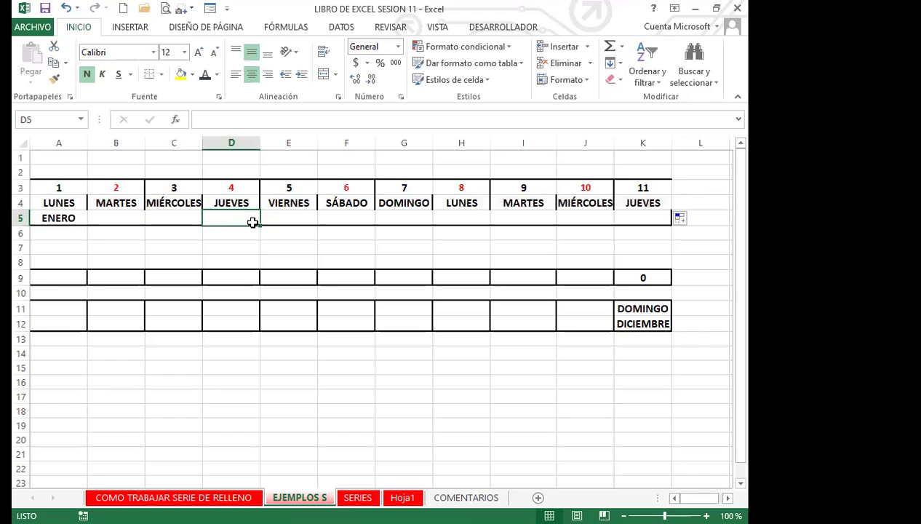
key("shift+Right")
key("shift+Right")
key("shift+Right")
key("shift+Right")
key("shift+Right")
key("shift+Right")
key("shift+Right")
key("shift+Right")
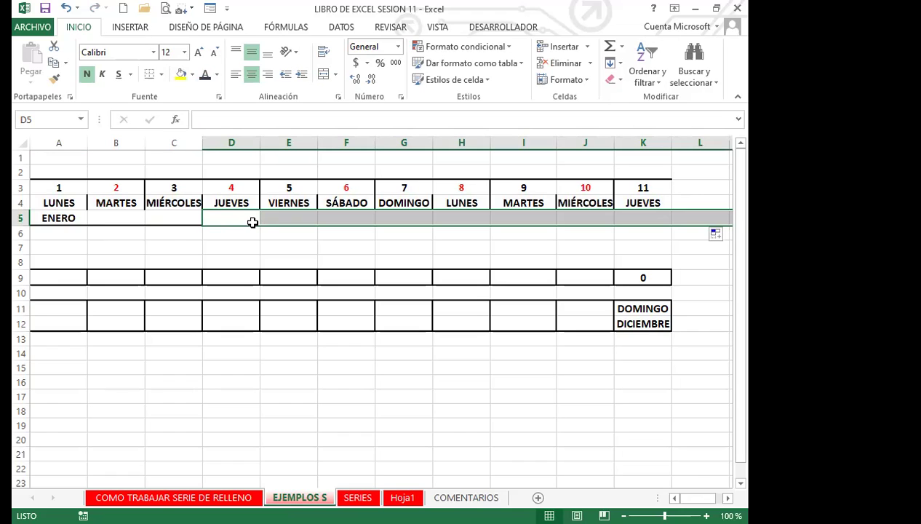
left_click(179, 217)
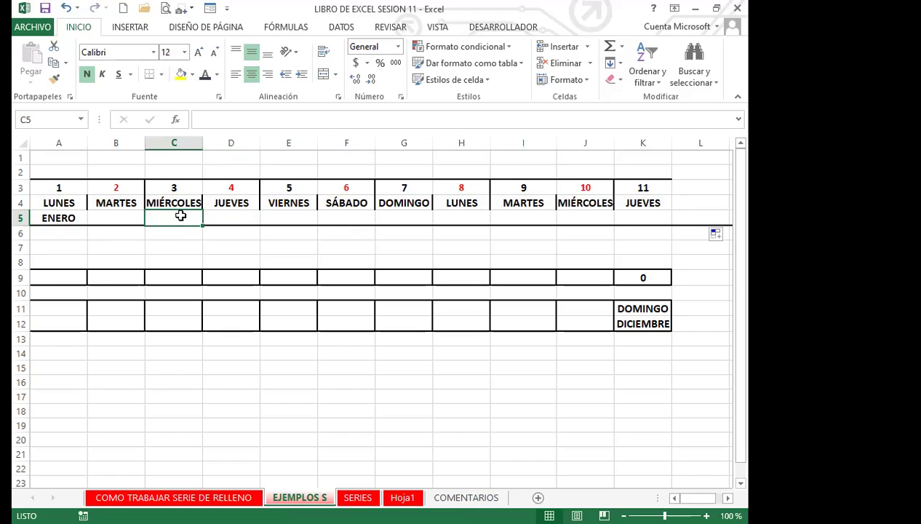
key("shift+Right")
key("shift+Right")
key("shift+Right")
key("shift+Right")
key("shift+Right")
key("shift+Right")
key("shift+Right")
key("shift+Right")
key("shift+Right")
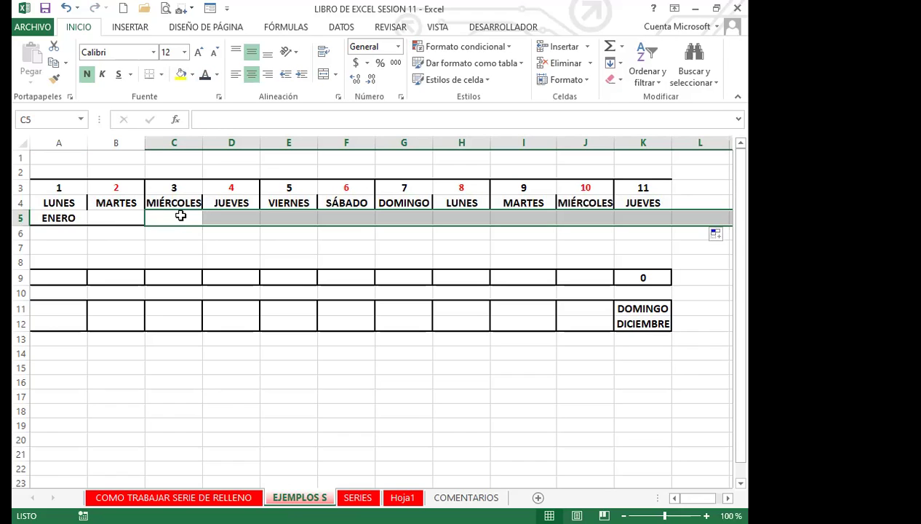
left_click(180, 216)
Step: Undo the row 5 extension and earlier changes back past the row 3 number fill, and redo up to the dark font colour on MIÉRCOLES in C4
left_click(65, 9)
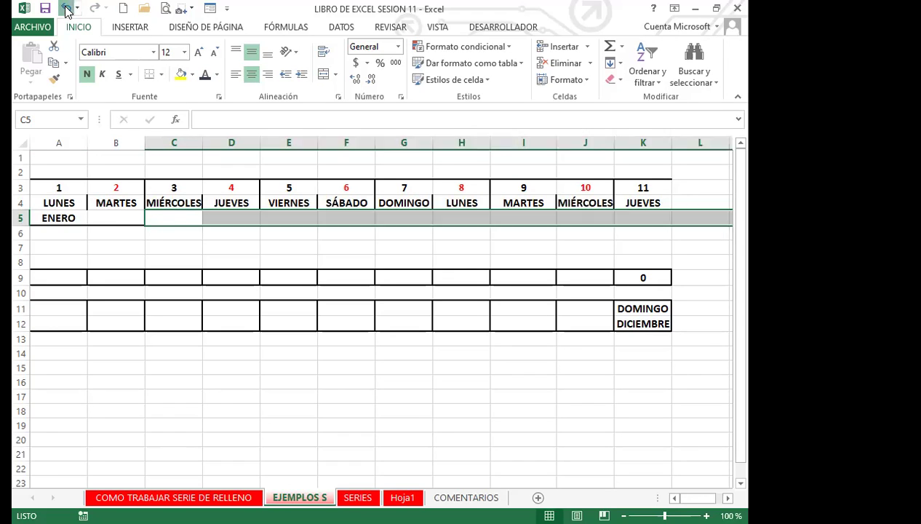
left_click(66, 9)
left_click(65, 8)
left_click(65, 9)
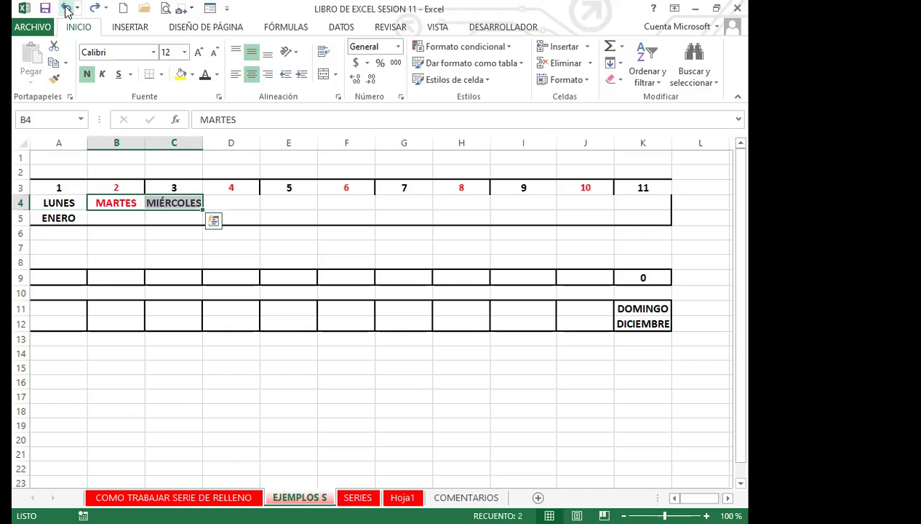
left_click(66, 8)
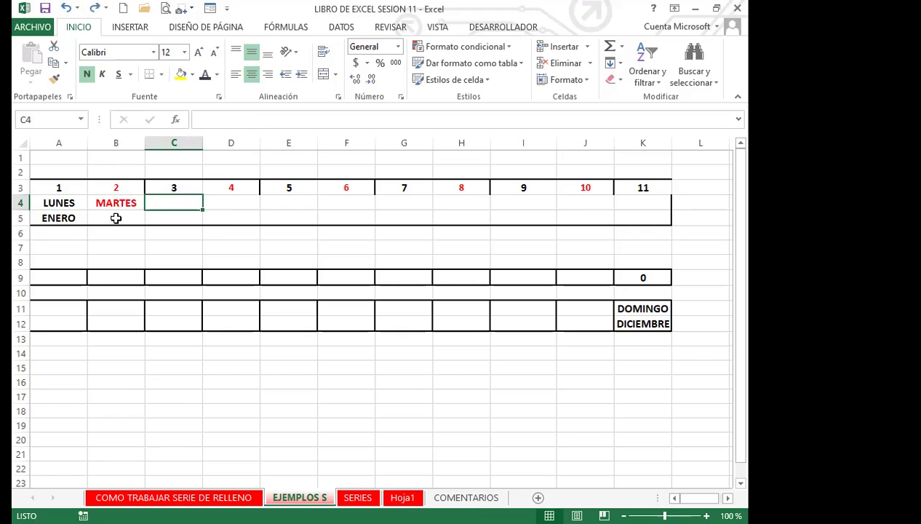
key("ctrl+z")
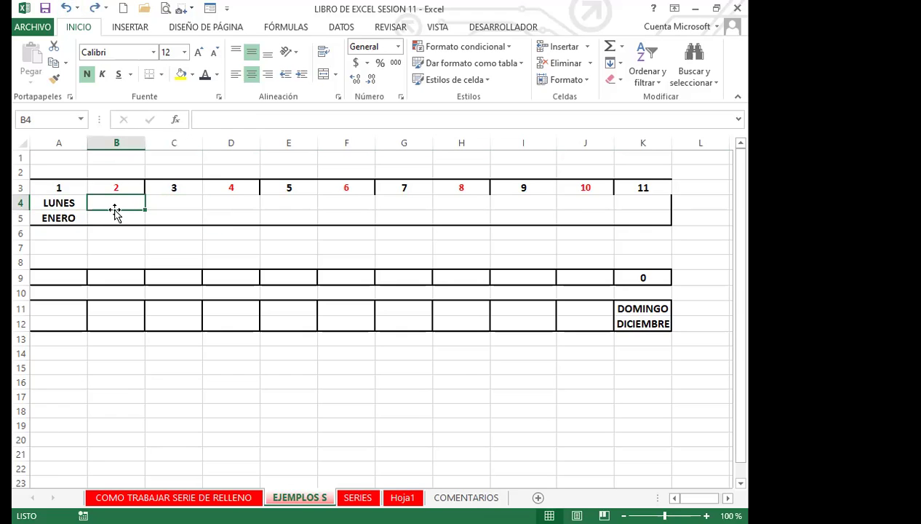
left_click(66, 9)
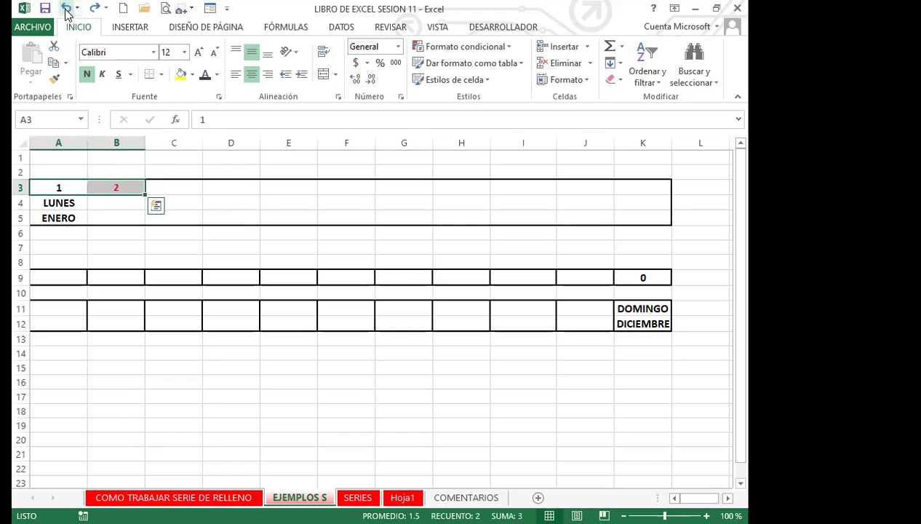
left_click(94, 8)
left_click(94, 8)
left_click(98, 8)
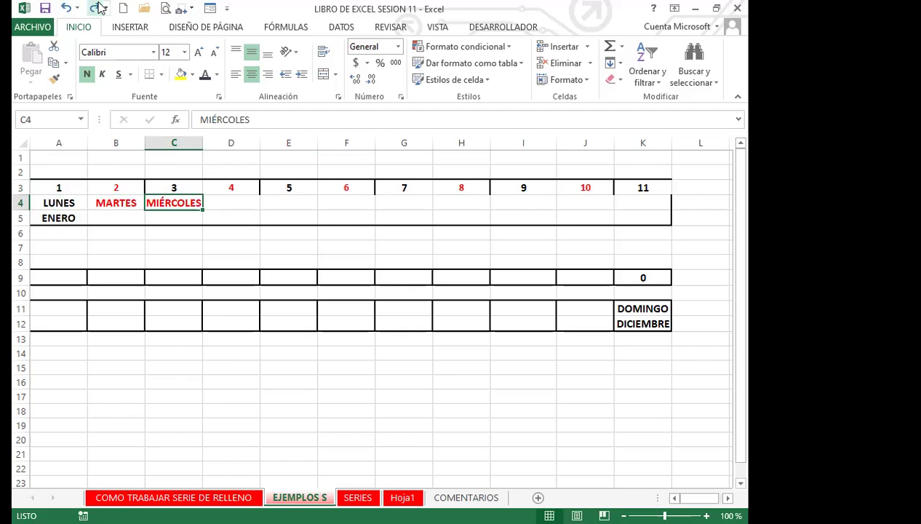
Step: Fill the weekday pattern in A4:C4 across to K4, and the months from ENERO in A5 across to K5
left_click_drag(64, 201, 656, 203)
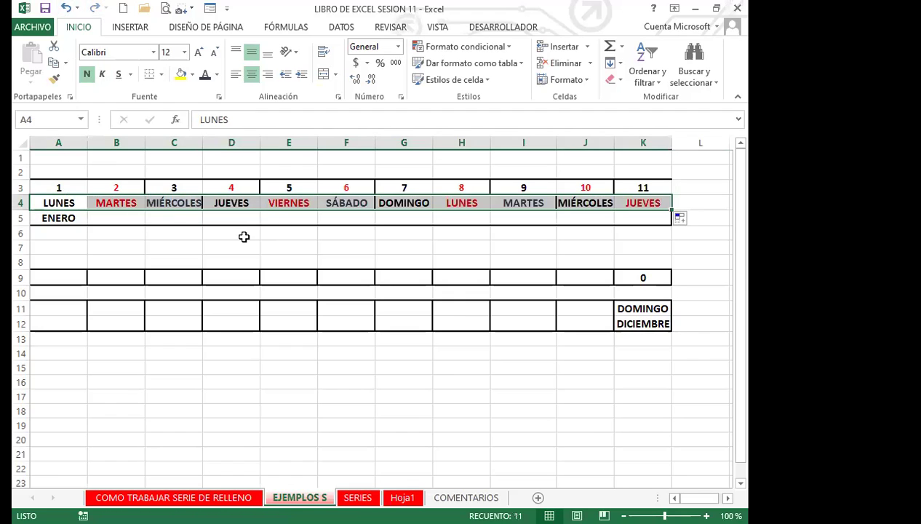
left_click(98, 218)
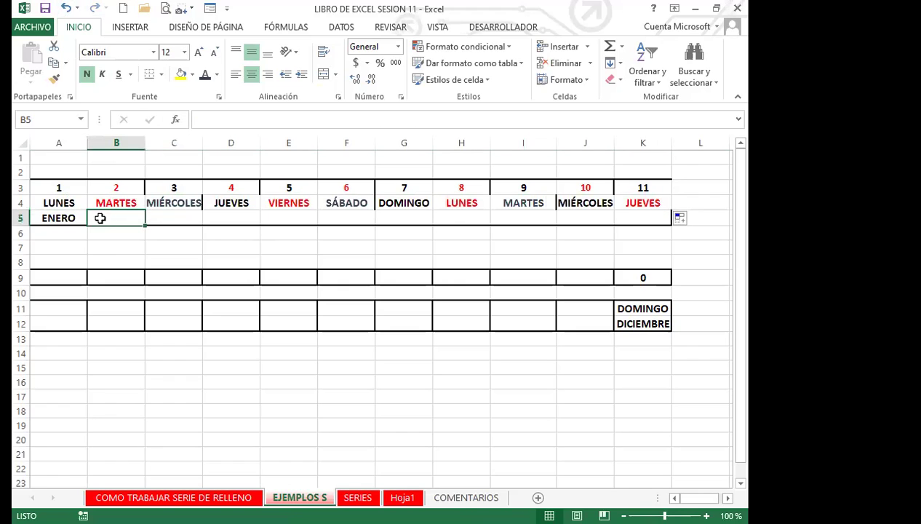
left_click(49, 221)
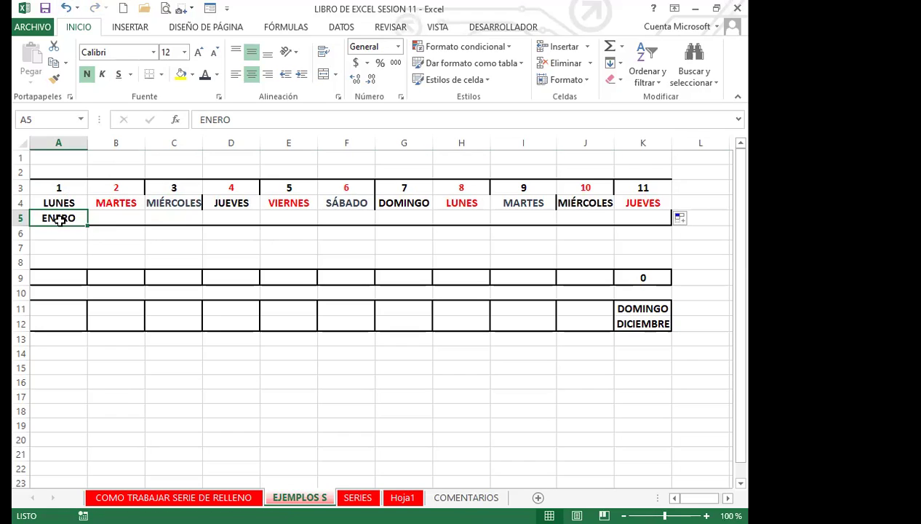
left_click_drag(87, 225, 647, 217)
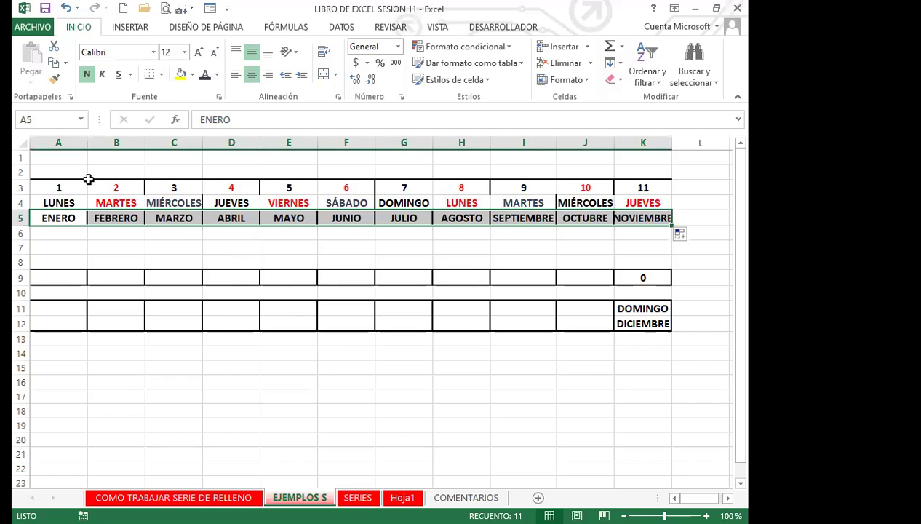
Step: Apply all borders to A3:K5 and widen column K slightly to fit NOVIEMBRE
left_click_drag(76, 183, 629, 218)
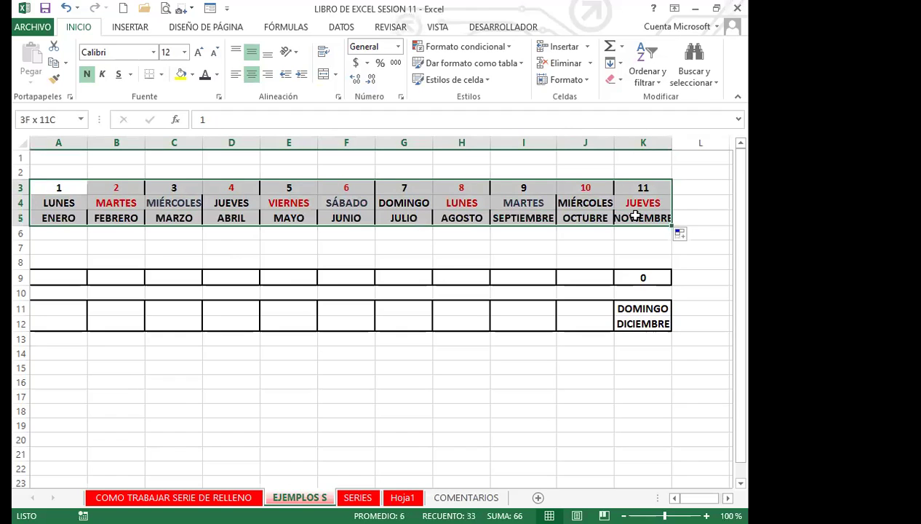
left_click(161, 75)
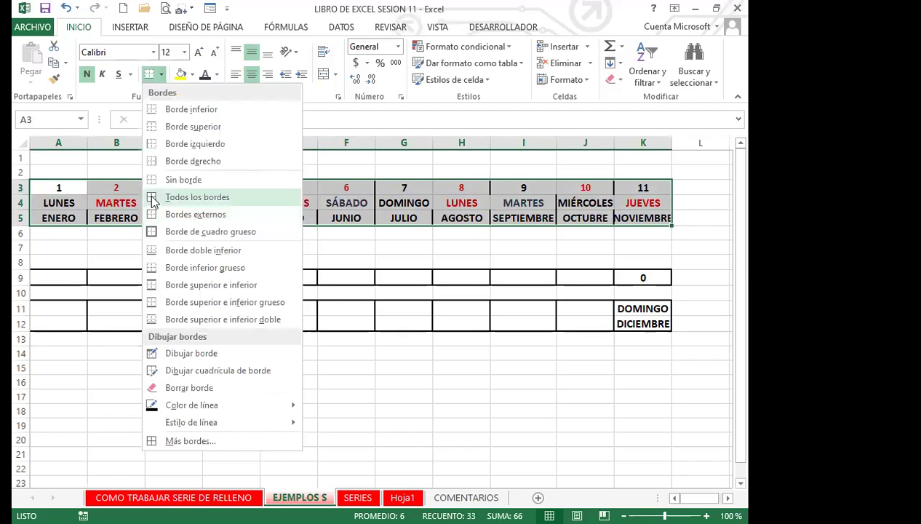
left_click(188, 242)
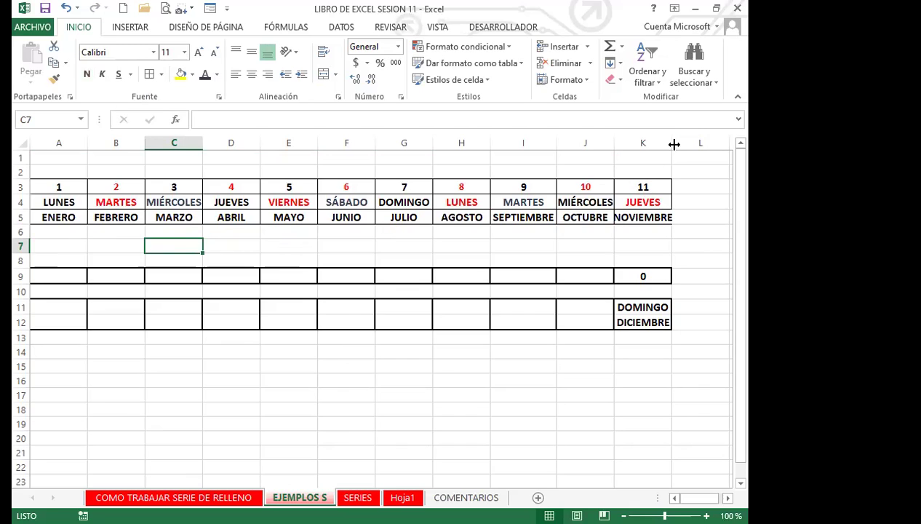
left_click_drag(674, 144, 681, 144)
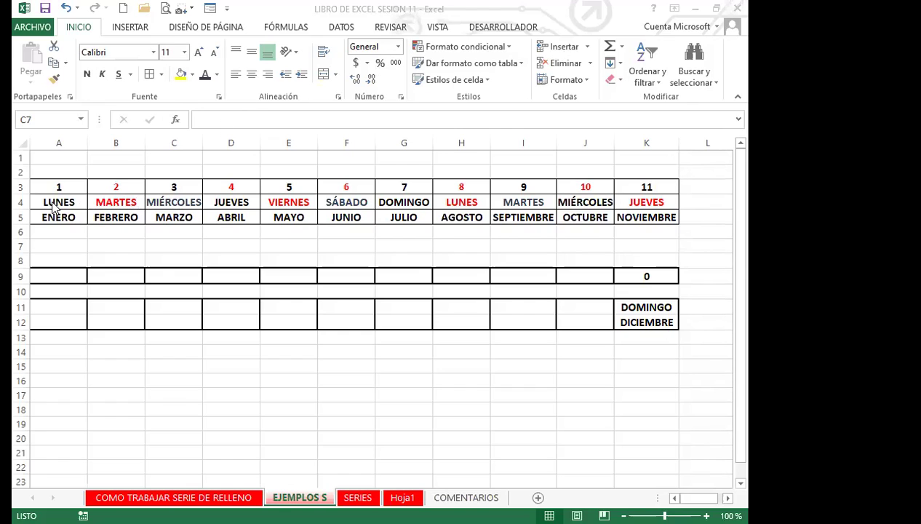
Step: Fill the weekdays and their font colours from A4:C4 across to K4 once more
key("alt+Tab")
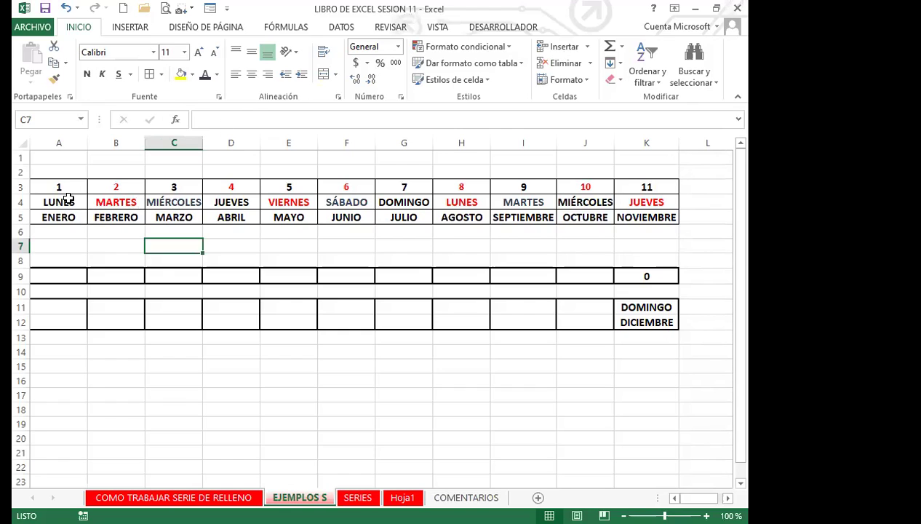
left_click_drag(69, 203, 648, 203)
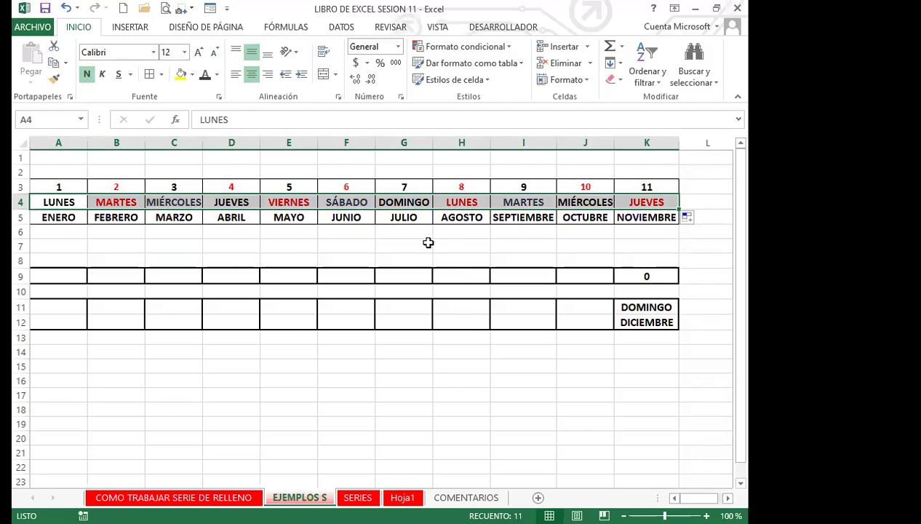
left_click(398, 244)
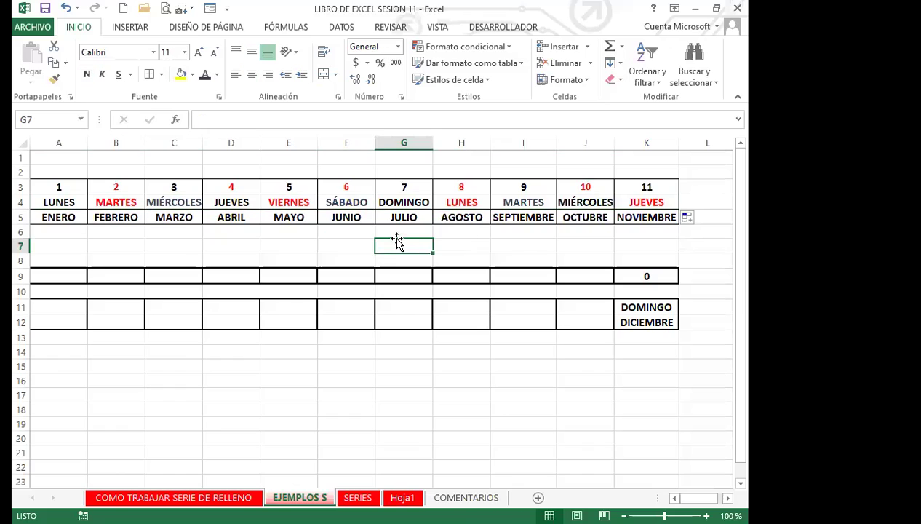
Step: Auto-hide the ribbon, reveal it temporarily, and restore the full display of tabs and commands
left_click(218, 240)
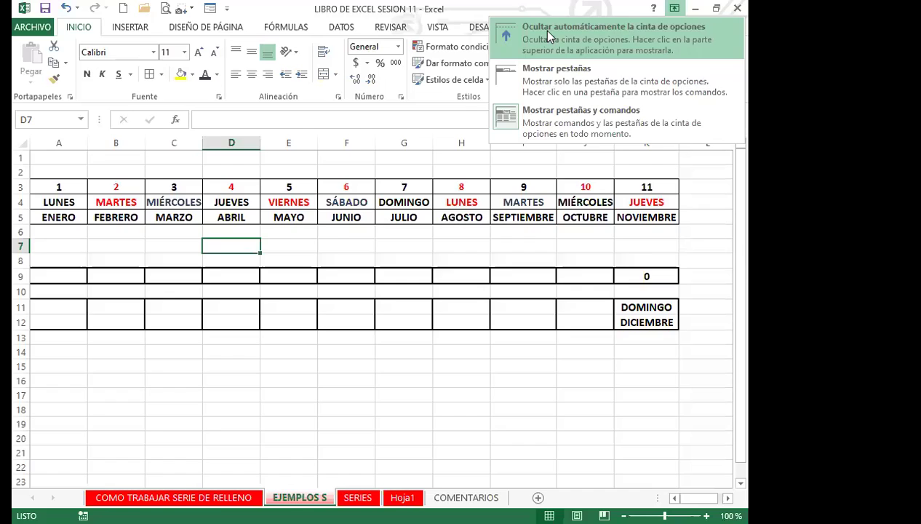
left_click(541, 31)
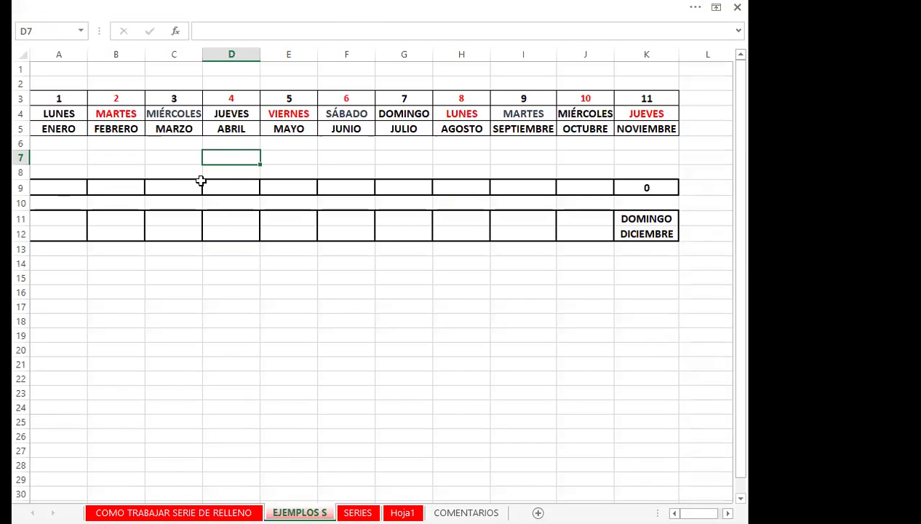
left_click(162, 6)
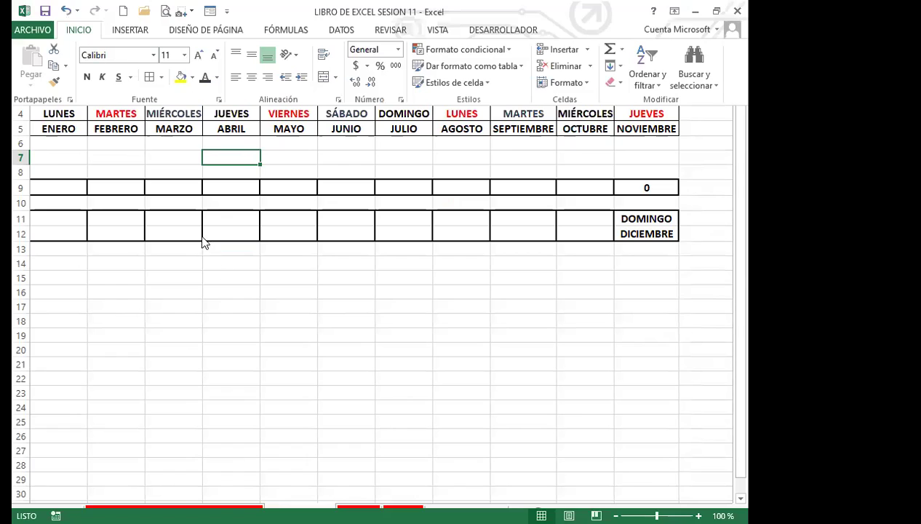
left_click(252, 336)
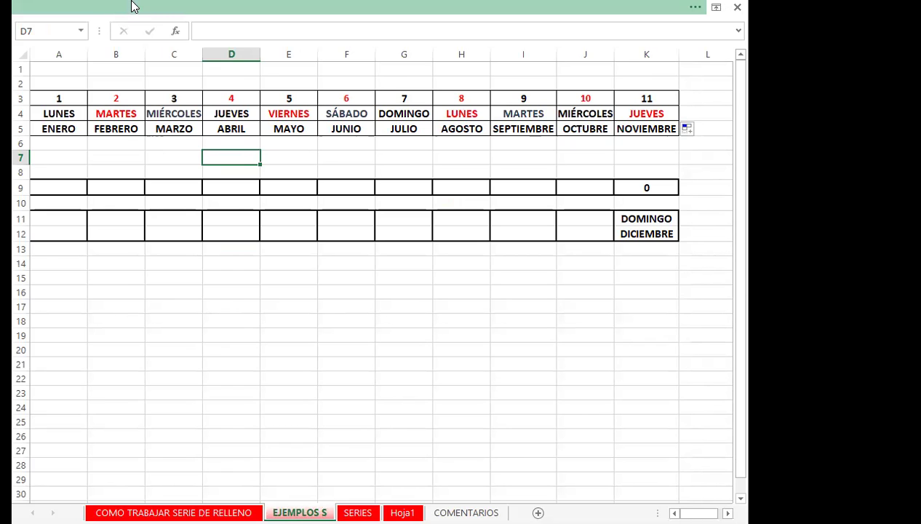
left_click(132, 6)
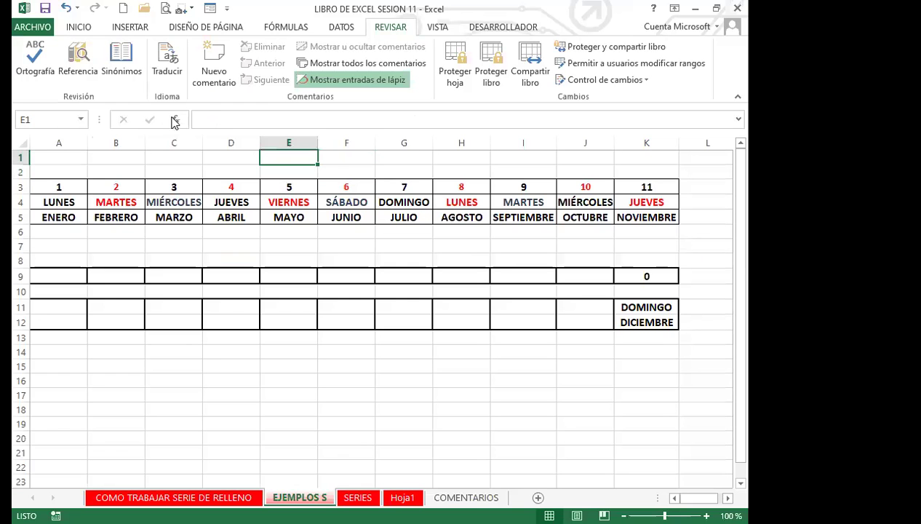
left_click(438, 27)
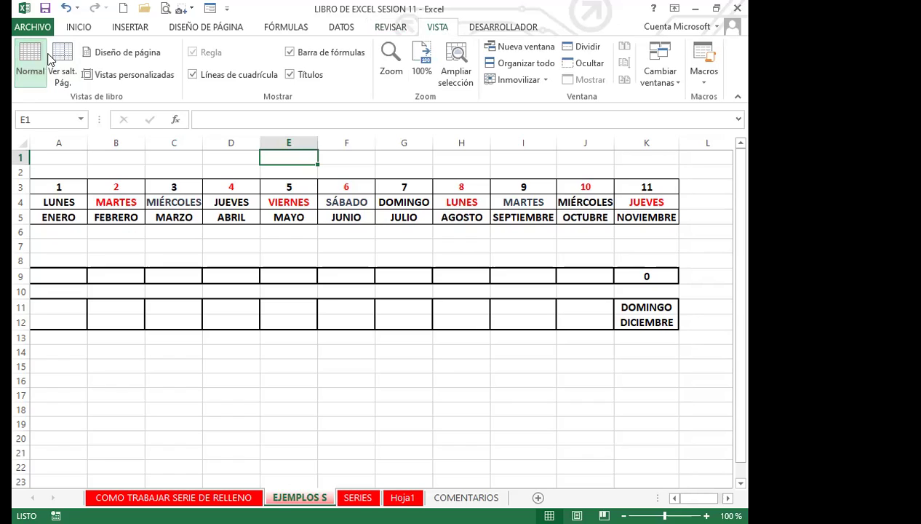
left_click(79, 29)
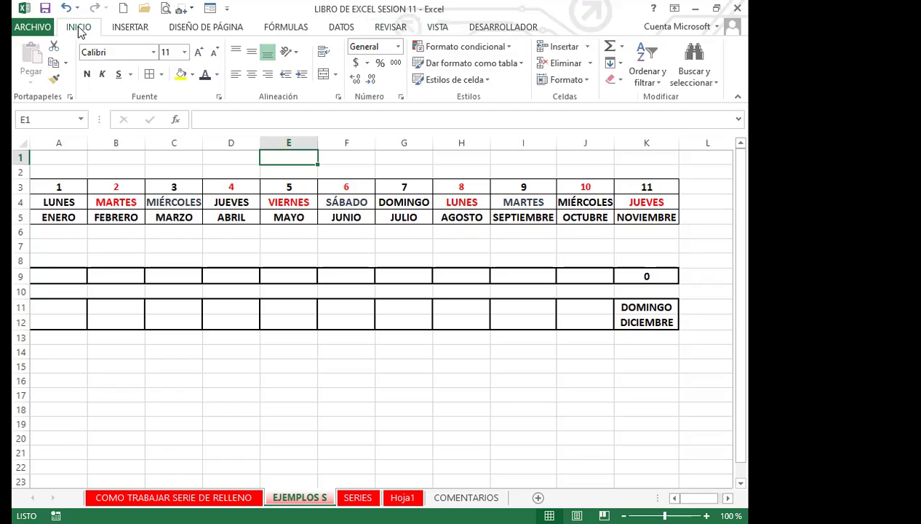
left_click(24, 8)
left_click(24, 9)
left_click(640, 278)
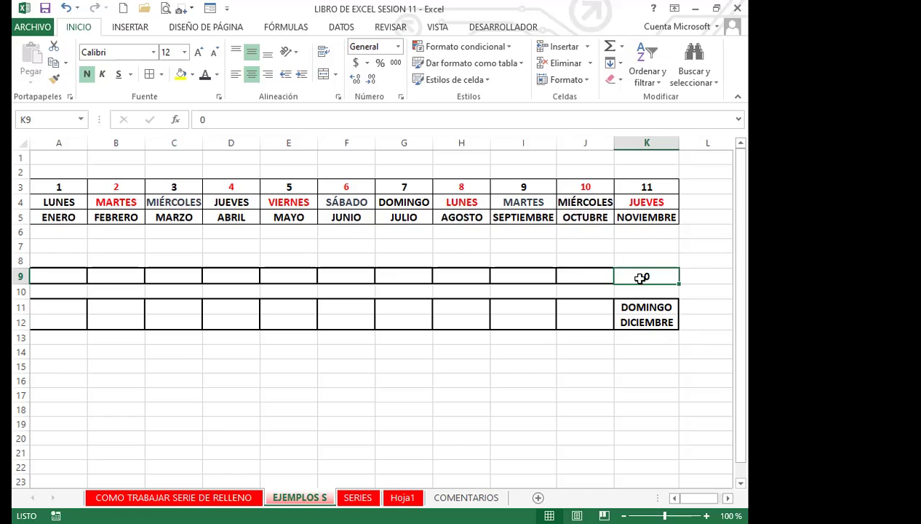
left_click(463, 361)
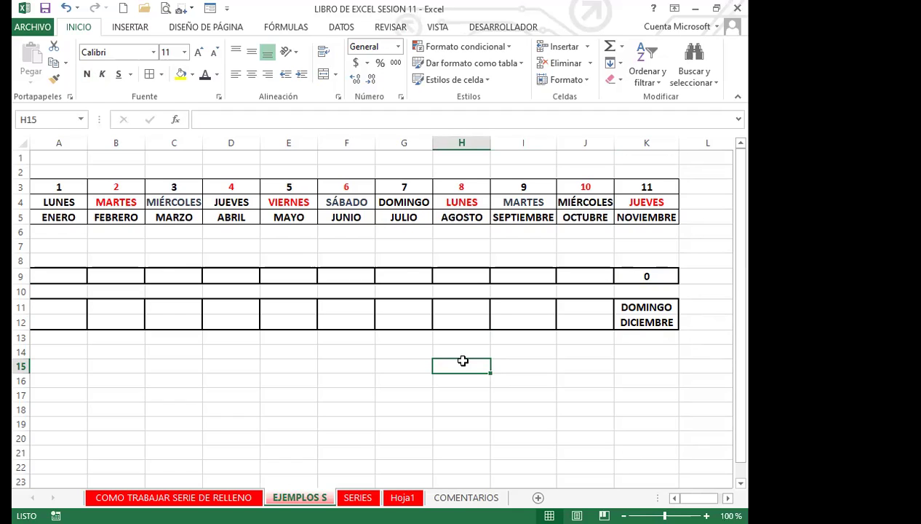
Step: Give MIÉRCOLES in C4 a blue font colour and fill the three-colour weekday pattern from A4:C4 across to K4
left_click(216, 74)
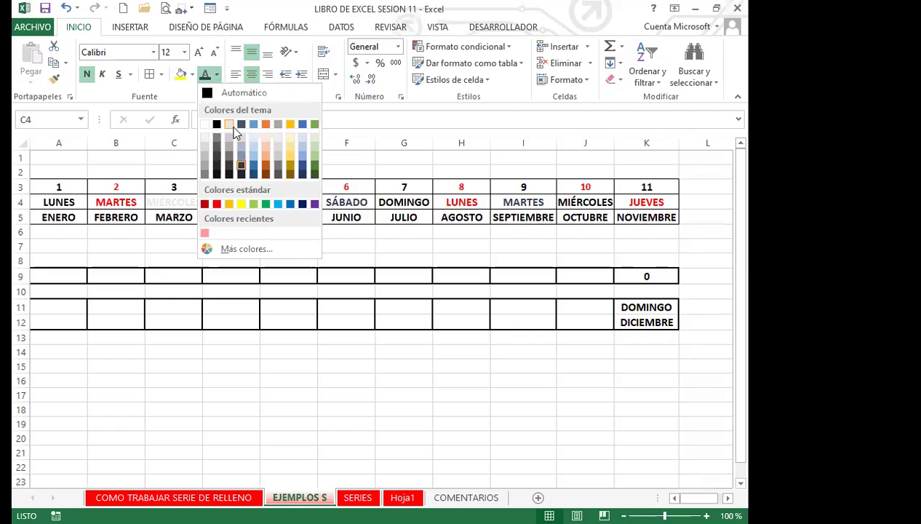
left_click(241, 168)
left_click_drag(68, 201, 181, 203)
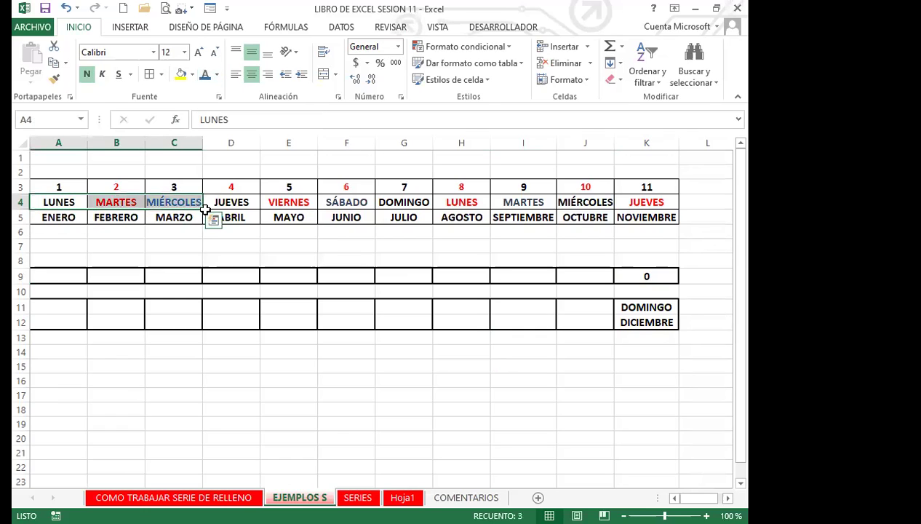
left_click_drag(511, 202, 648, 204)
left_click(235, 242)
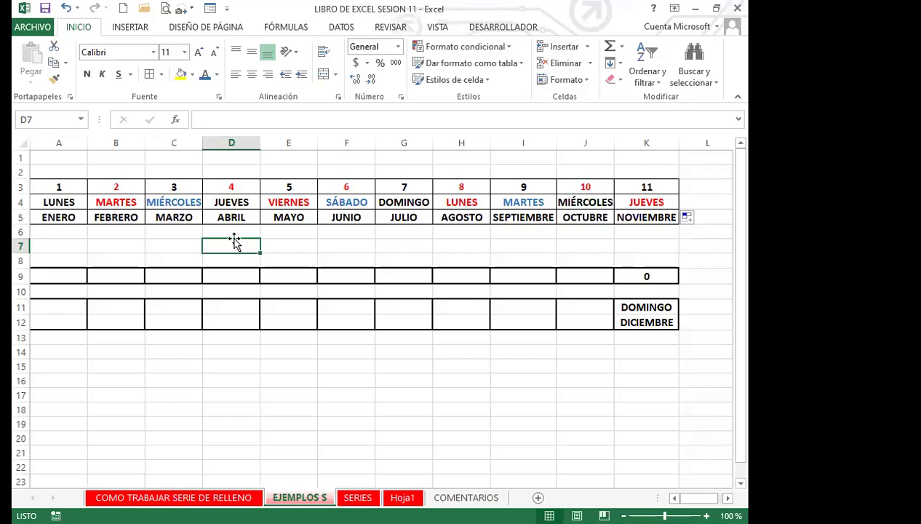
Step: Fill a descending number series from 0 in K9 back to -10 in A9
left_click(631, 277)
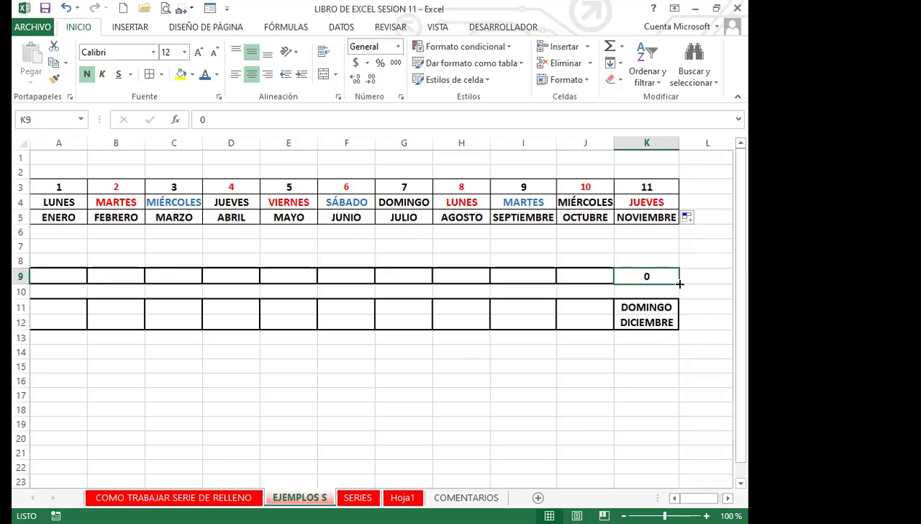
left_click_drag(676, 284, 41, 274)
left_click(77, 294)
left_click(479, 377)
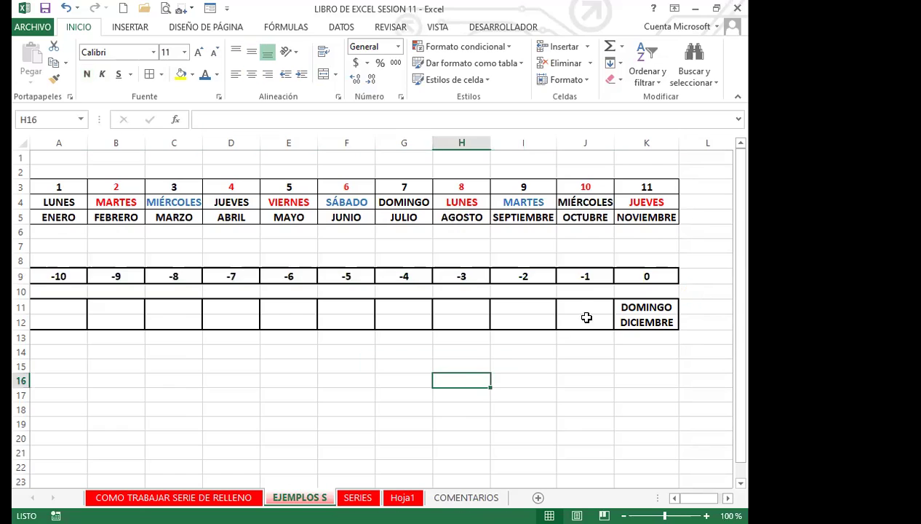
Step: Clear the negative numbers from A9:J9 and select the 0 in K9
left_click(647, 275)
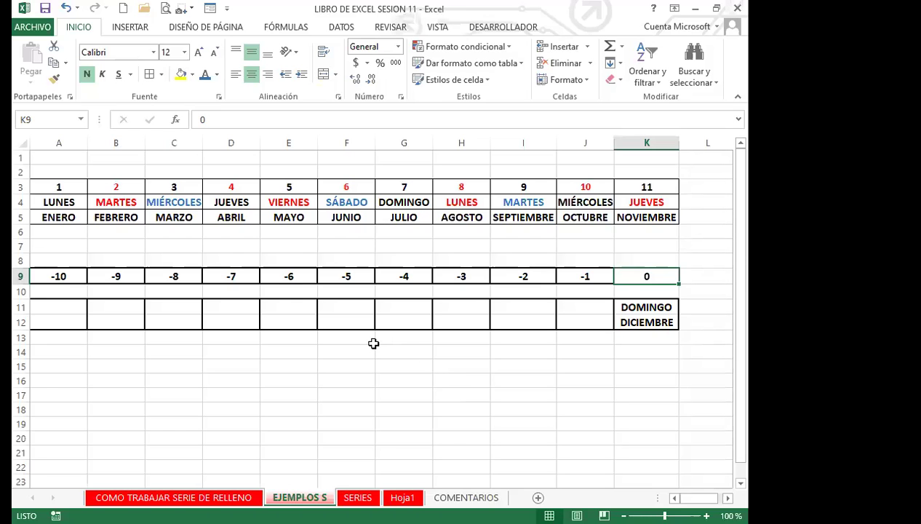
left_click_drag(571, 278, 48, 274)
key("Delete")
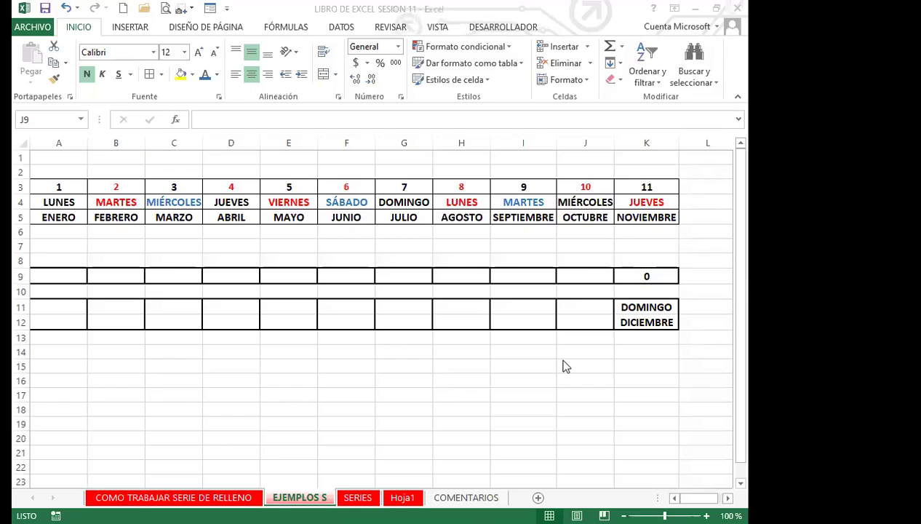
left_click(623, 275)
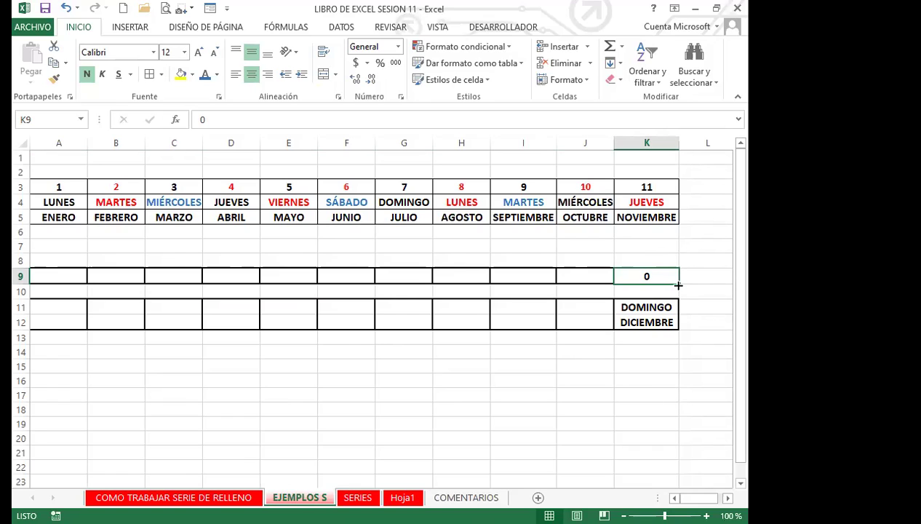
Step: Fill a number series from the 0 in K9 back to -10 in A9 using the Serie de relleno option
left_click_drag(676, 289, 31, 278)
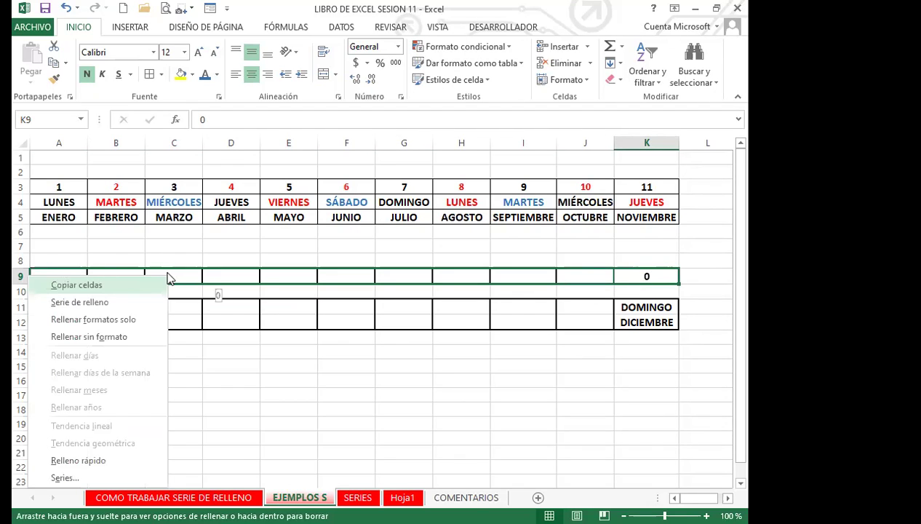
left_click(99, 302)
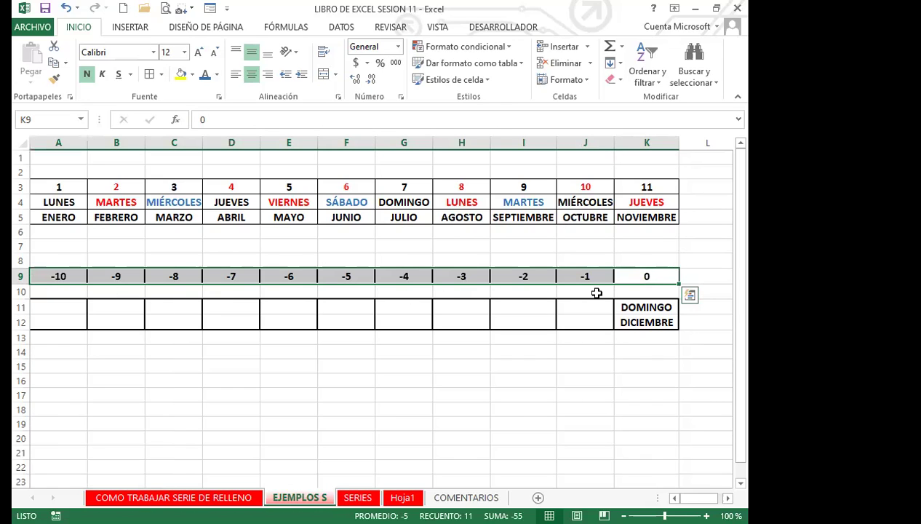
left_click(646, 277)
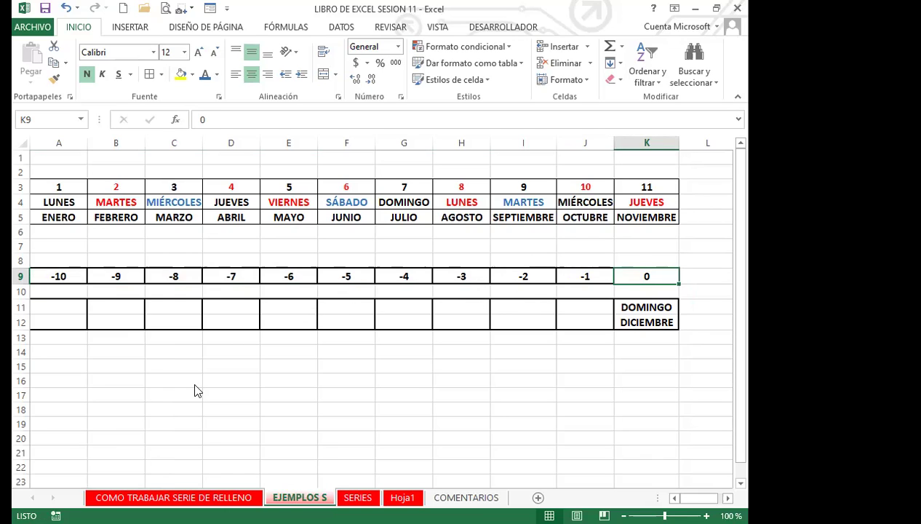
Step: Fill the weekdays from DOMINGO in K11 back to A11 and the months from DICIEMBRE in K12 back to A12
left_click(630, 308)
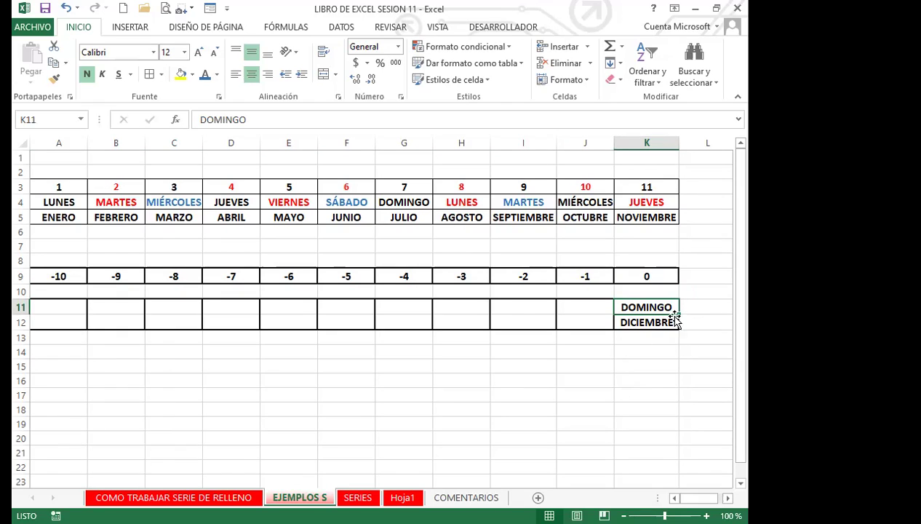
left_click_drag(679, 314, 48, 305)
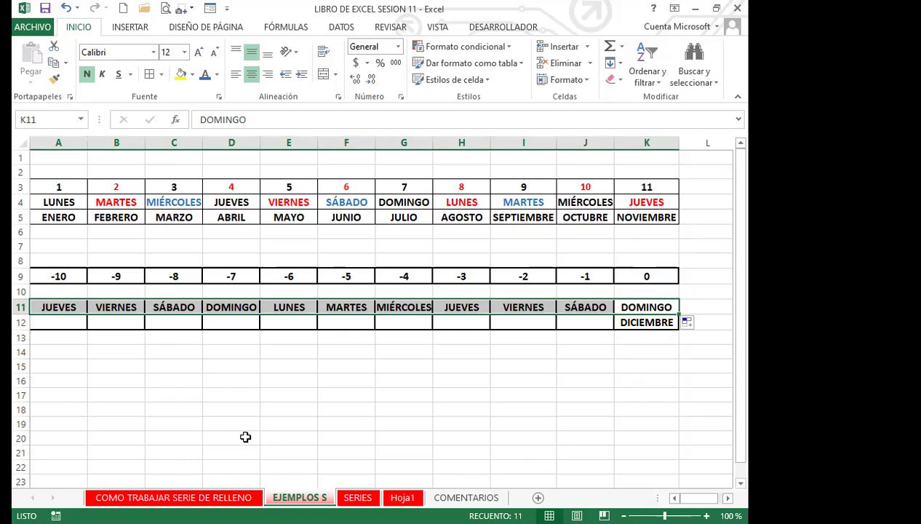
left_click(644, 327)
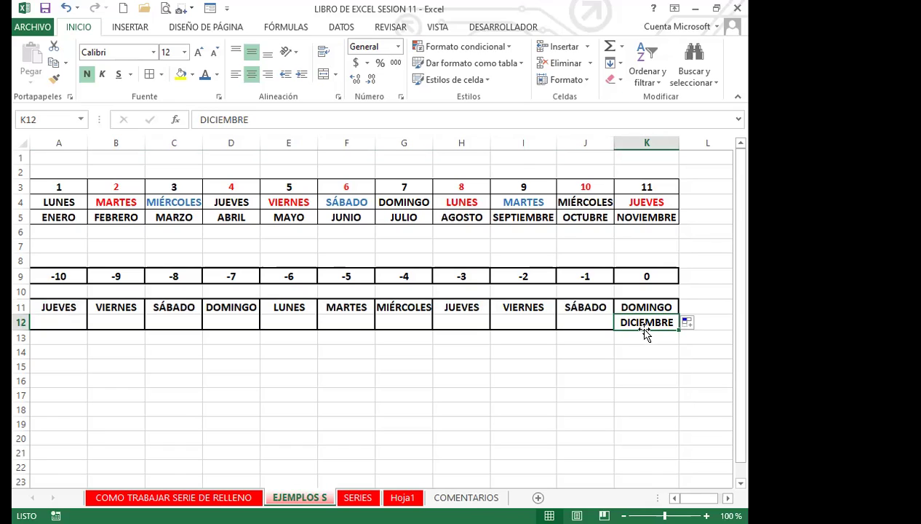
left_click_drag(678, 329, 27, 313)
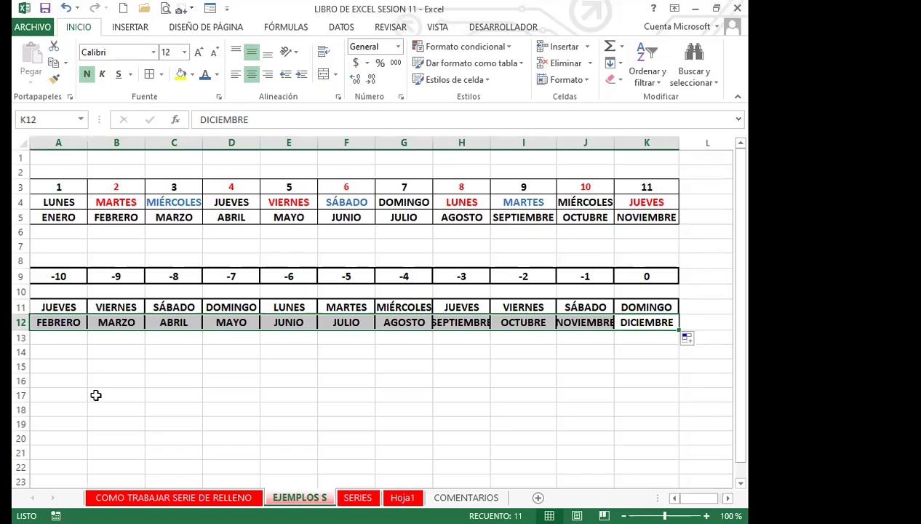
Step: Autofit columns H and J, and widen columns G and H slightly so the weekday and month names fit
double_click(490, 143)
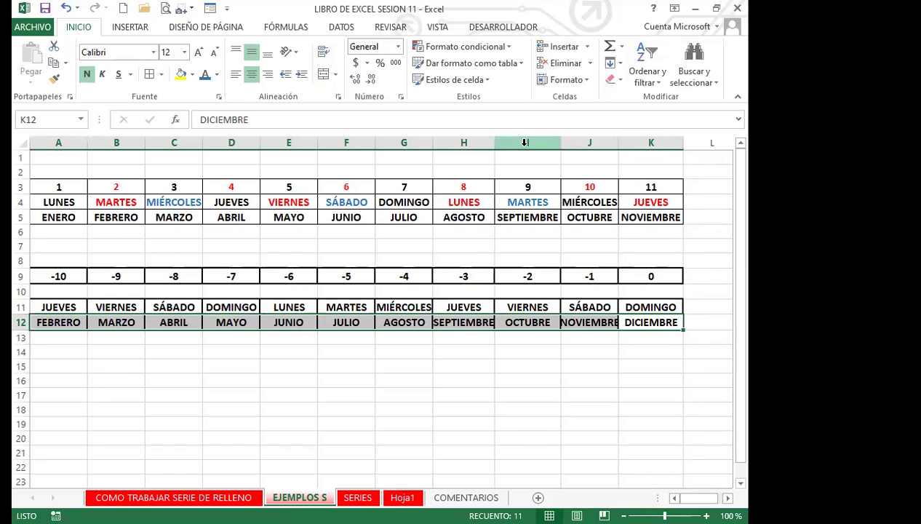
double_click(618, 143)
left_click(461, 364)
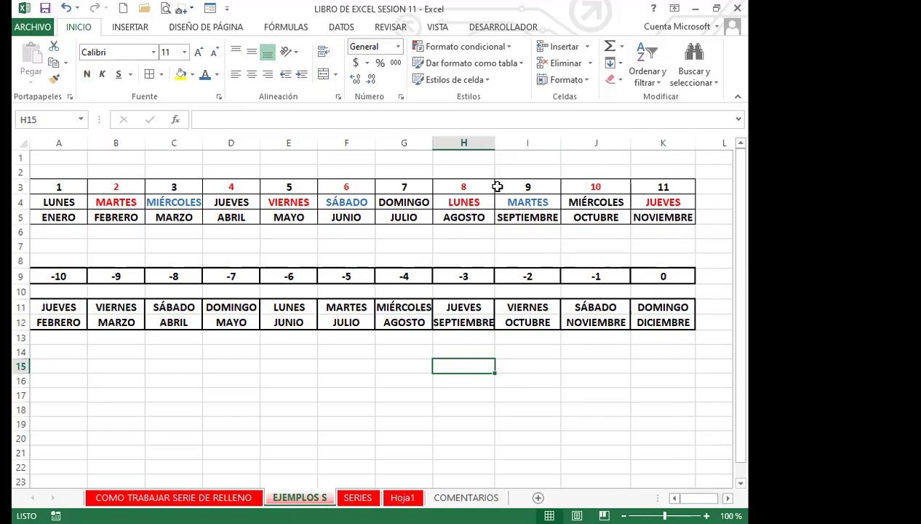
left_click_drag(496, 142, 508, 142)
left_click(339, 351)
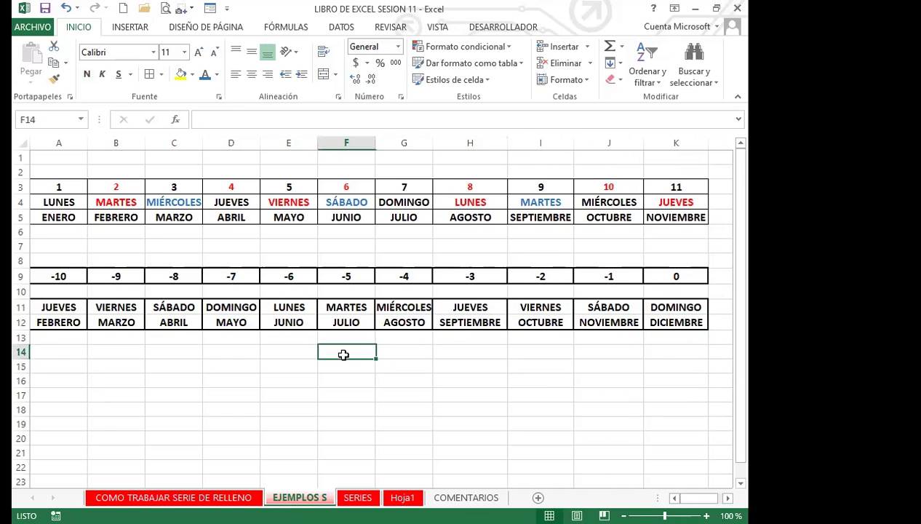
left_click_drag(432, 140, 438, 140)
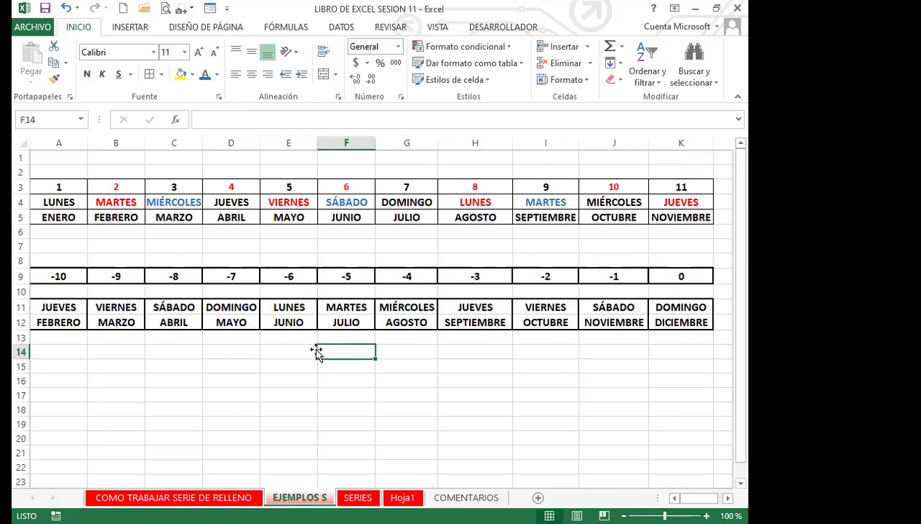
left_click(283, 351)
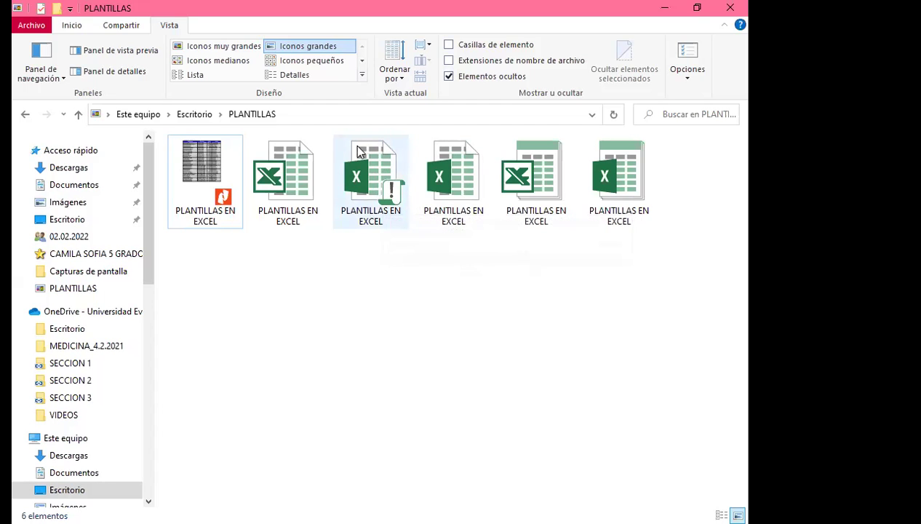
Step: In File Explorer, create a new folder in PLANTILLAS and leave it with the default name Nueva carpeta
left_click(70, 26)
left_click(401, 53)
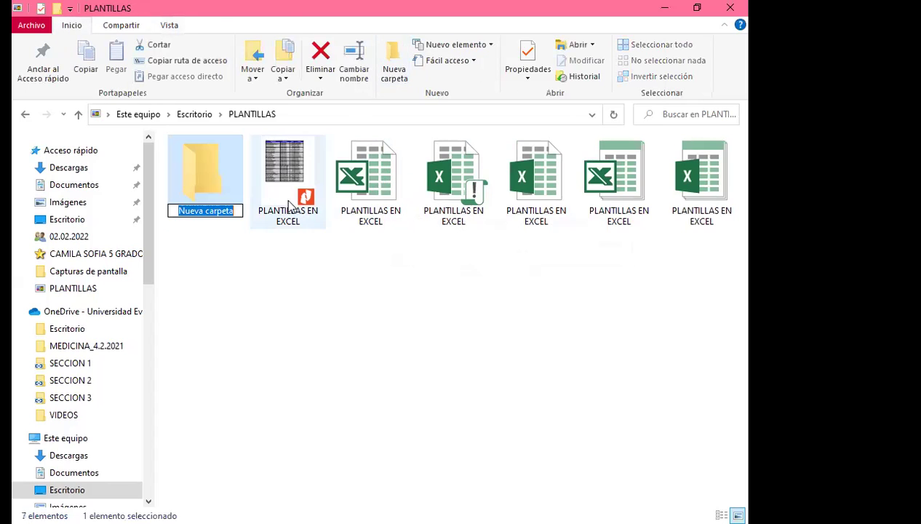
type("016")
key("BackSpace")
key("BackSpace")
key("BackSpace")
key("Return")
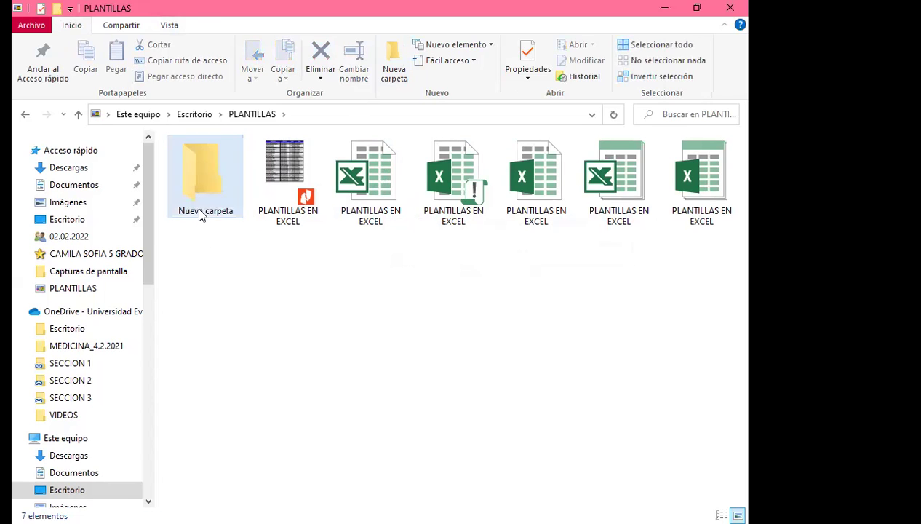
Step: Rename Nueva carpeta in PLANTILLAS with an invisible blank character so that no name shows
left_click(196, 198)
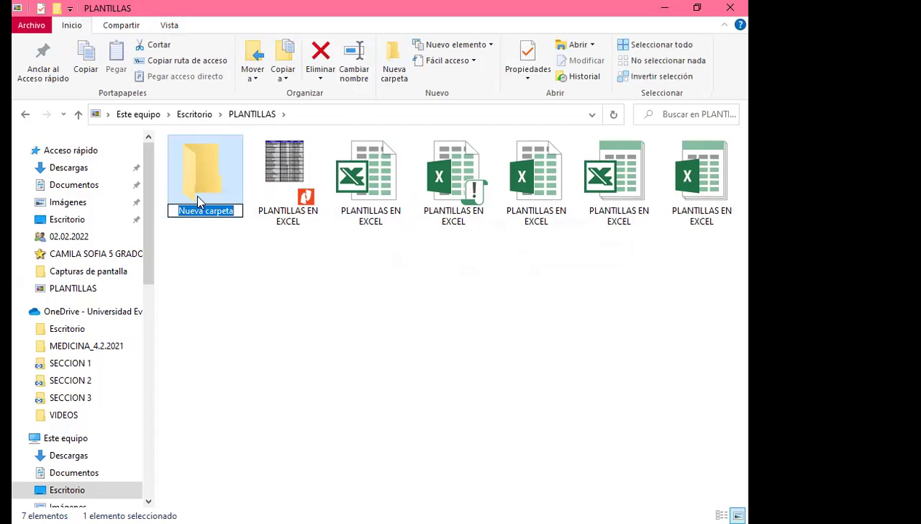
key("BackSpace")
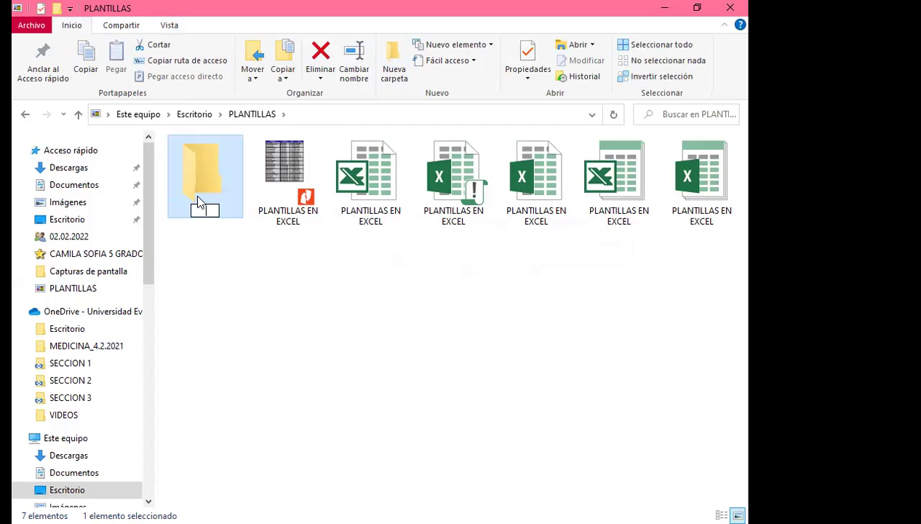
key("Return")
Step: Change the unnamed folder's icon in its properties to the hot-air balloons picture
right_click(205, 189)
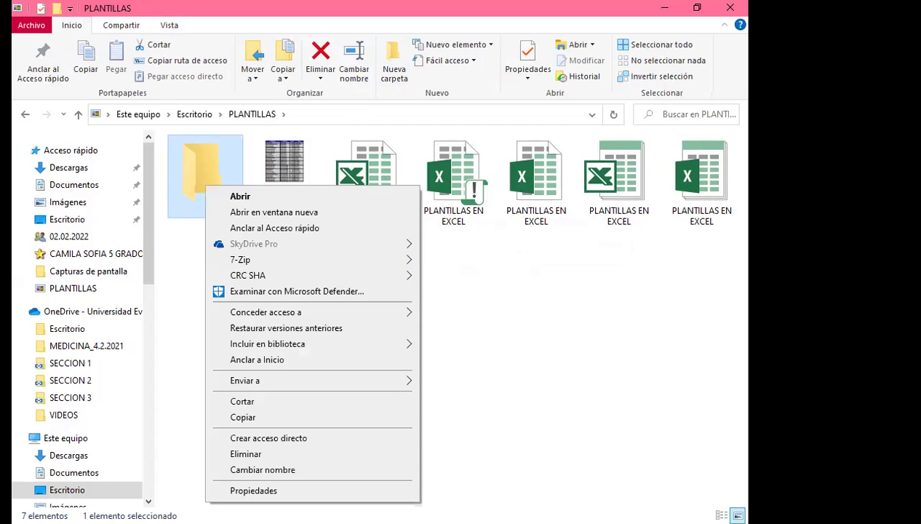
left_click(254, 490)
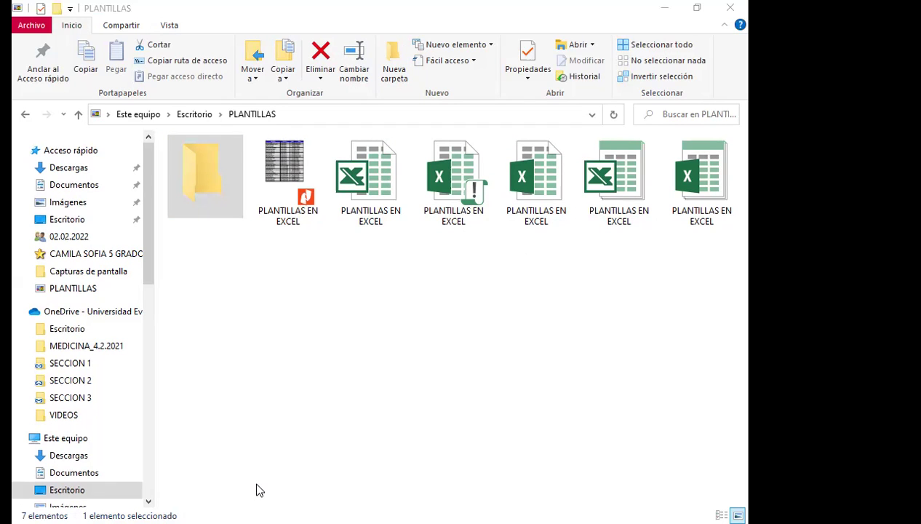
left_click(265, 341)
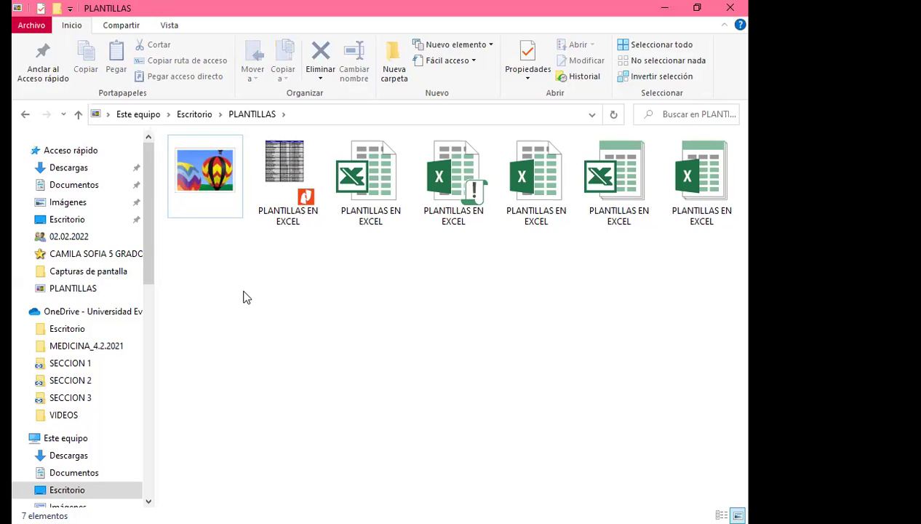
Step: Copy the six PLANTILLAS EN EXCEL files into the unnamed balloon-icon folder and return to PLANTILLAS
left_click_drag(717, 261, 321, 182)
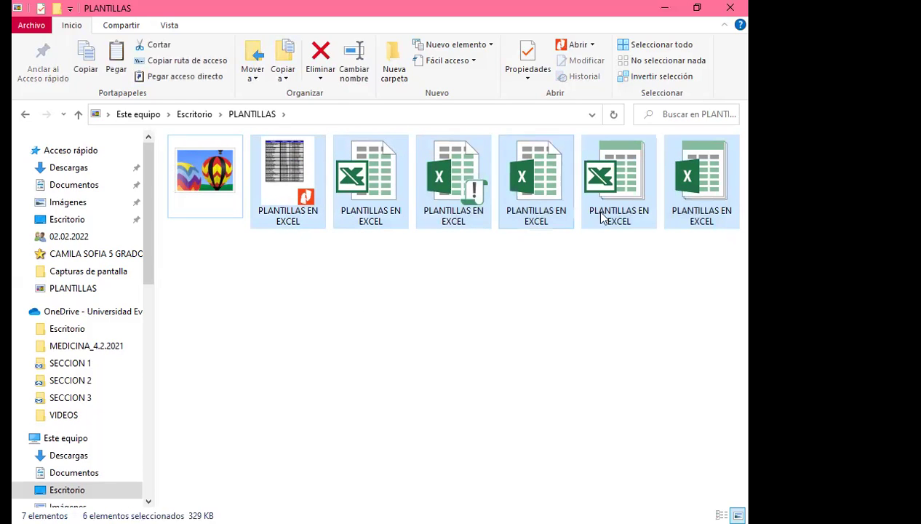
left_click(203, 174, "ctrl")
key("Delete")
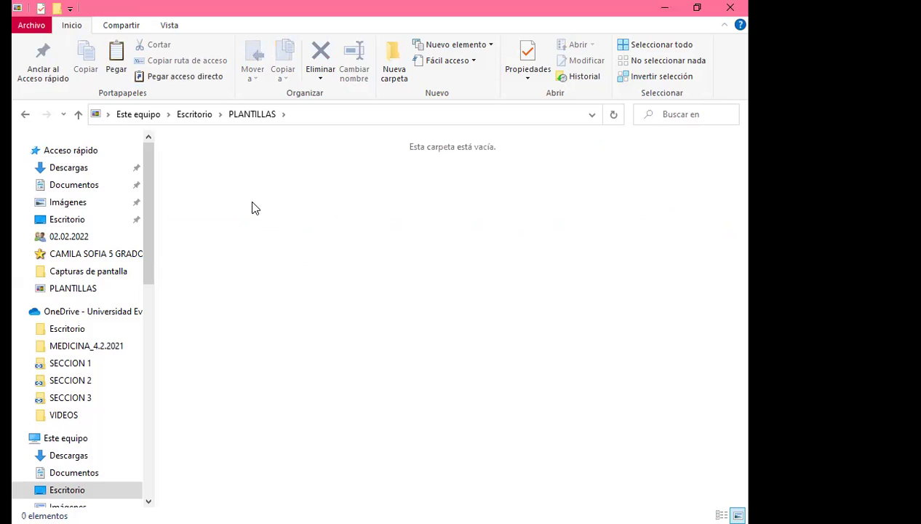
left_click(111, 54)
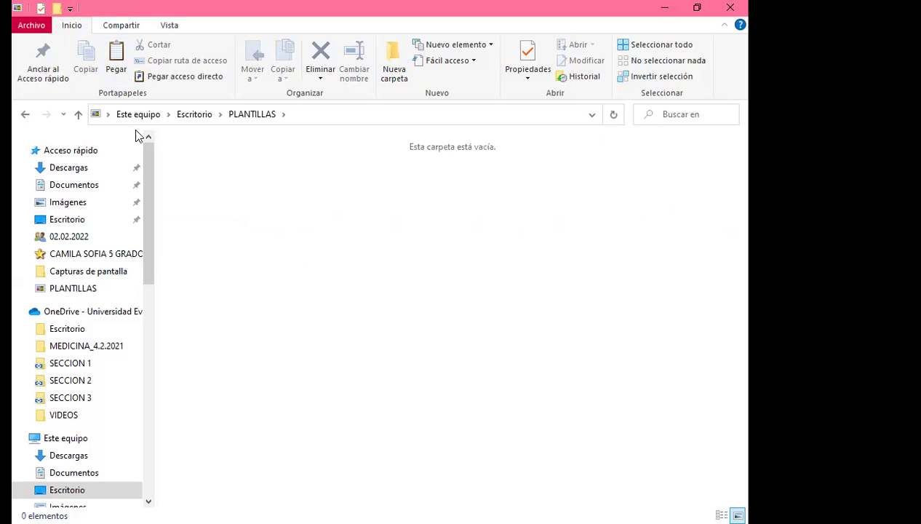
left_click(284, 271)
left_click(25, 115)
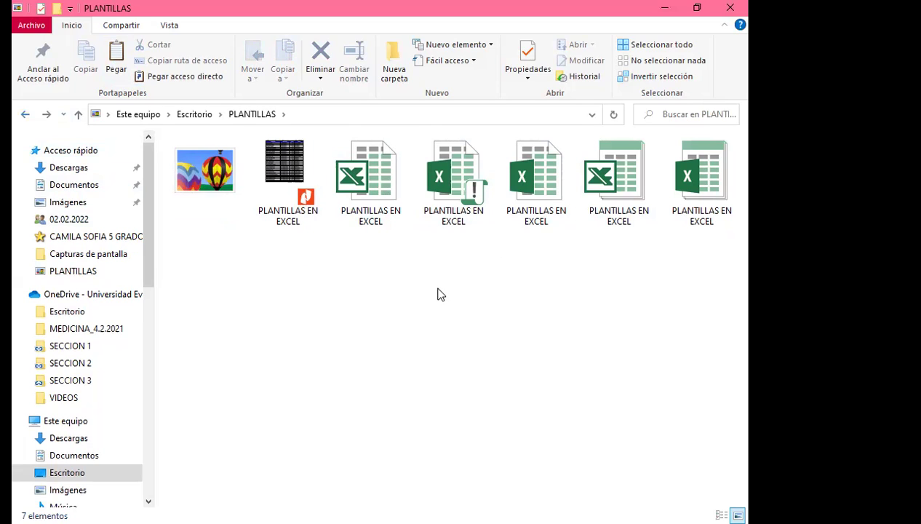
Step: Create a new folder named Nueva carpeta inside the balloon-icon folder, then open it briefly and go back up
left_click(193, 166)
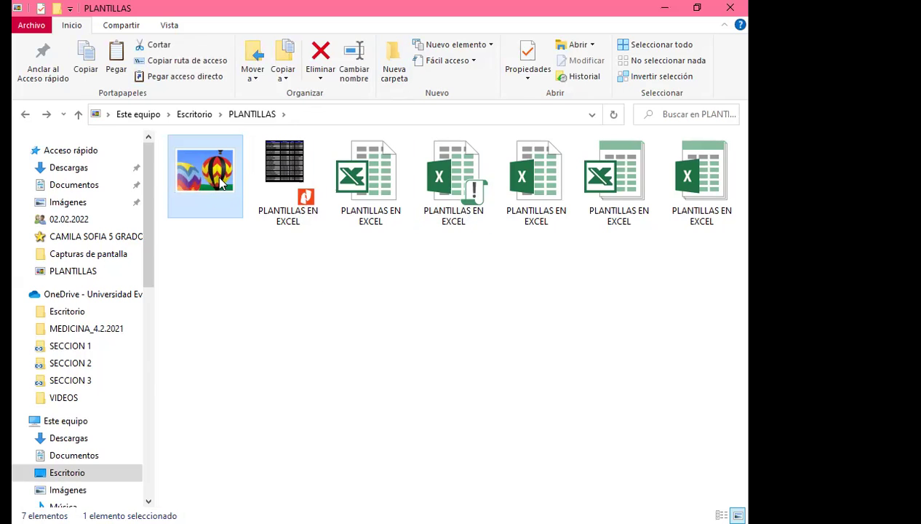
key("Delete")
left_click(393, 64)
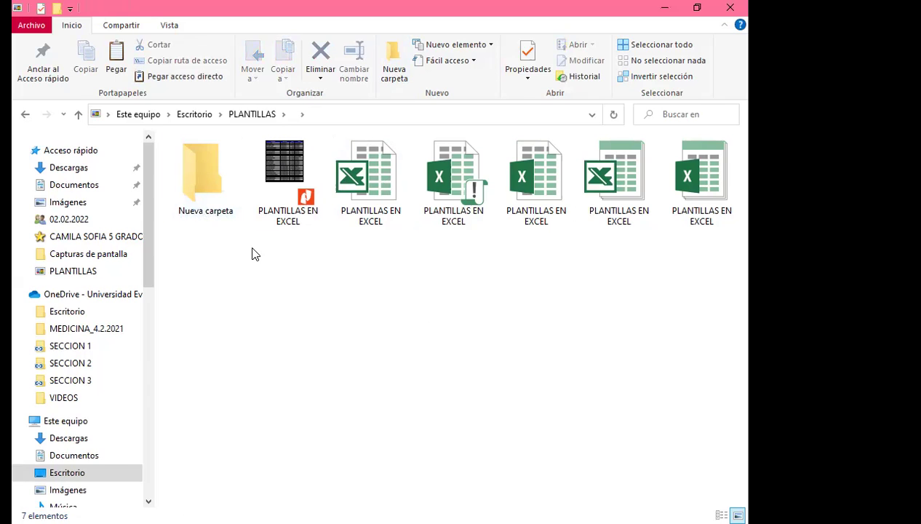
left_click(202, 188)
left_click(224, 241)
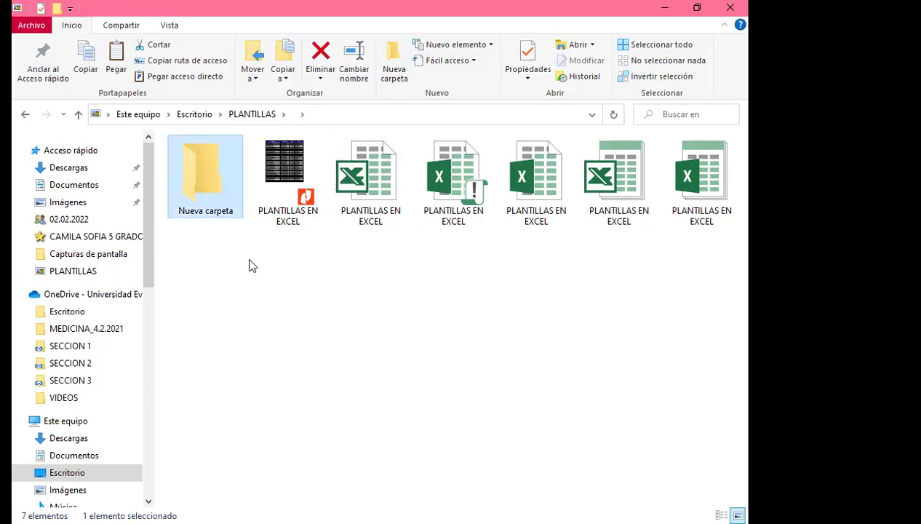
double_click(199, 198)
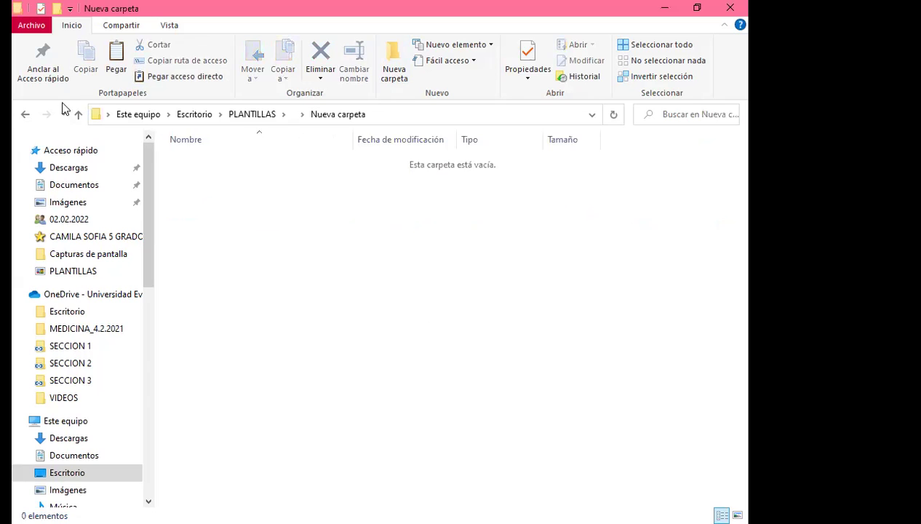
left_click(78, 114)
Step: Rename Nueva carpeta inside the balloon-icon folder with an invisible blank character
left_click(203, 189)
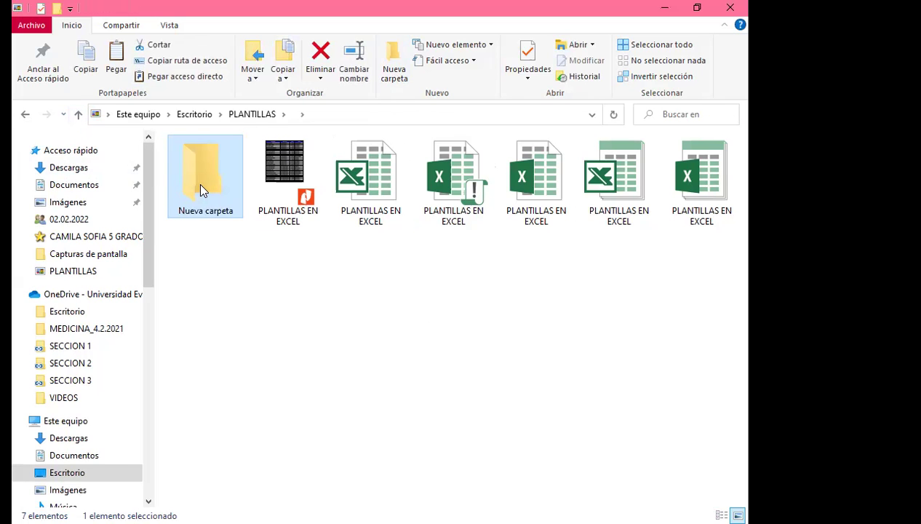
key("BackSpace")
key("Escape")
left_click(190, 182)
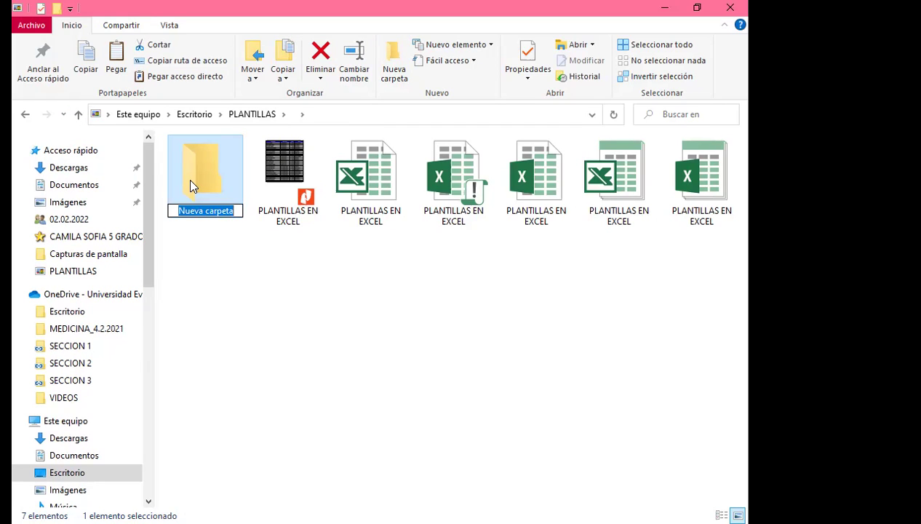
key("BackSpace")
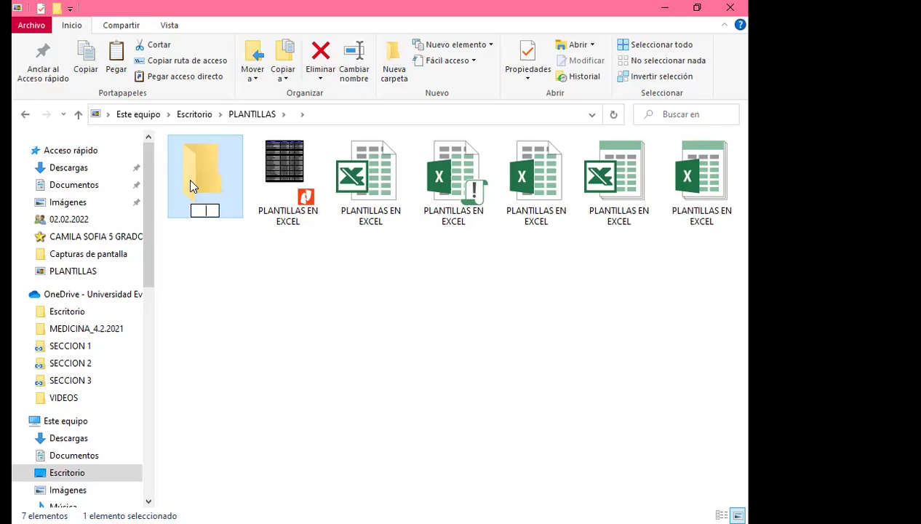
key("Return")
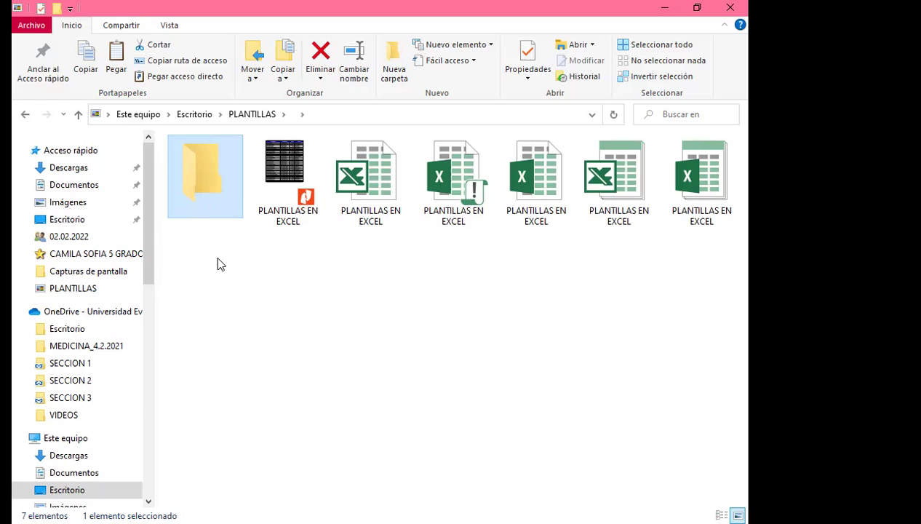
Step: Change the icon of the inner unnamed folder to the blue icon with four outward arrows
right_click(196, 175)
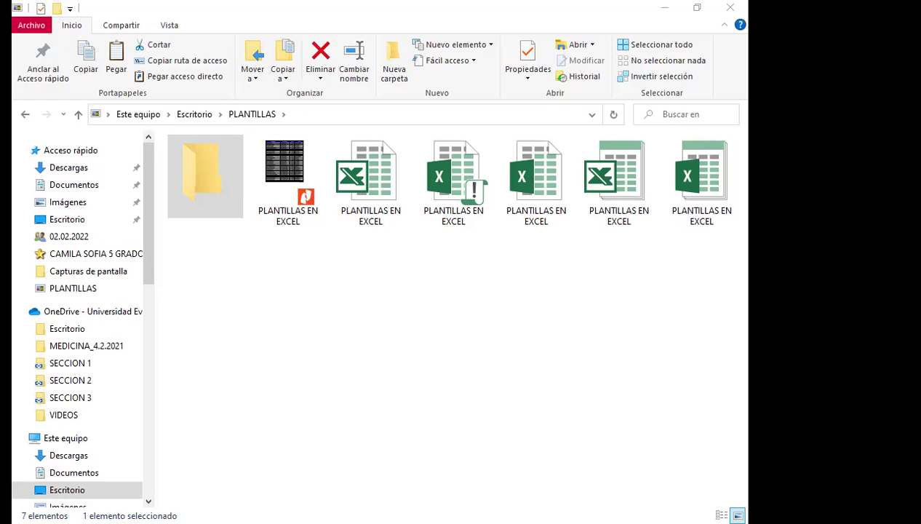
left_click(262, 305)
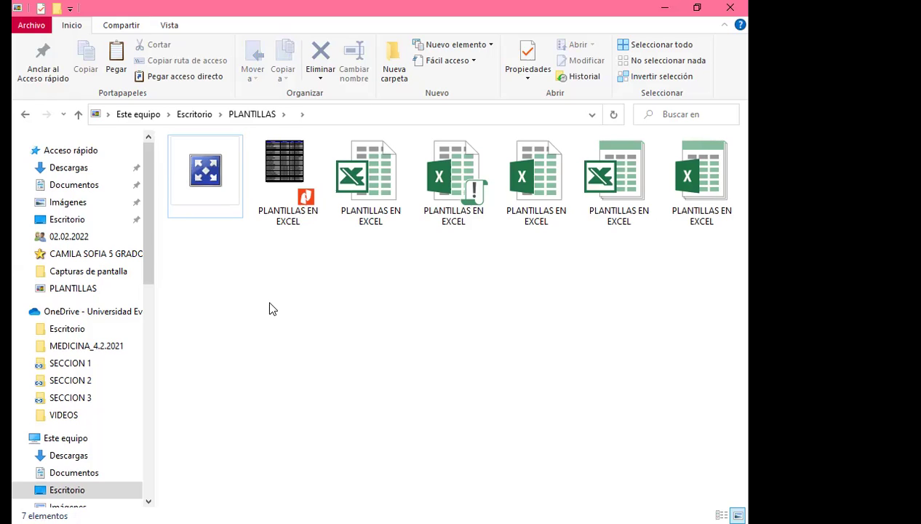
Step: Open the unnamed arrow-icon folder to view its contents and return to its parent folder
left_click(199, 198)
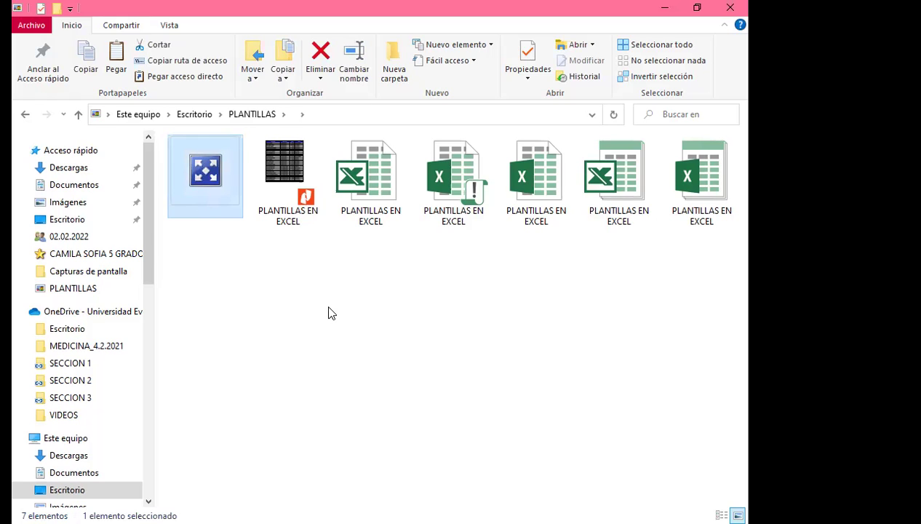
double_click(208, 159)
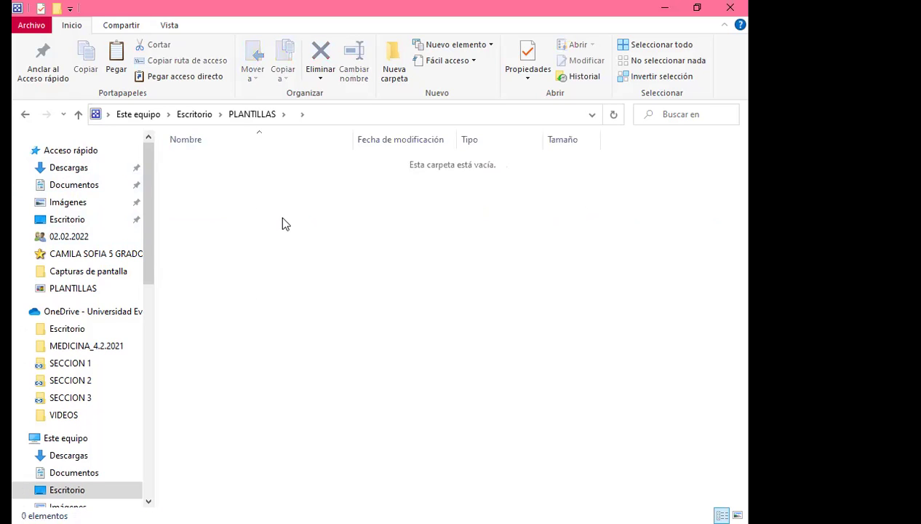
left_click(28, 116)
left_click(305, 288)
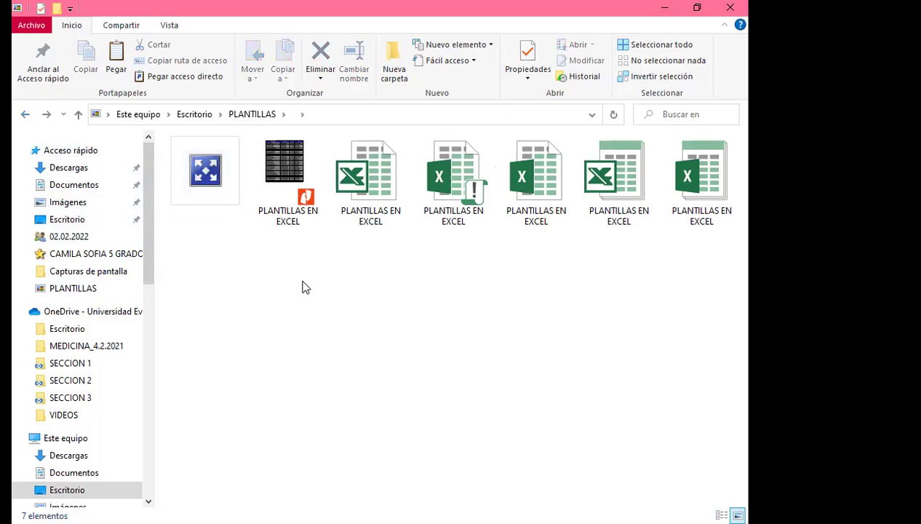